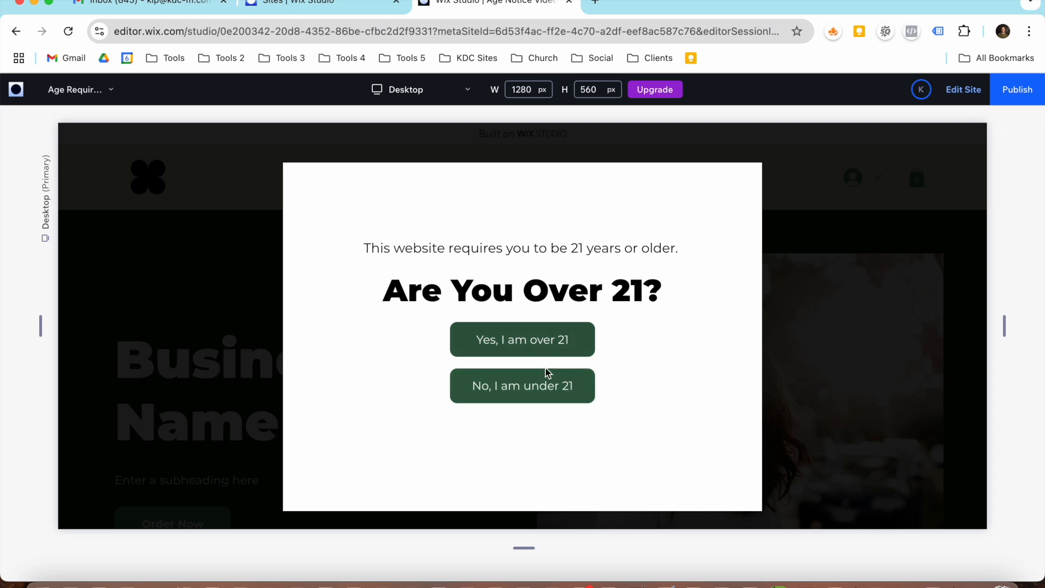
Test the age notice popup in the preview by answering under 21 and then over 21.
{"action": "left_click", "coordinate": [541, 389]}
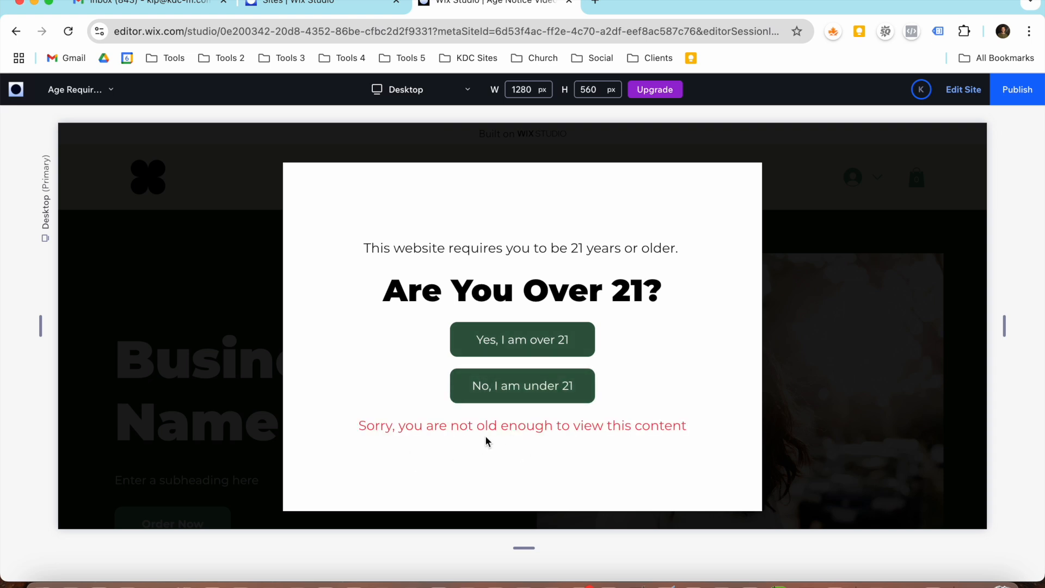
{"action": "left_click", "coordinate": [551, 350]}
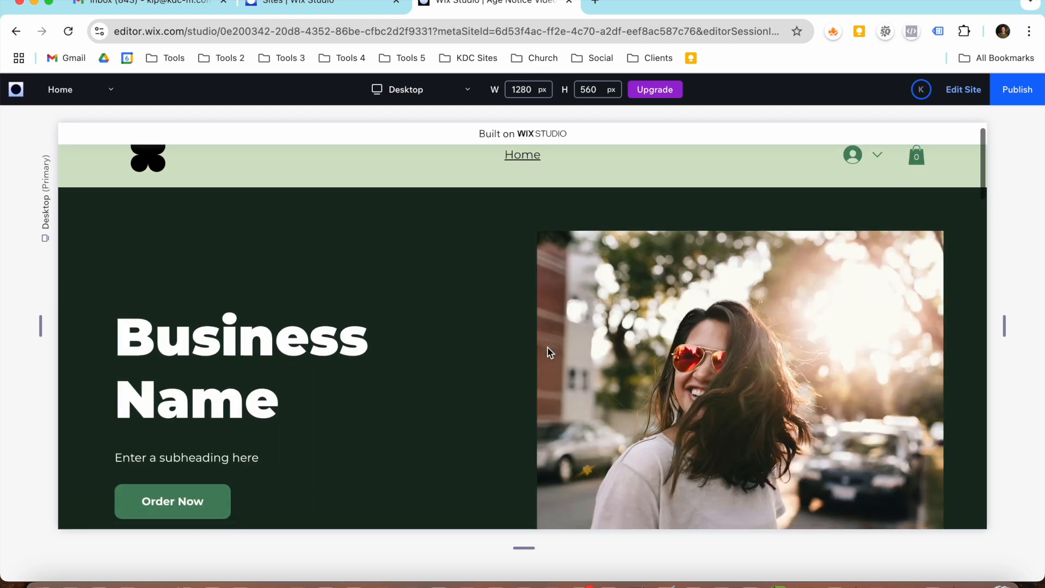
Return to editing the site, dismiss the publish prompt and collapse the element properties panel.
{"action": "left_click", "coordinate": [949, 102]}
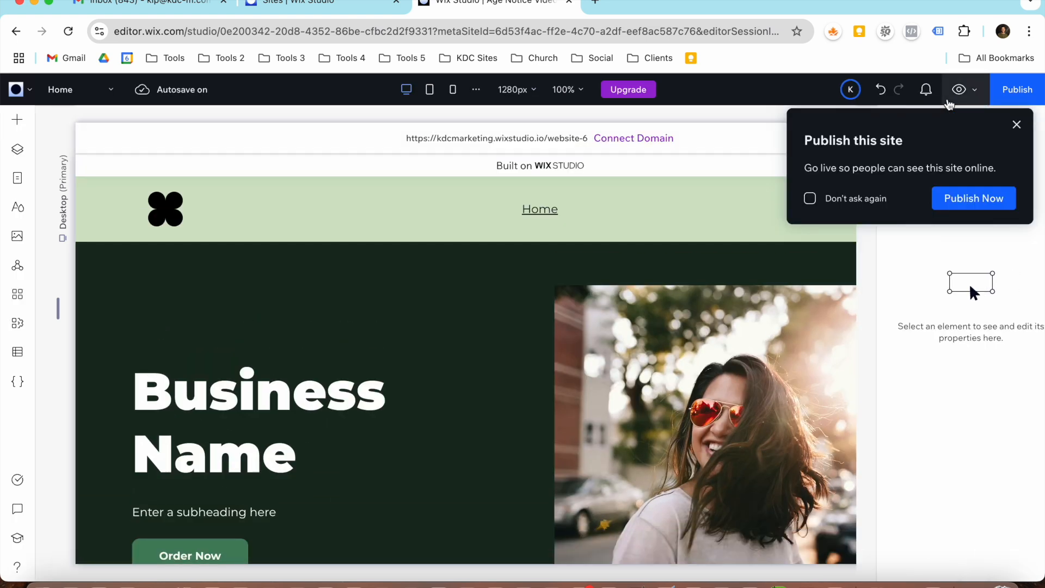
{"action": "left_click", "coordinate": [1016, 124]}
{"action": "scroll", "coordinate": [657, 272], "scroll_direction": "down", "scroll_amount": 10}
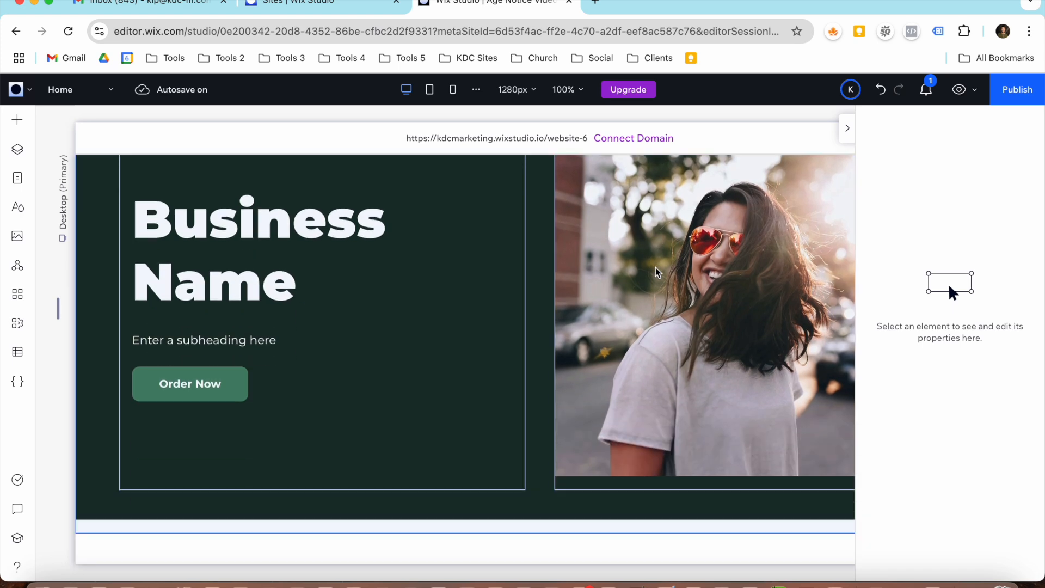
{"action": "scroll", "coordinate": [656, 272], "scroll_direction": "up", "scroll_amount": 10}
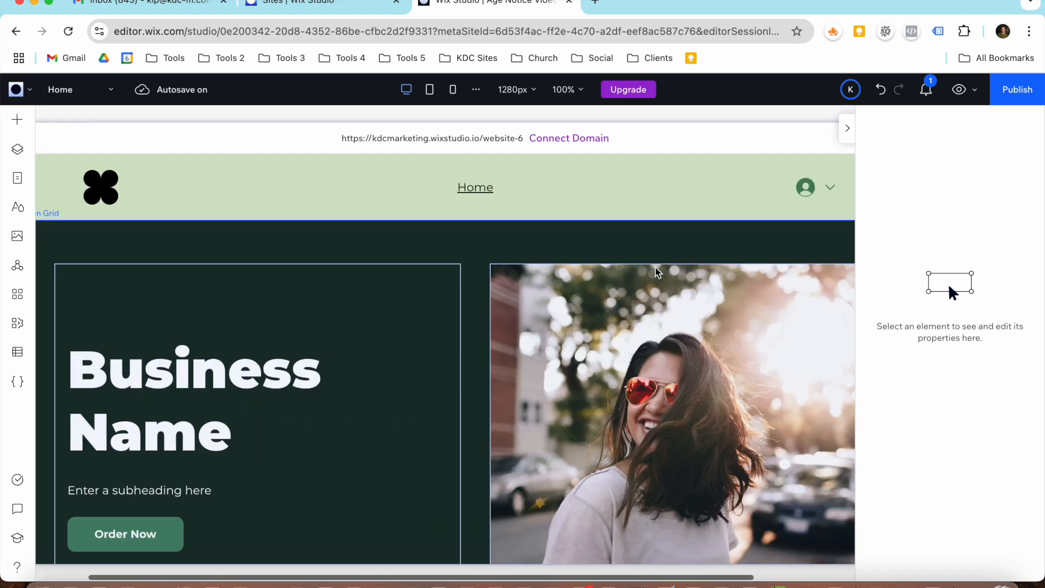
{"action": "left_click", "coordinate": [847, 128]}
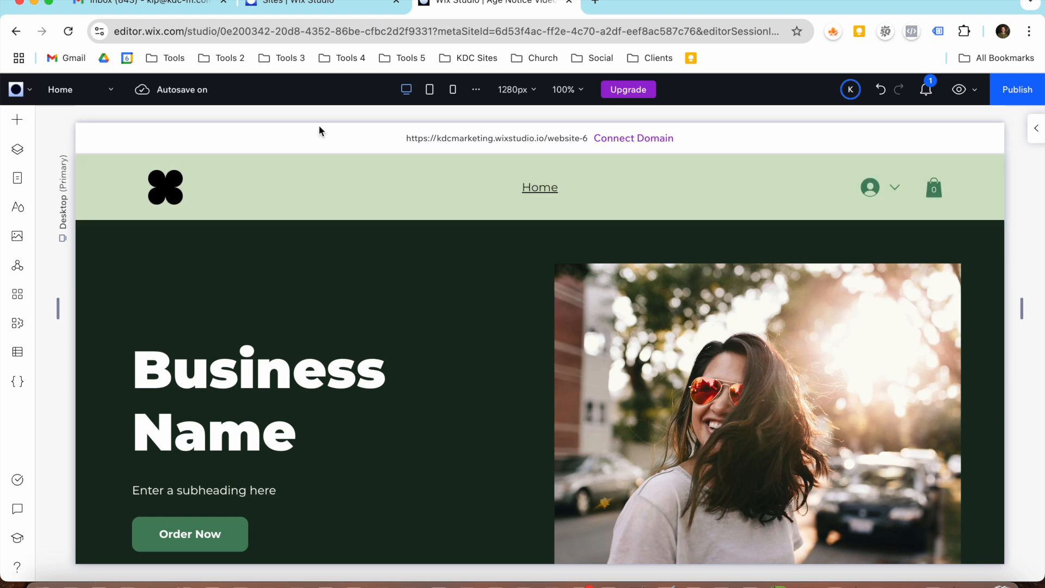
Look through the site's page lists for the existing Age Requirement Notice lightbox.
{"action": "left_click", "coordinate": [63, 92]}
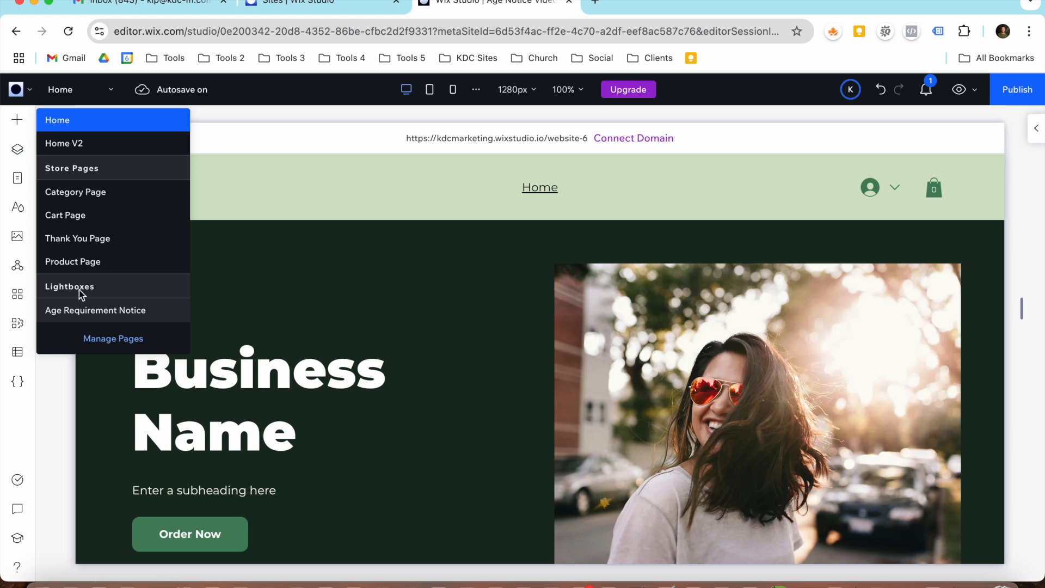
{"action": "left_click", "coordinate": [18, 179]}
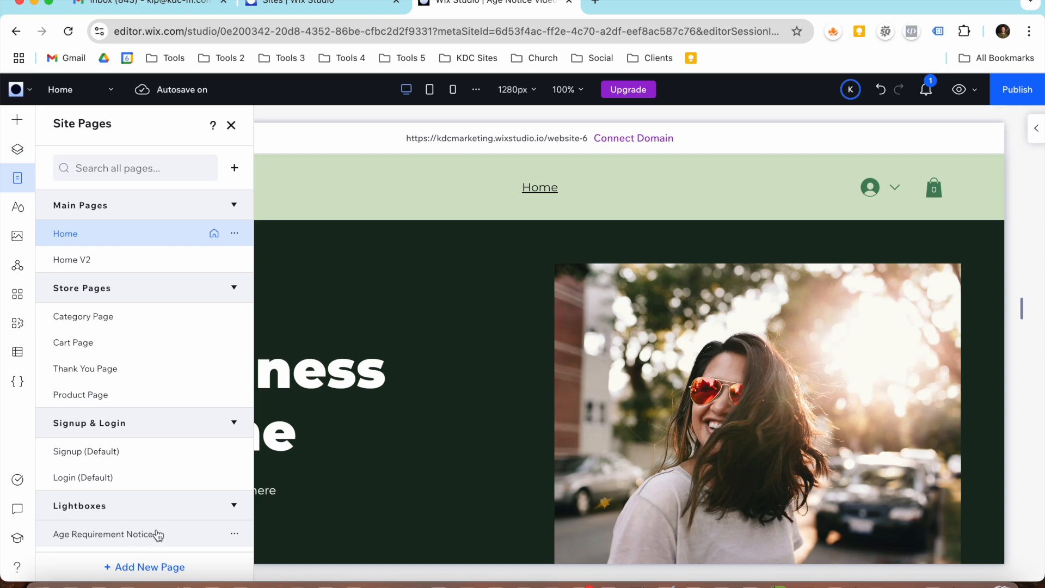
{"action": "left_click", "coordinate": [172, 160]}
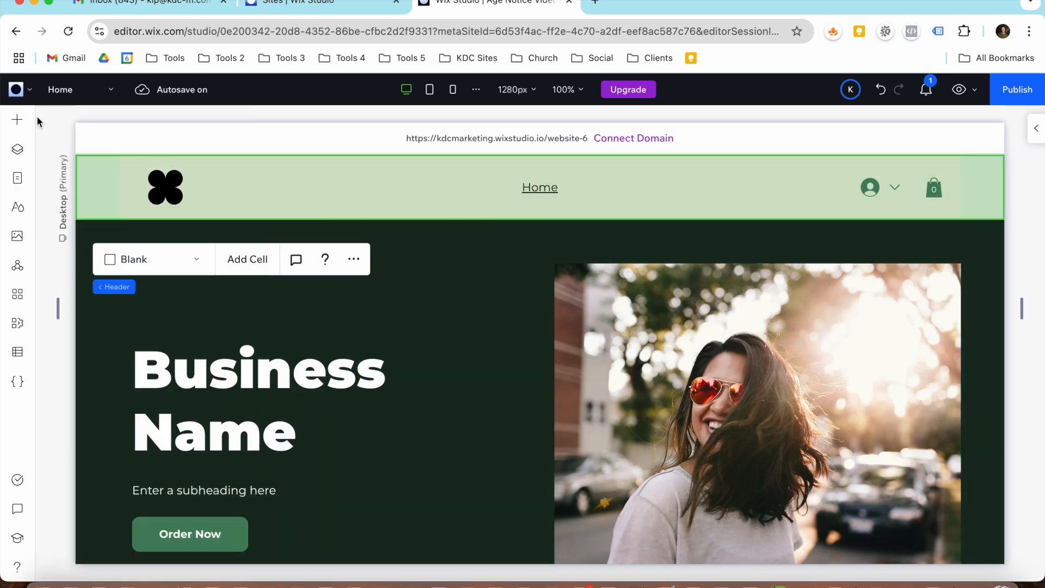
Add the blank centered lightbox template from the layout elements to the site.
{"action": "left_click", "coordinate": [18, 121]}
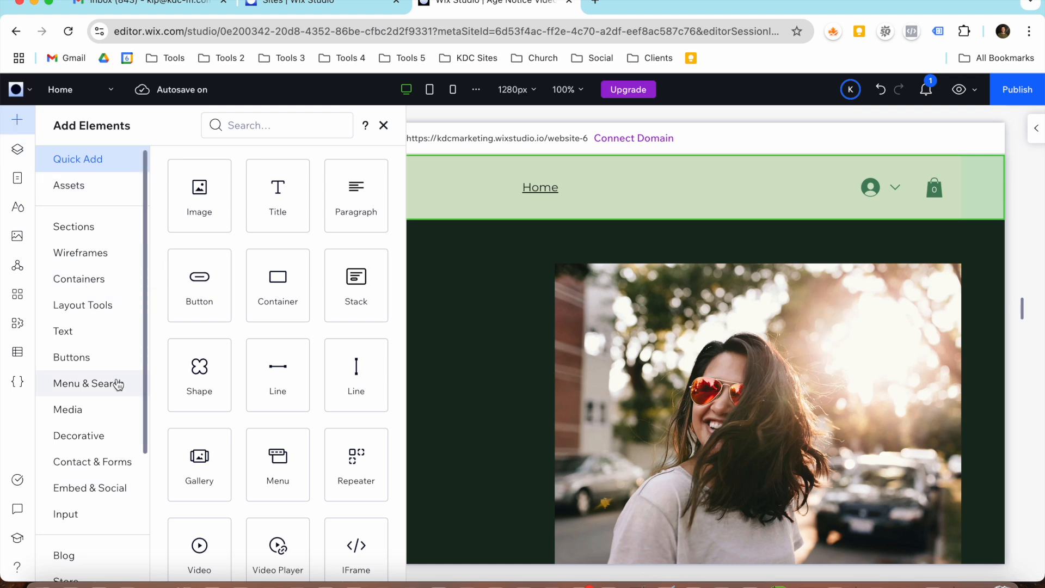
{"action": "left_click", "coordinate": [107, 466]}
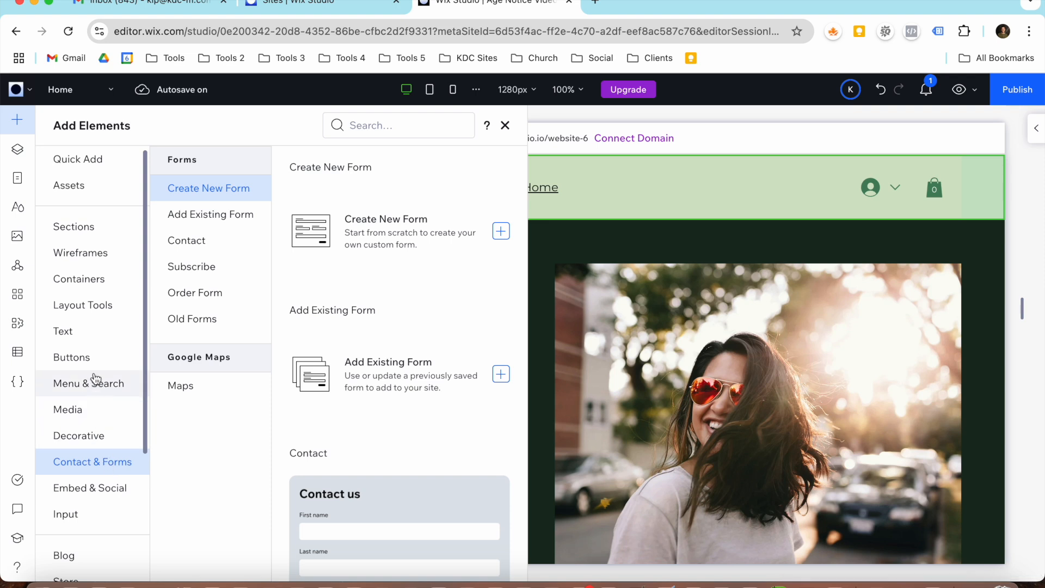
{"action": "left_click", "coordinate": [103, 306]}
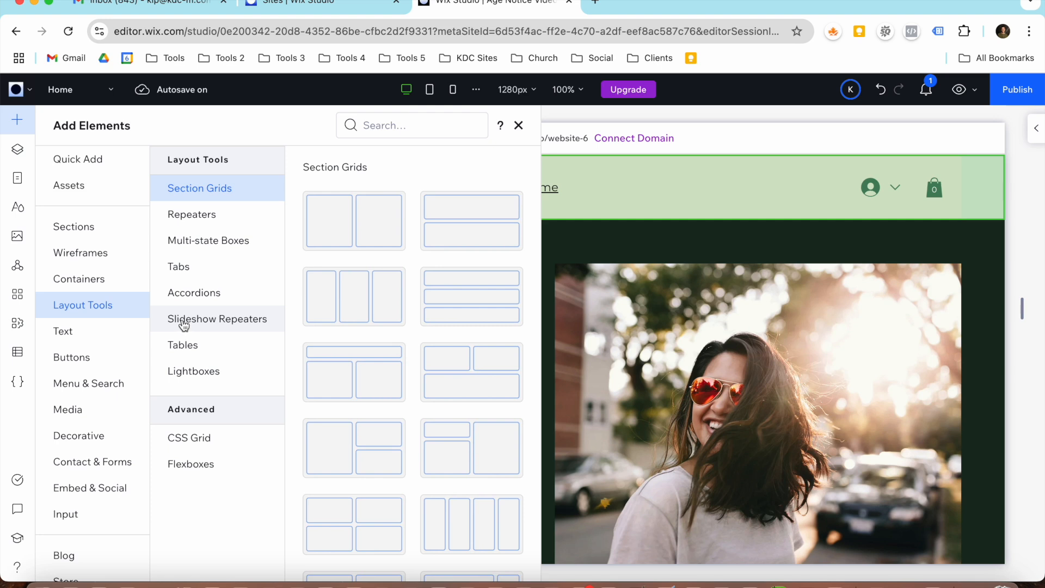
{"action": "left_click", "coordinate": [213, 377]}
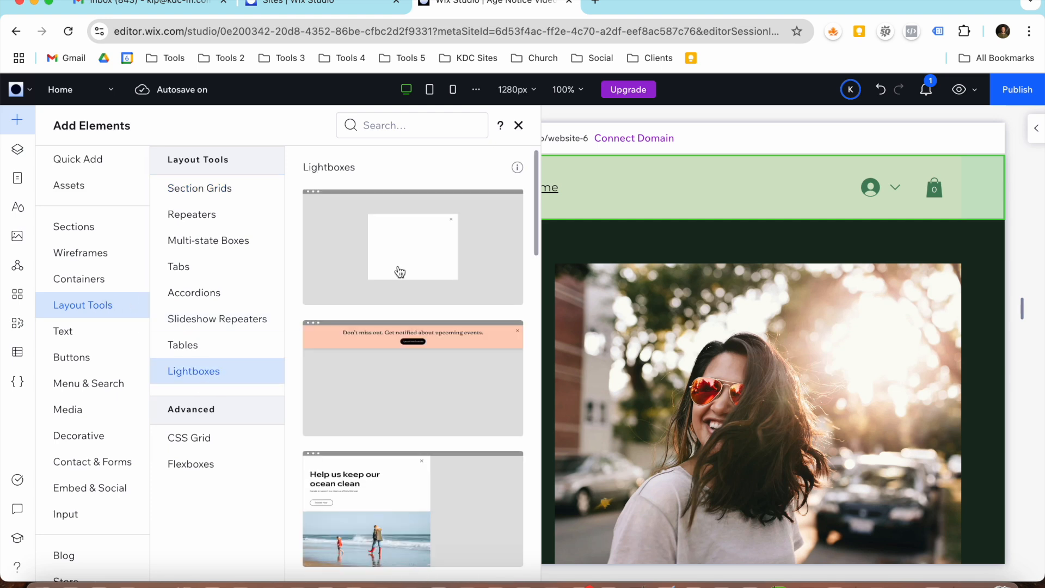
{"action": "scroll", "coordinate": [415, 319], "scroll_direction": "down", "scroll_amount": 5}
{"action": "scroll", "coordinate": [414, 318], "scroll_direction": "down", "scroll_amount": 2}
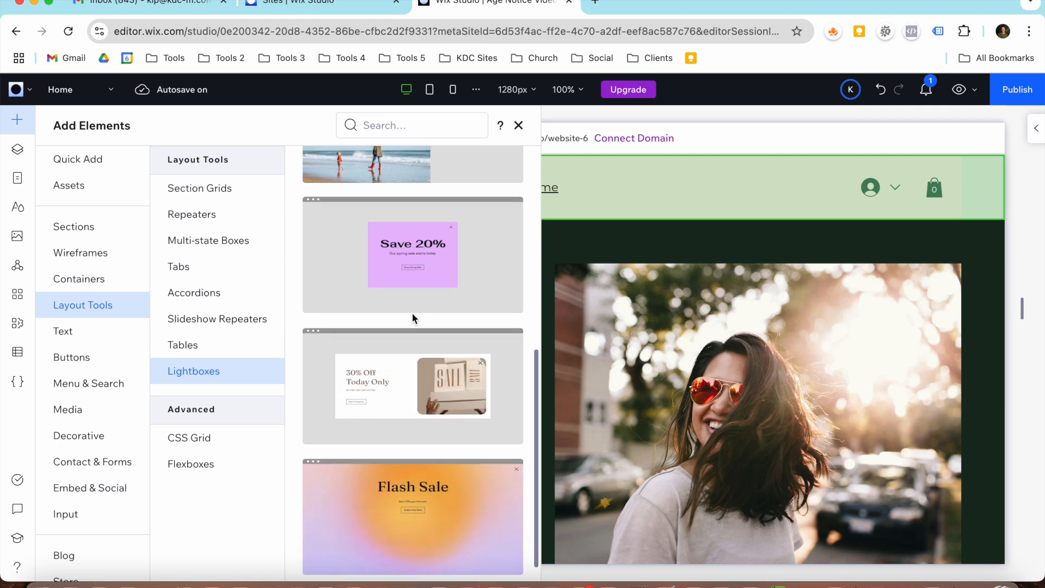
{"action": "scroll", "coordinate": [413, 319], "scroll_direction": "up", "scroll_amount": 7}
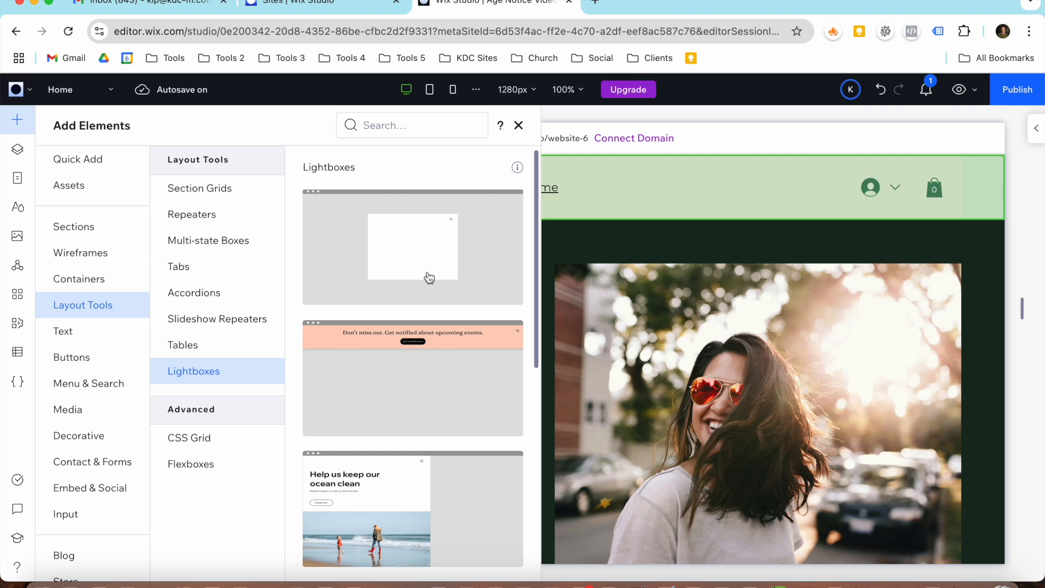
{"action": "left_click", "coordinate": [393, 277]}
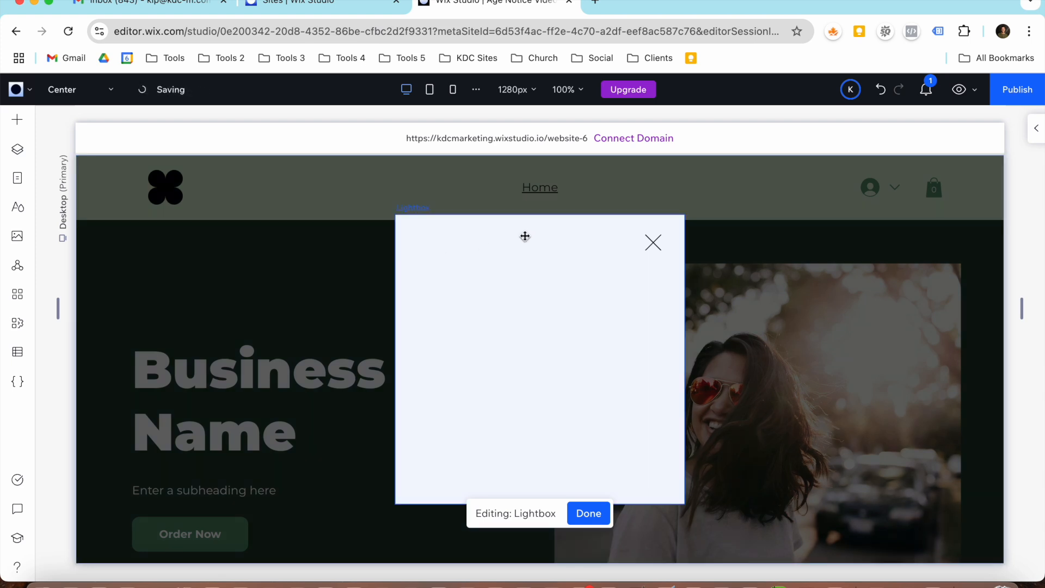
Add a stack containing a title, paragraph and button to the lightbox, and center it inside.
{"action": "left_click", "coordinate": [484, 264]}
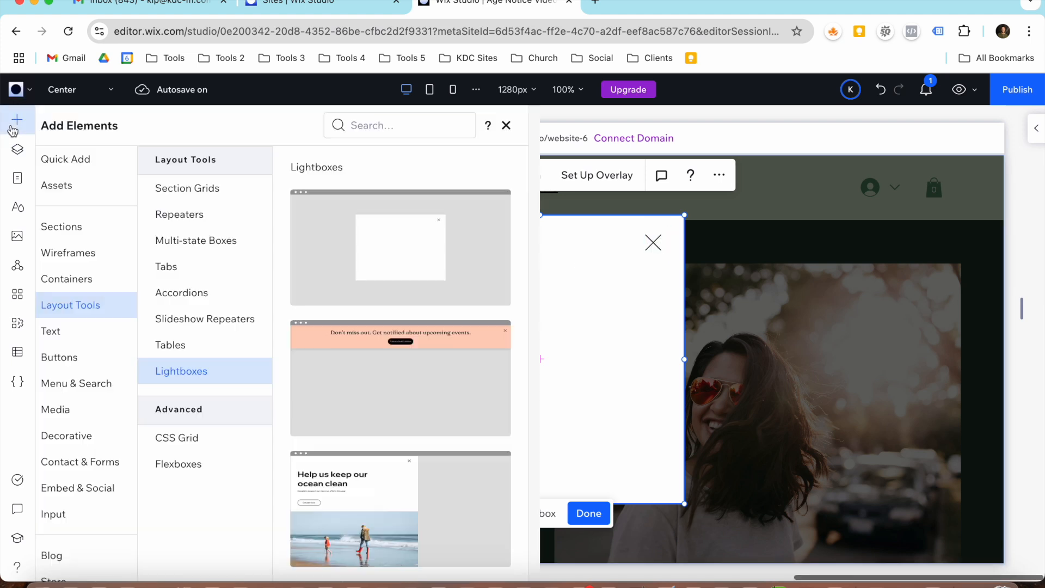
{"action": "left_click", "coordinate": [17, 119]}
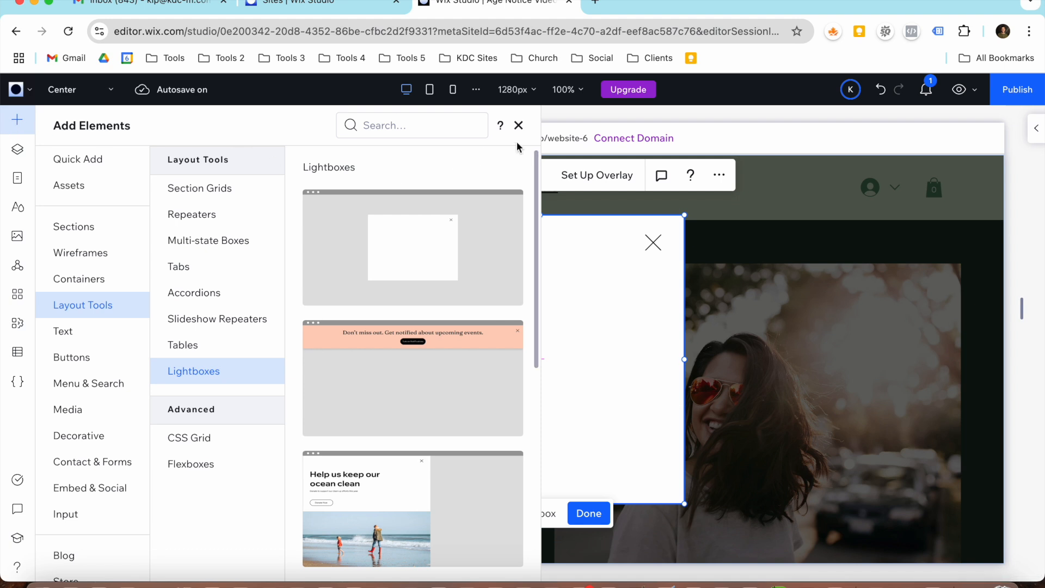
{"action": "left_click", "coordinate": [519, 125]}
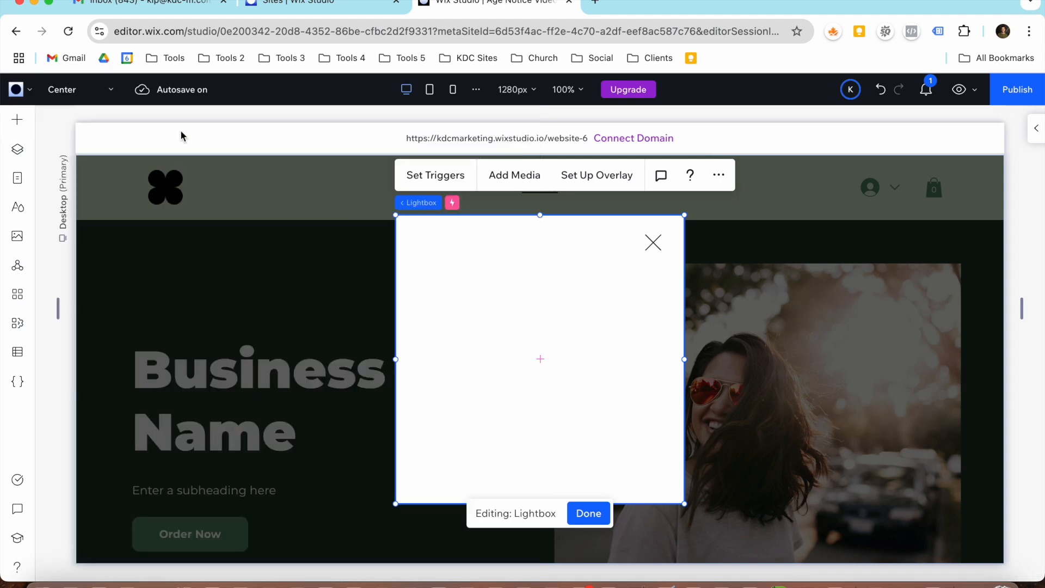
{"action": "left_click", "coordinate": [17, 120]}
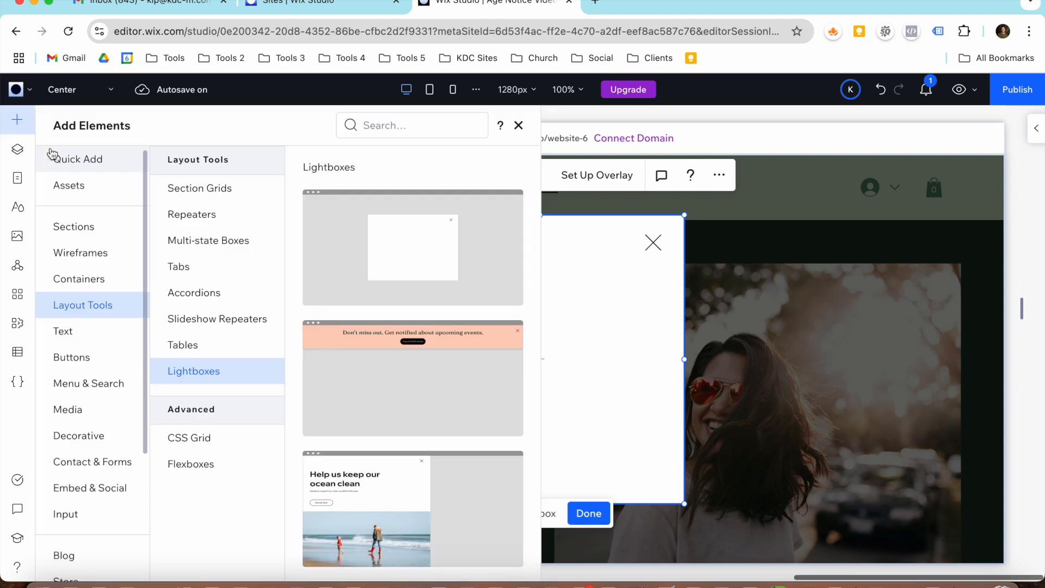
{"action": "left_click", "coordinate": [80, 166]}
{"action": "left_click_drag", "start_coordinate": [364, 308], "coordinate": [570, 338]}
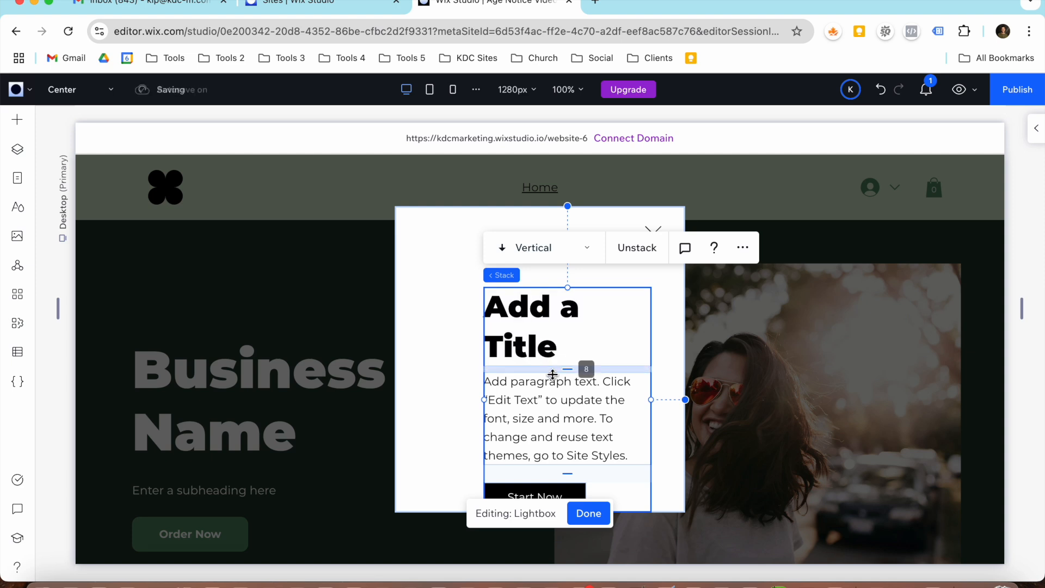
{"action": "left_click_drag", "start_coordinate": [543, 390], "coordinate": [515, 305]}
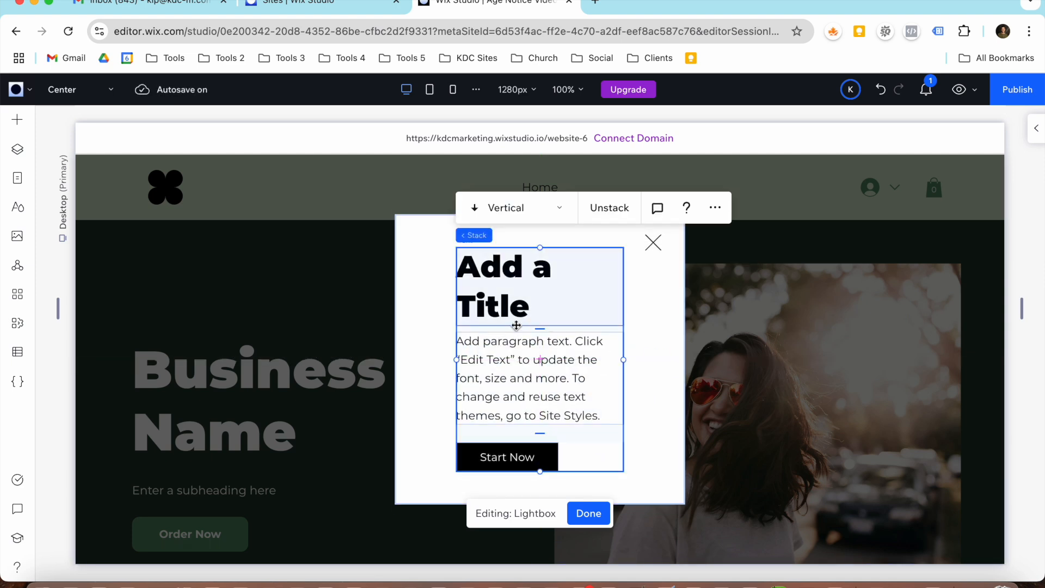
Replace the stack's title text with "Are you over the age of 18?".
{"action": "left_click", "coordinate": [534, 284]}
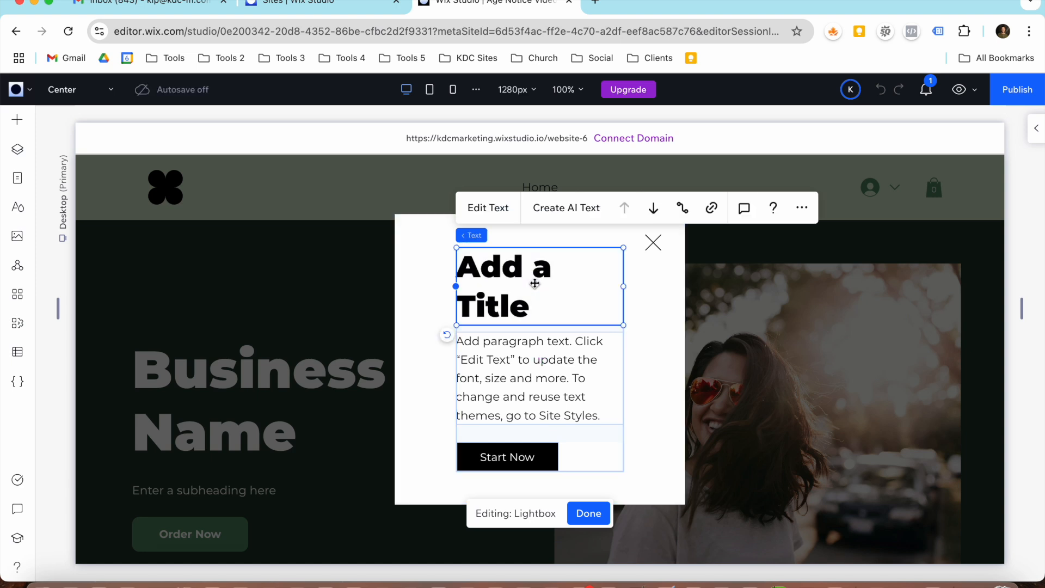
{"action": "left_click", "coordinate": [537, 284]}
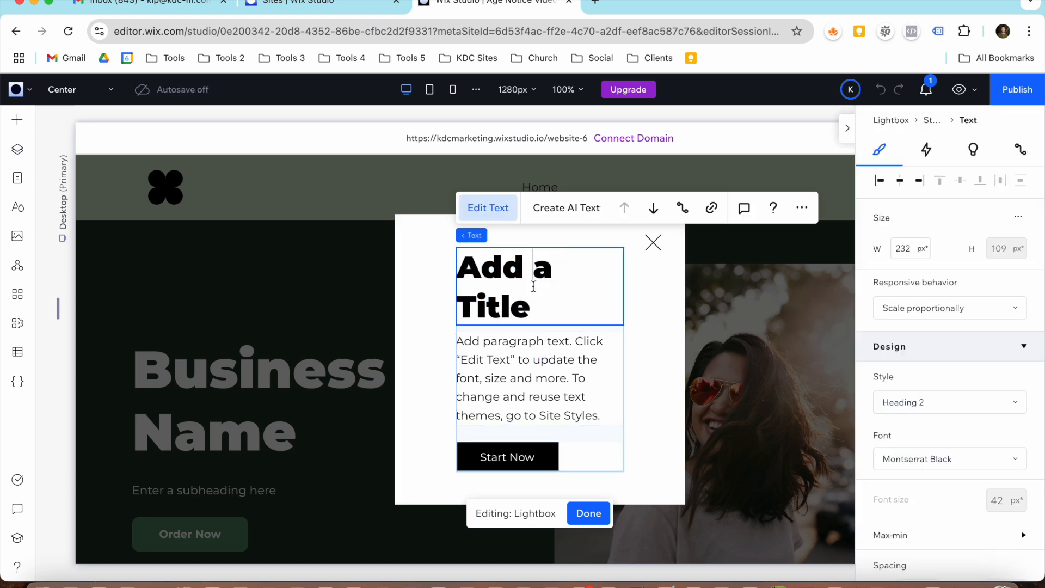
{"action": "triple_click", "coordinate": [535, 284]}
{"action": "type", "text": "Are you o"}
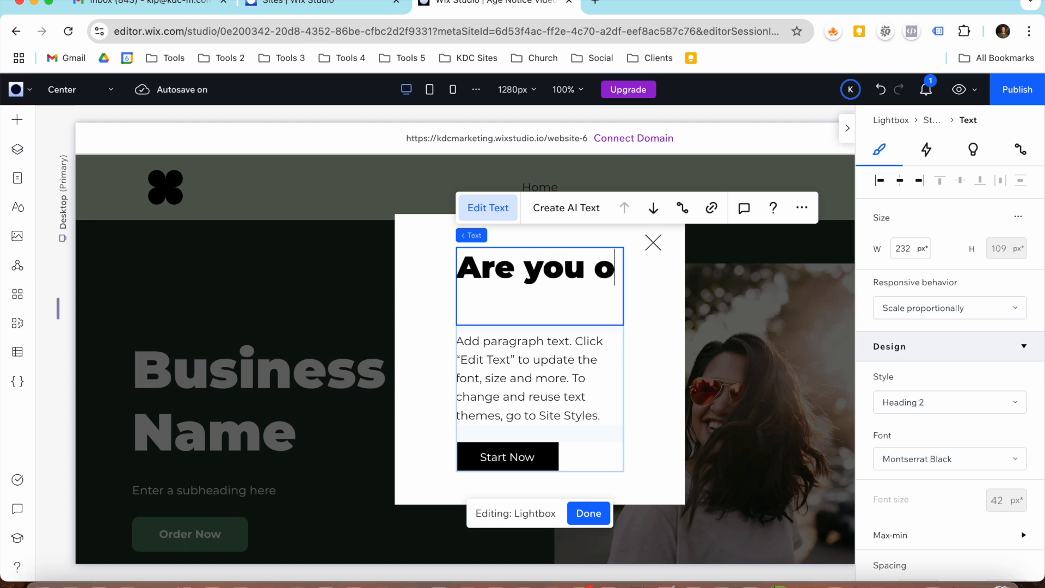
{"action": "type", "text": "ver the"}
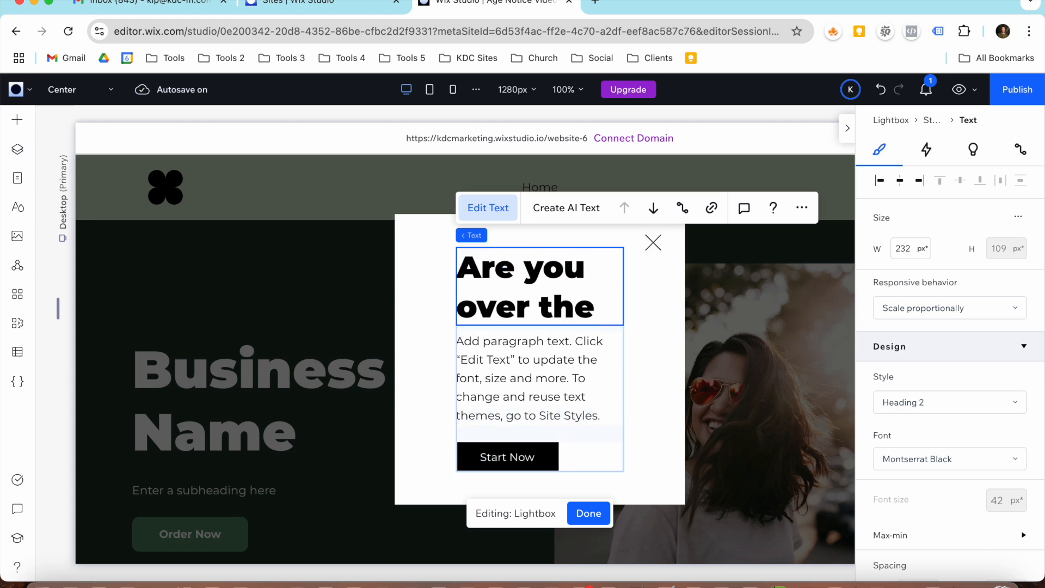
{"action": "type", "text": " age"}
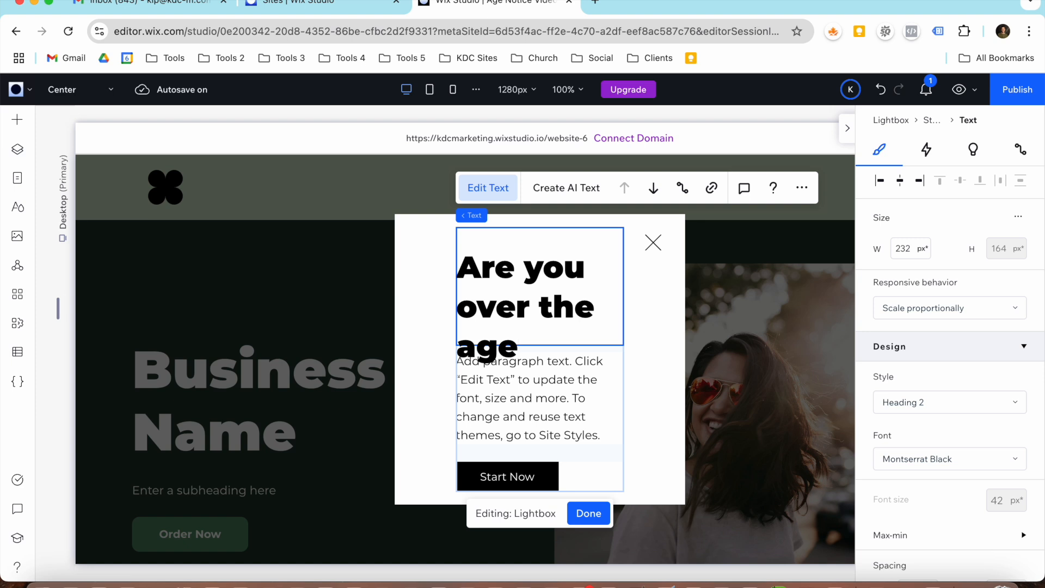
{"action": "type", "text": " of 18?"}
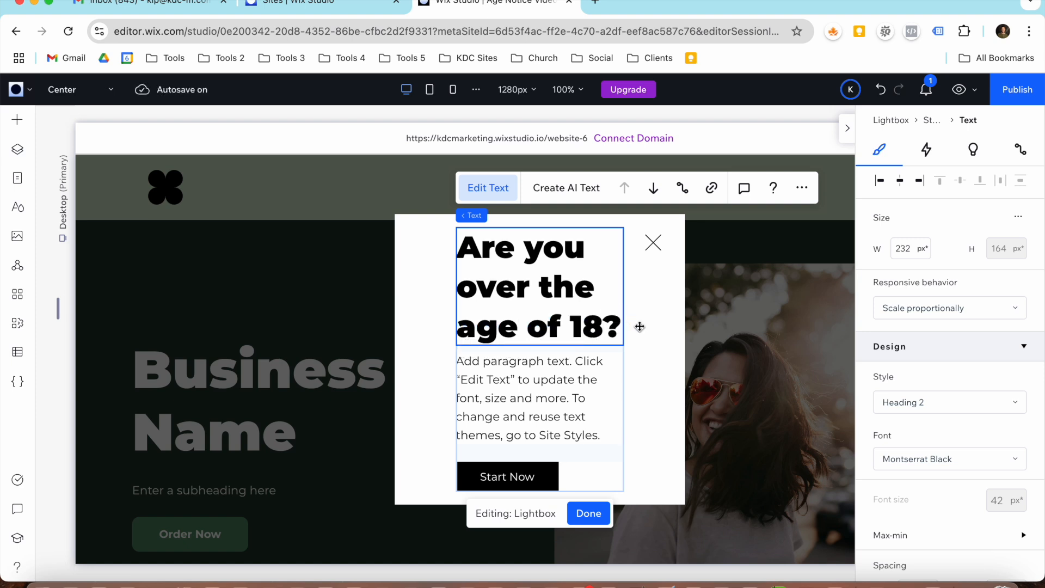
Widen the stack on both sides to about 376 px so it nearly fills the lightbox.
{"action": "left_click", "coordinate": [640, 327]}
{"action": "left_click", "coordinate": [461, 363]}
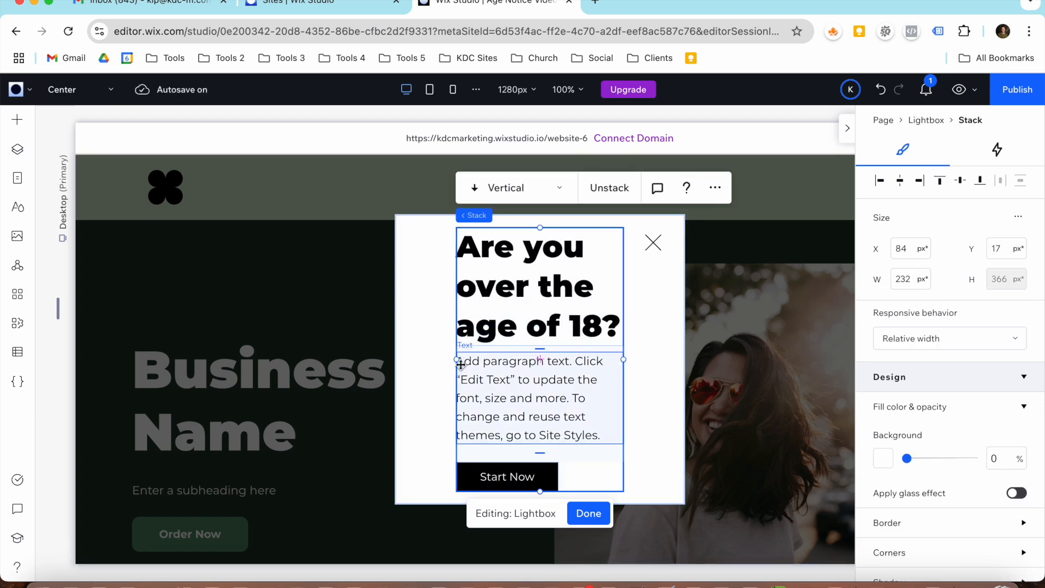
{"action": "left_click_drag", "start_coordinate": [456, 359], "coordinate": [421, 359]}
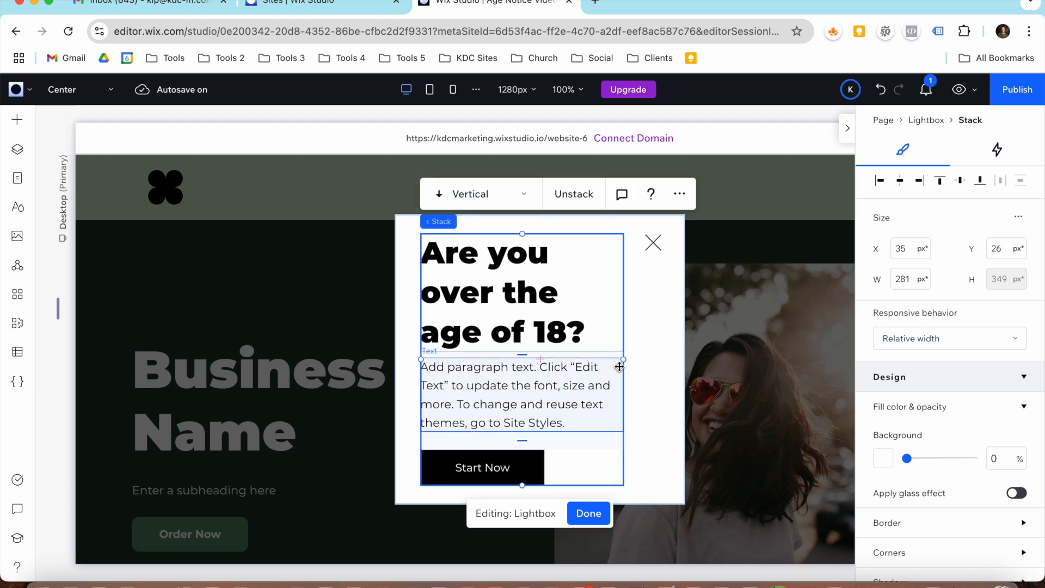
{"action": "left_click_drag", "start_coordinate": [623, 363], "coordinate": [672, 359]}
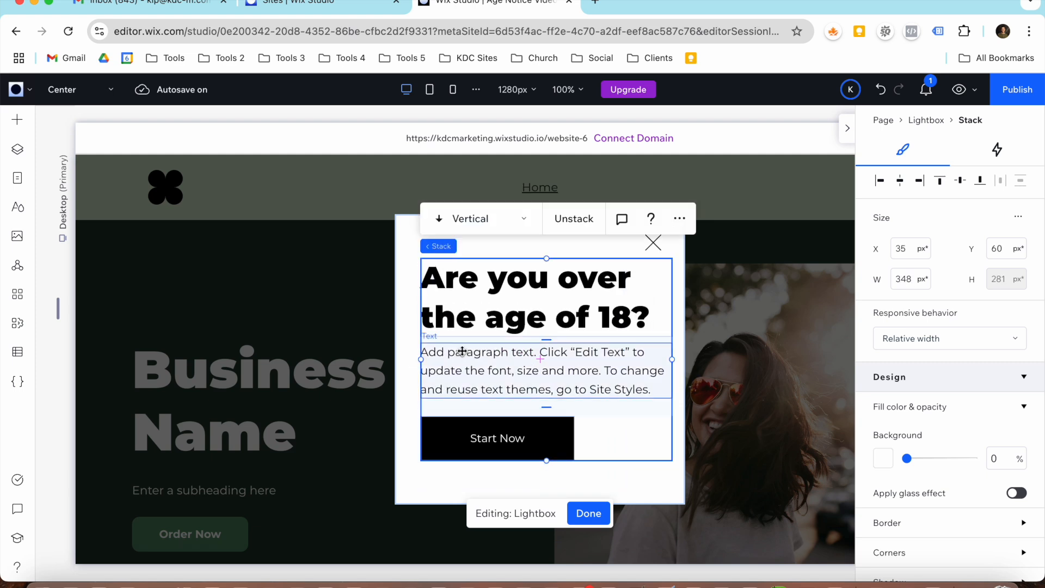
{"action": "left_click_drag", "start_coordinate": [426, 363], "coordinate": [401, 359]}
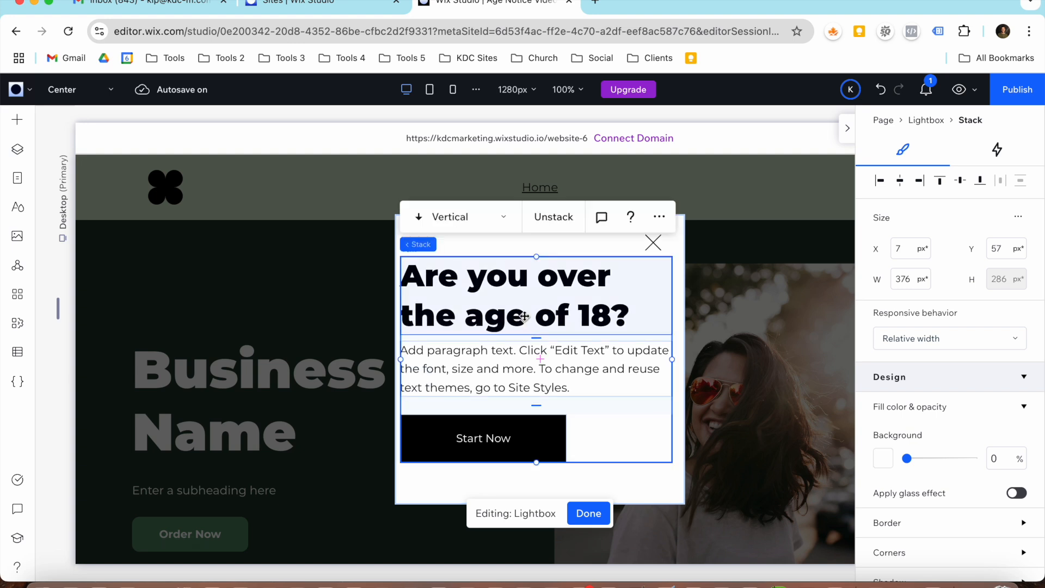
Apply a smaller heading style to the lightbox title and select the paragraph below it.
{"action": "left_click", "coordinate": [523, 308]}
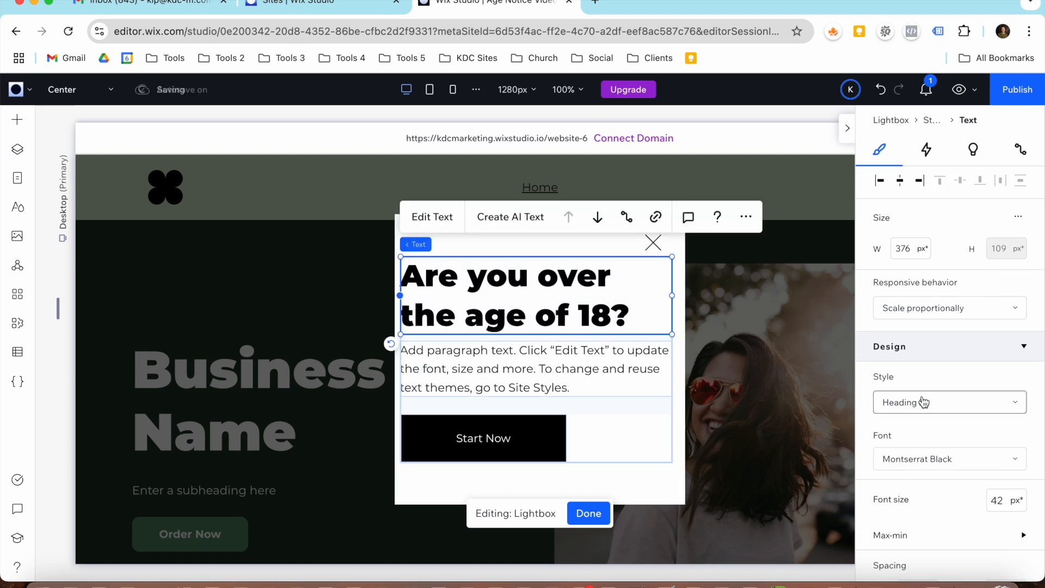
{"action": "left_click", "coordinate": [922, 402]}
{"action": "scroll", "coordinate": [910, 473], "scroll_direction": "down", "scroll_amount": 3}
{"action": "left_click", "coordinate": [905, 424]}
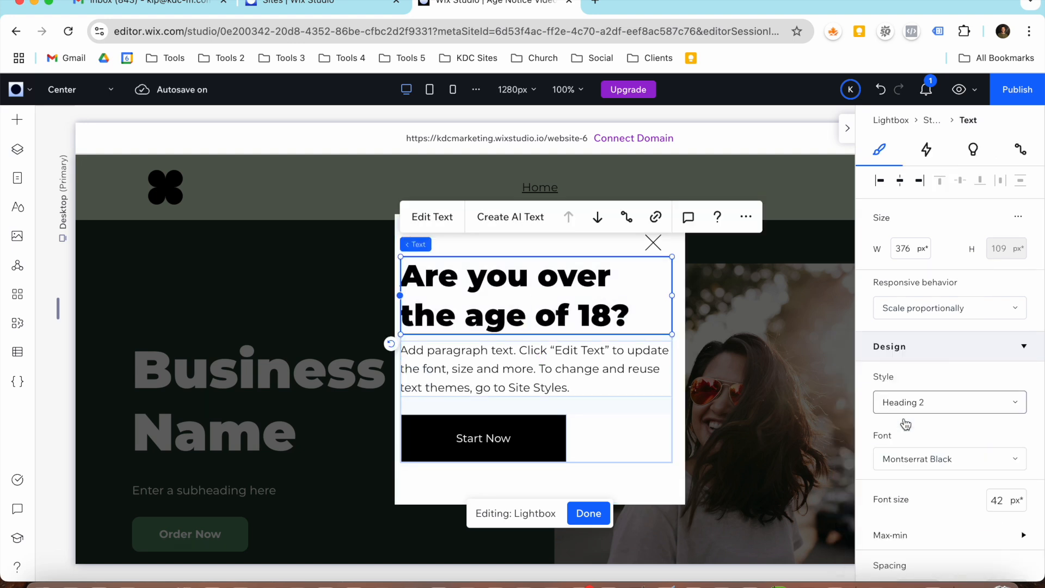
{"action": "left_click", "coordinate": [623, 359]}
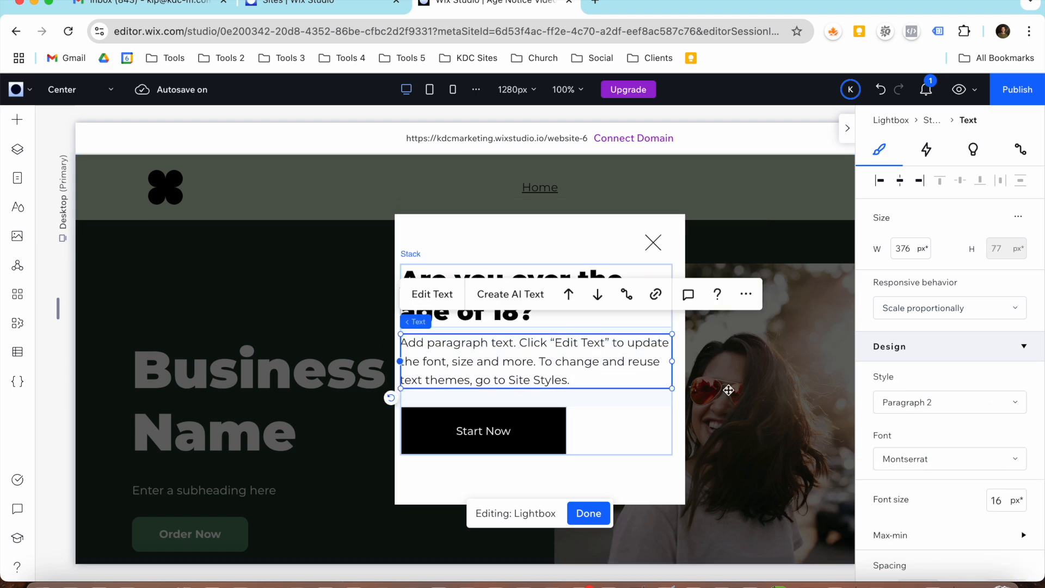
Apply the Paragraph 3 text style to the lightbox paragraph.
{"action": "left_click", "coordinate": [928, 407]}
{"action": "scroll", "coordinate": [918, 465], "scroll_direction": "down", "scroll_amount": 3}
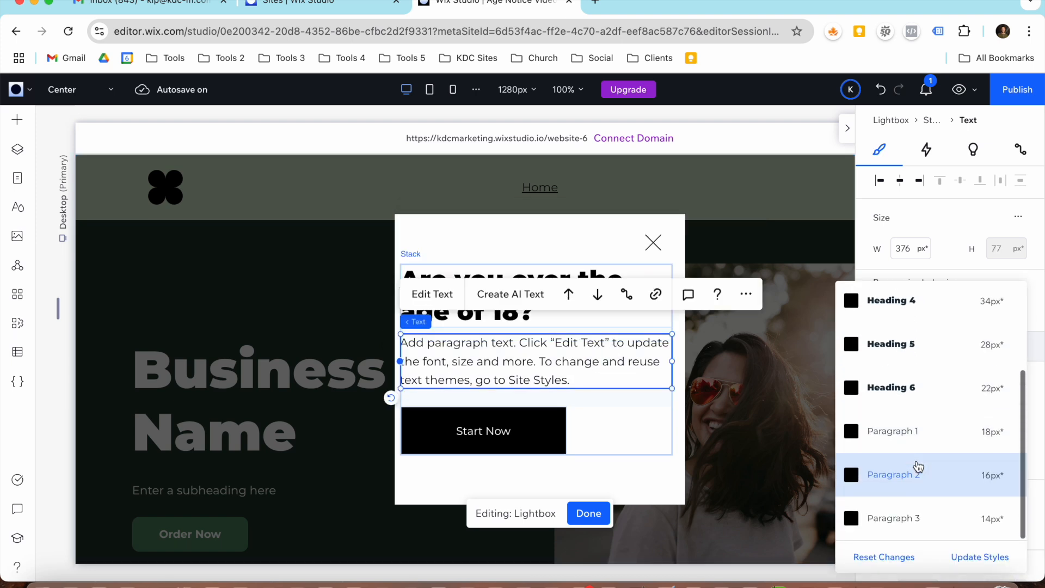
{"action": "left_click", "coordinate": [915, 516]}
Widen the lightbox on both sides to about 755 px and dock it to the center of the page.
{"action": "left_click", "coordinate": [509, 240]}
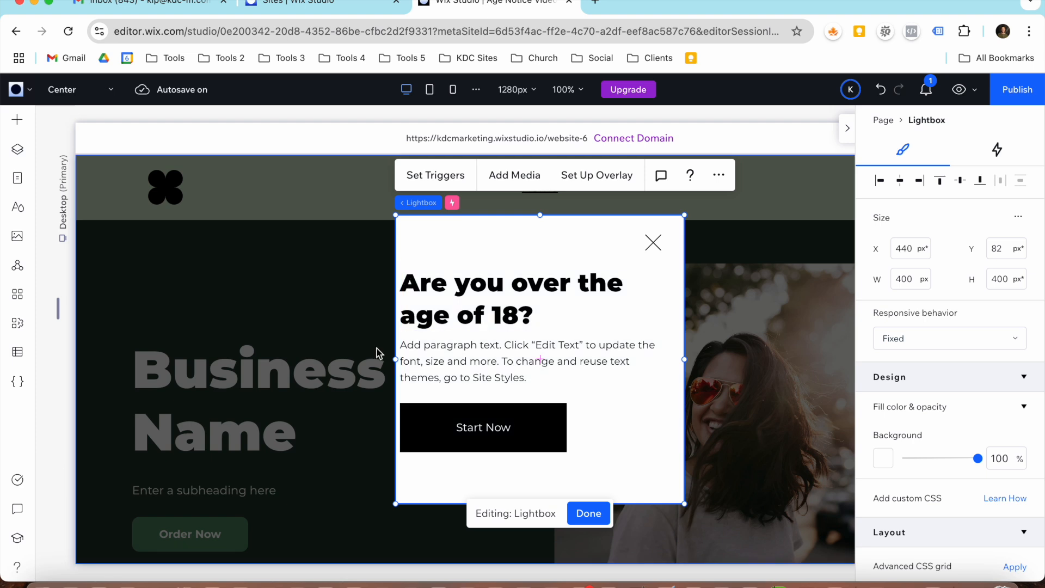
{"action": "left_click_drag", "start_coordinate": [396, 359], "coordinate": [276, 360]}
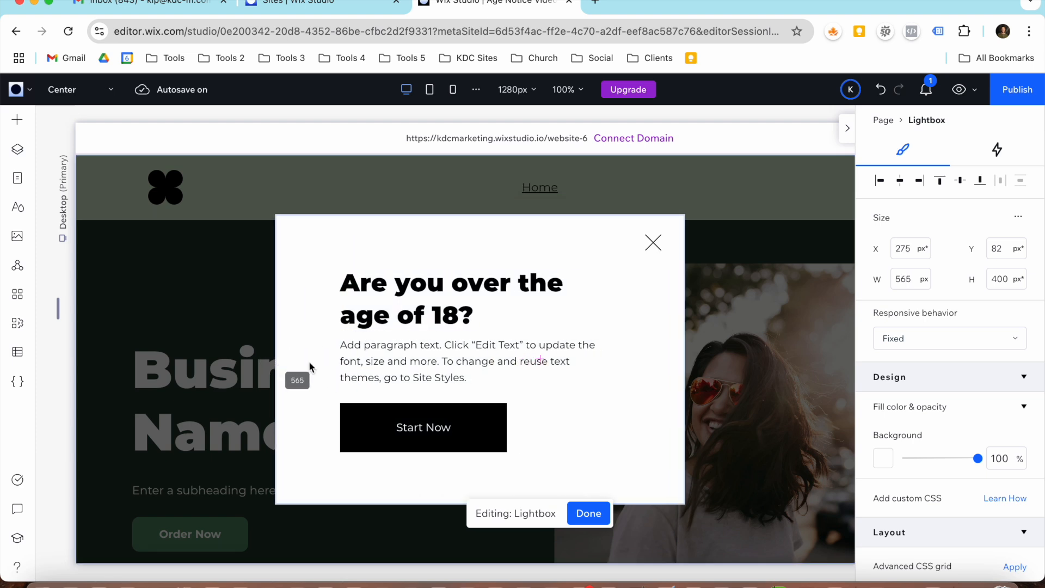
{"action": "left_click_drag", "start_coordinate": [685, 368], "coordinate": [822, 360]}
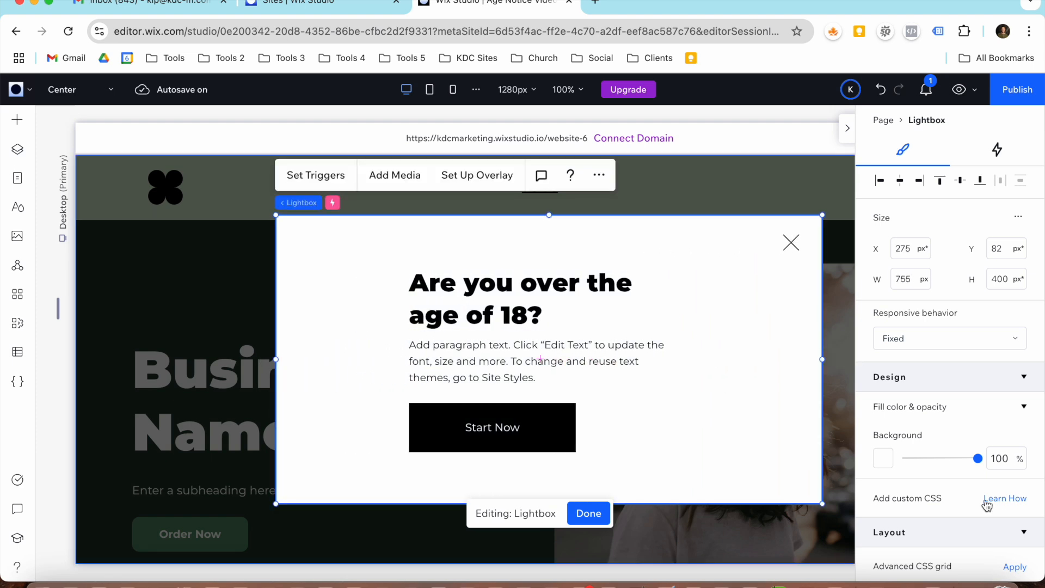
{"action": "scroll", "coordinate": [985, 498], "scroll_direction": "down", "scroll_amount": 5}
{"action": "left_click", "coordinate": [950, 385]}
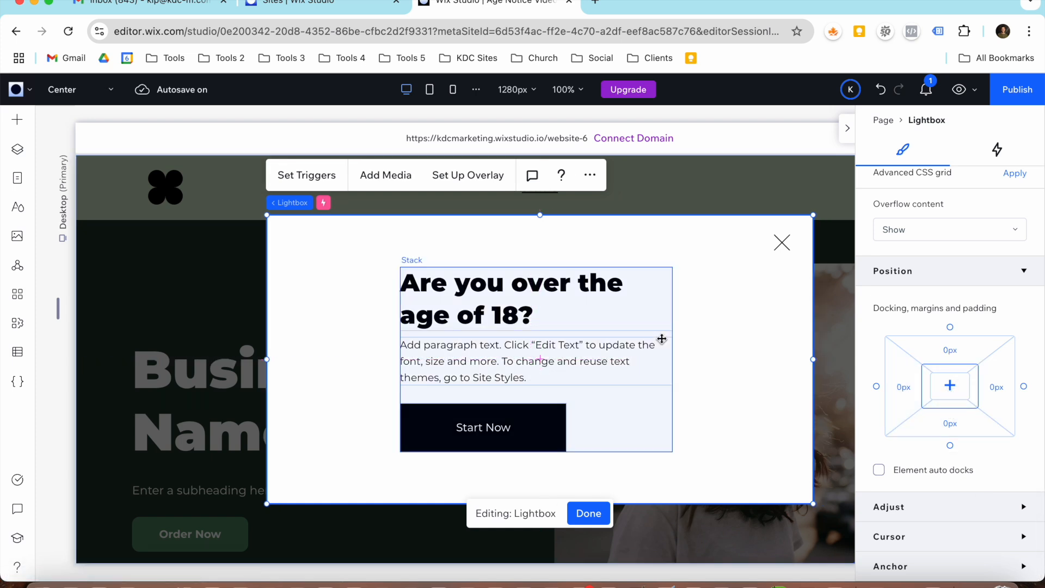
Unstack the title, paragraph and button, and delete the Start Now button.
{"action": "left_click", "coordinate": [526, 286]}
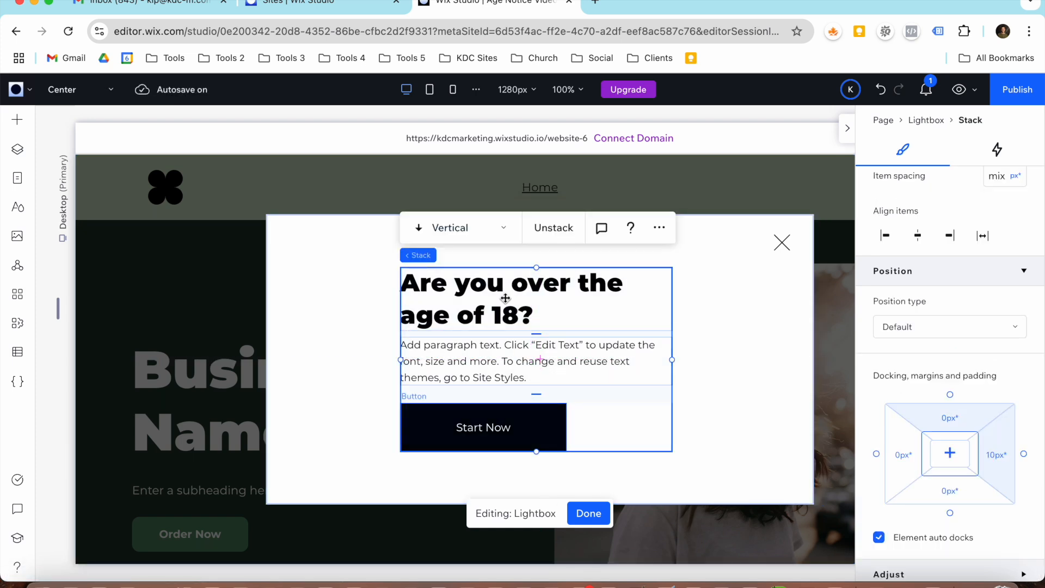
{"action": "left_click", "coordinate": [553, 240]}
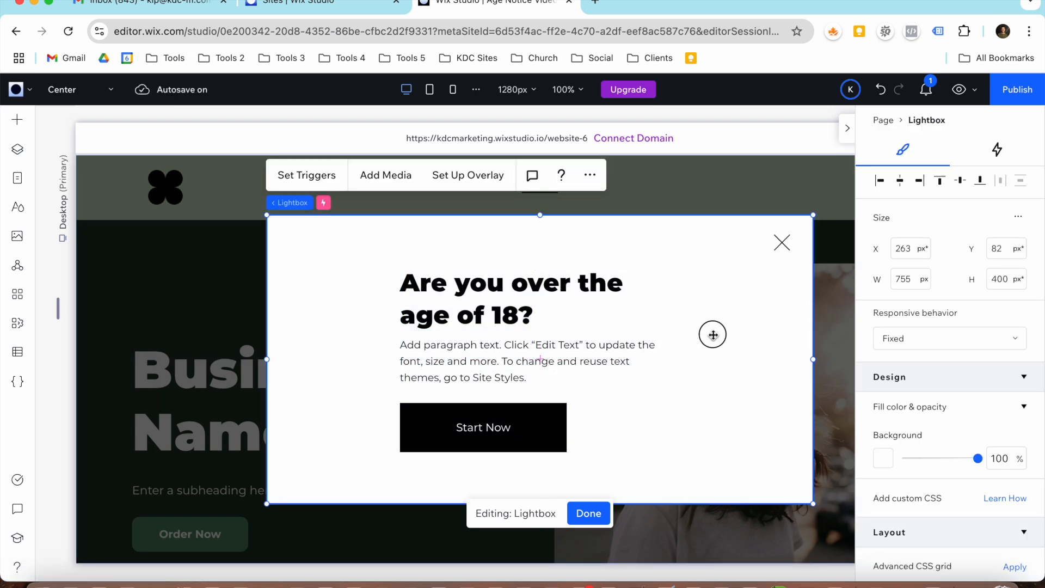
{"action": "left_click", "coordinate": [553, 430]}
{"action": "key", "text": "Delete"}
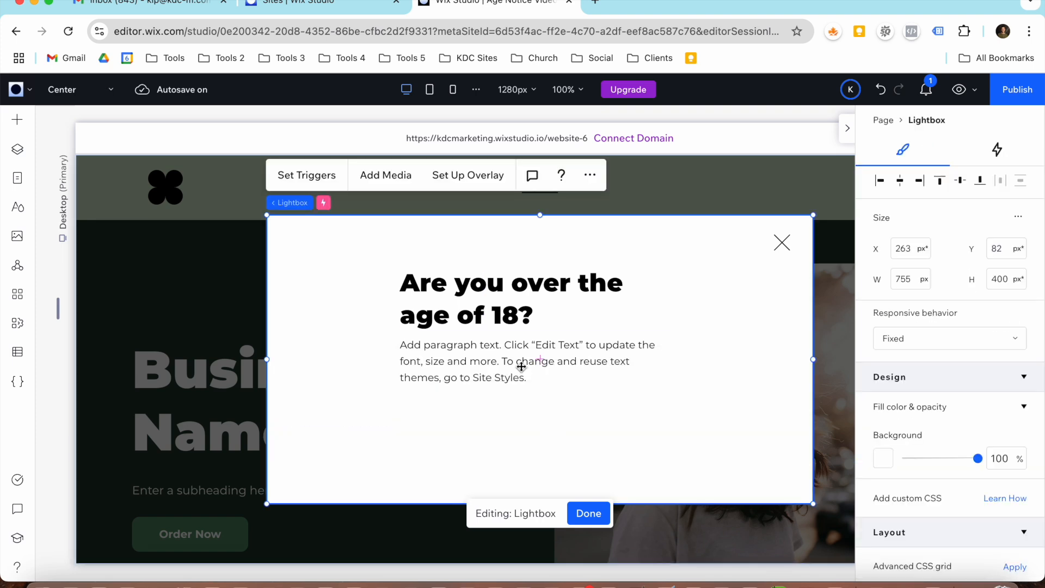
Widen the title on both sides to fit one line, and extend the paragraph leftward to about 458 px wide.
{"action": "left_click", "coordinate": [504, 310]}
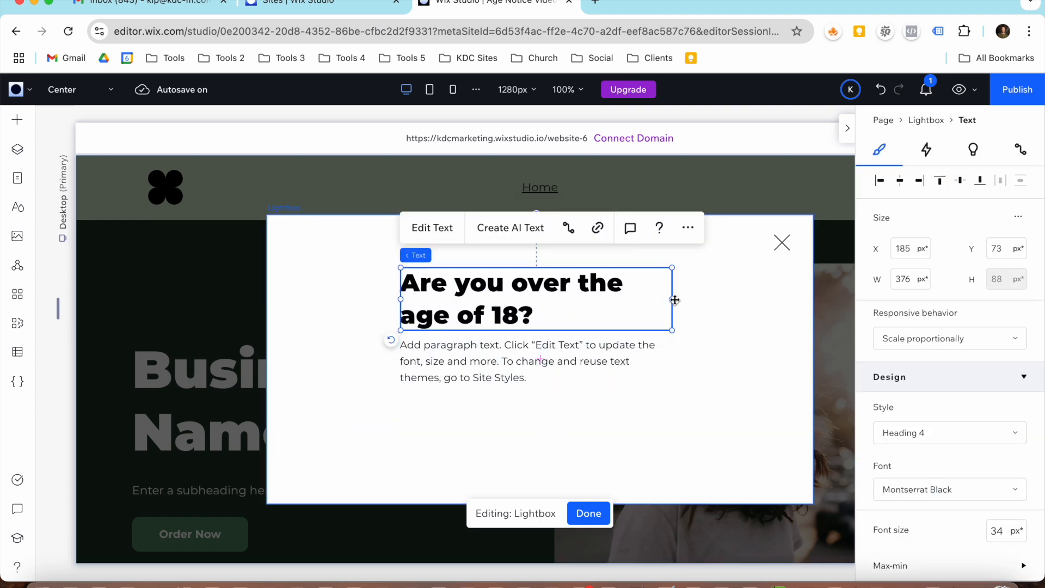
{"action": "left_click_drag", "start_coordinate": [672, 299], "coordinate": [740, 298]}
{"action": "left_click_drag", "start_coordinate": [401, 299], "coordinate": [340, 294]}
{"action": "left_click", "coordinate": [454, 362]}
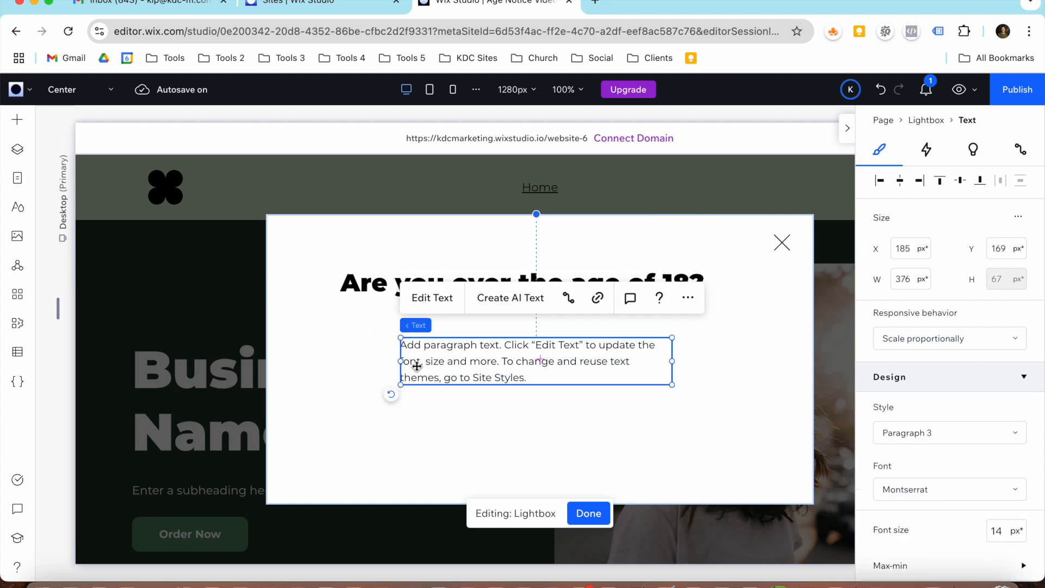
{"action": "left_click_drag", "start_coordinate": [402, 361], "coordinate": [341, 354]}
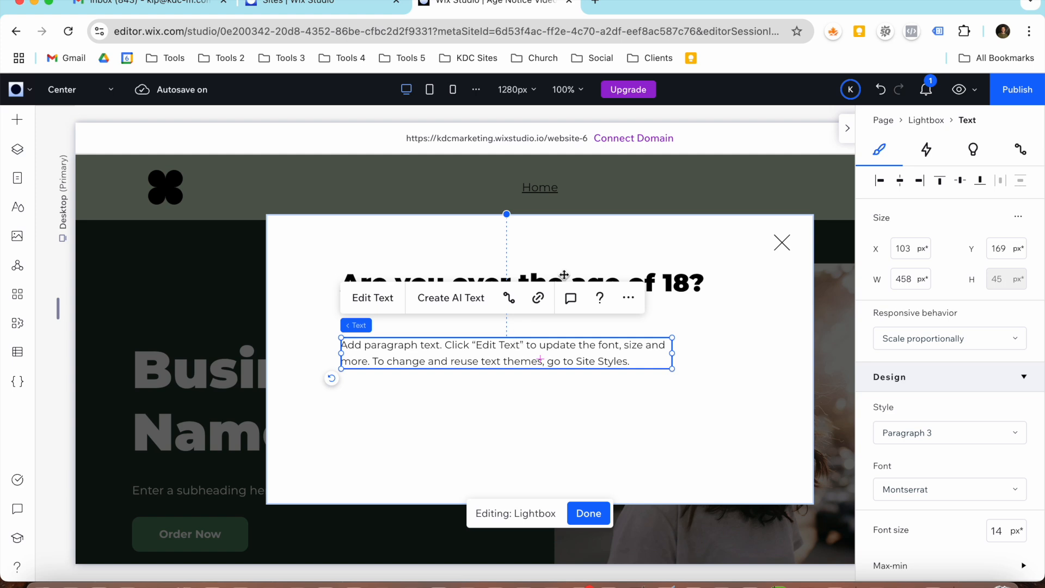
Move the title down slightly, place the paragraph above it, and replace the paragraph text with "Age Requirement Disclaimer".
{"action": "left_click_drag", "start_coordinate": [576, 273], "coordinate": [577, 297]}
{"action": "left_click_drag", "start_coordinate": [560, 346], "coordinate": [574, 257]}
{"action": "type", "text": "Age Requirement Notice"}
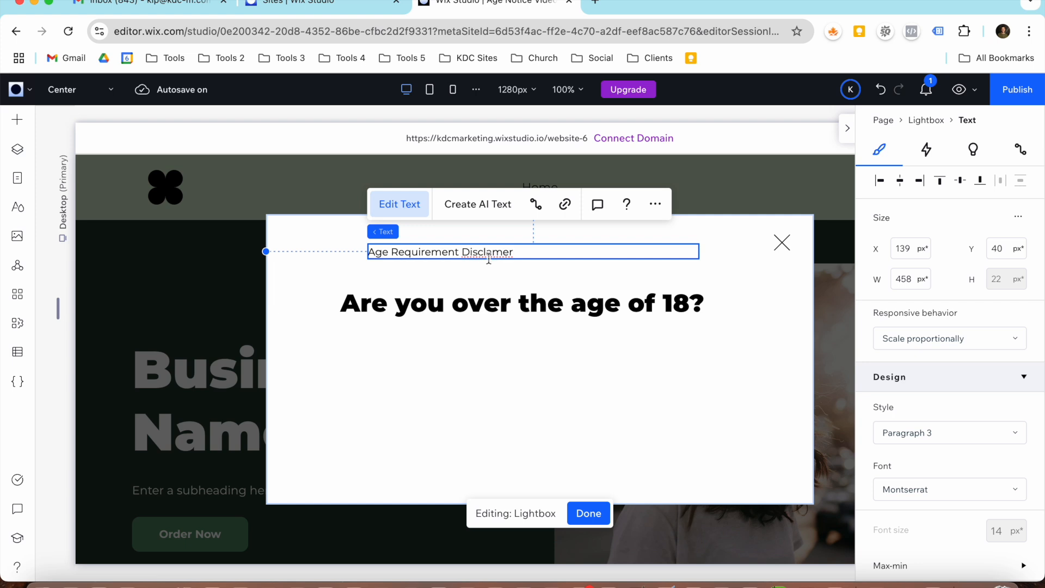
{"action": "left_click", "coordinate": [467, 271]}
Center-align the "Age Requirement Disclaimer" text and apply the Paragraph 2 style to it.
{"action": "left_click", "coordinate": [493, 258]}
{"action": "scroll", "coordinate": [944, 515], "scroll_direction": "down", "scroll_amount": 4}
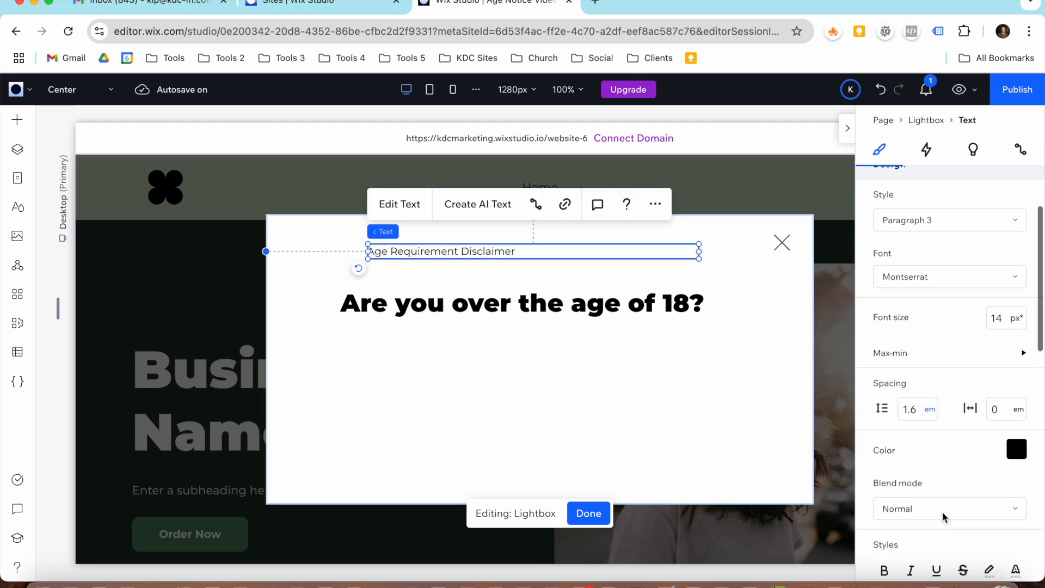
{"action": "scroll", "coordinate": [929, 479], "scroll_direction": "down", "scroll_amount": 3}
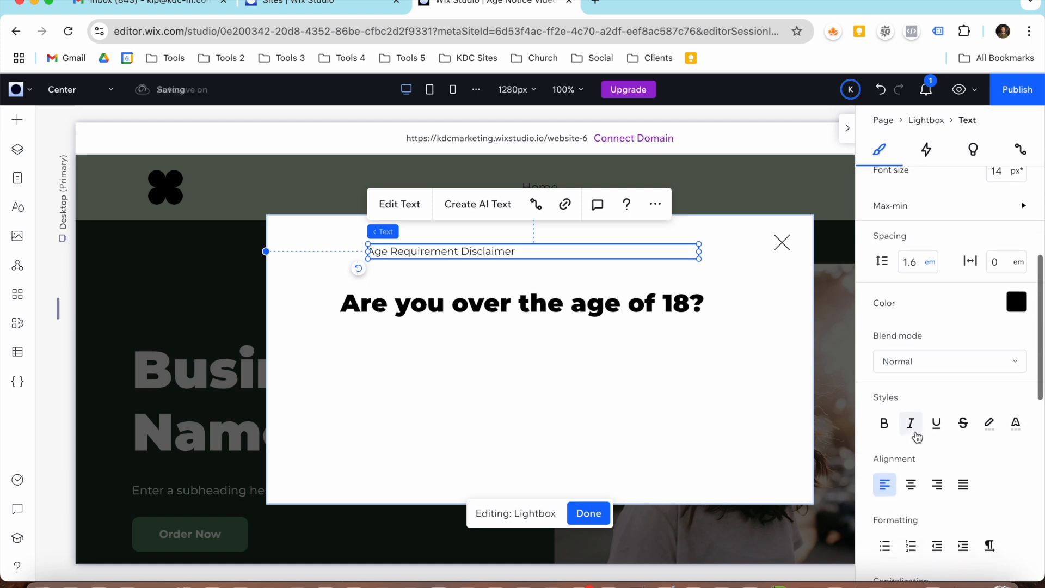
{"action": "left_click", "coordinate": [921, 490]}
{"action": "scroll", "coordinate": [925, 300], "scroll_direction": "up", "scroll_amount": 3}
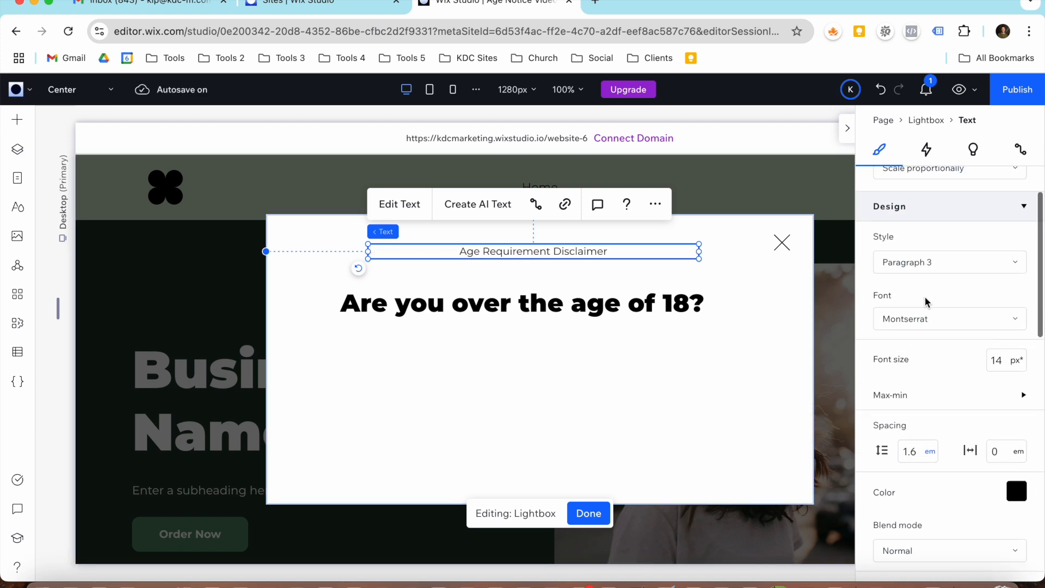
{"action": "scroll", "coordinate": [927, 300], "scroll_direction": "up", "scroll_amount": 1}
{"action": "left_click", "coordinate": [926, 296]}
{"action": "scroll", "coordinate": [912, 409], "scroll_direction": "down", "scroll_amount": 3}
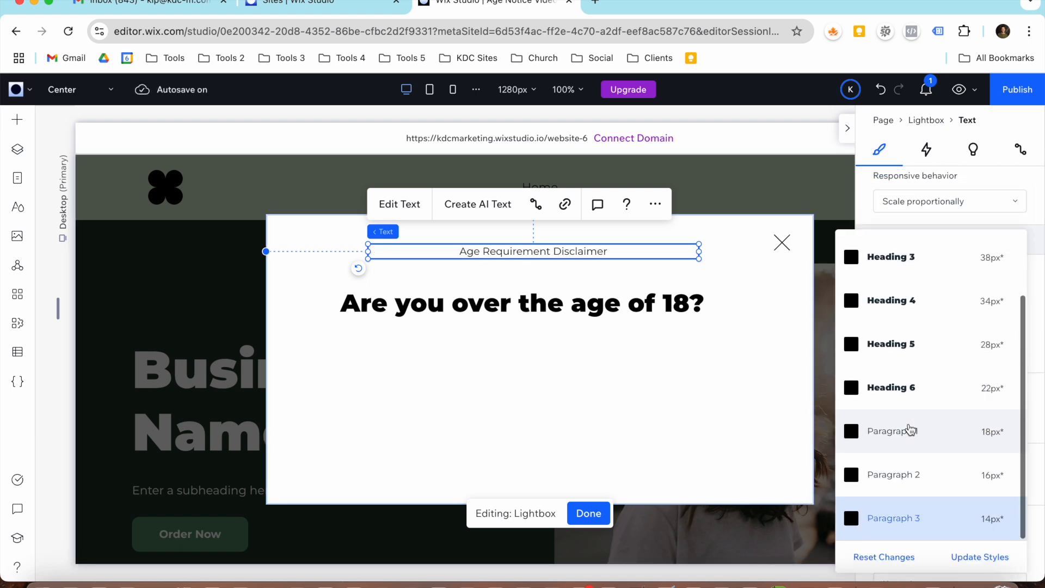
{"action": "left_click", "coordinate": [909, 474]}
Center-align the "Are you over the age of 18?" title within its text box.
{"action": "left_click", "coordinate": [618, 309]}
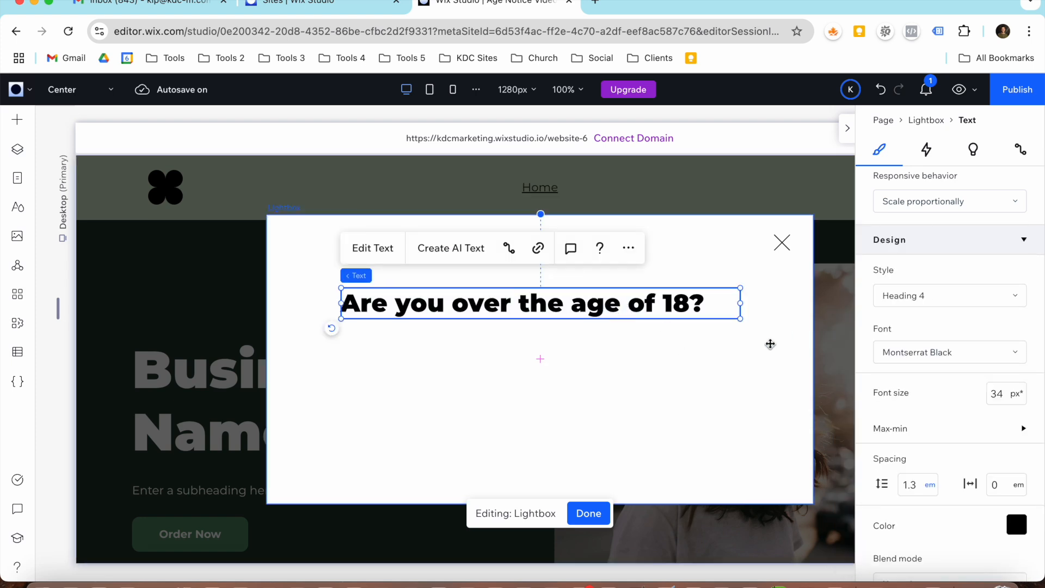
{"action": "scroll", "coordinate": [945, 397], "scroll_direction": "down", "scroll_amount": 5}
{"action": "left_click", "coordinate": [911, 410]}
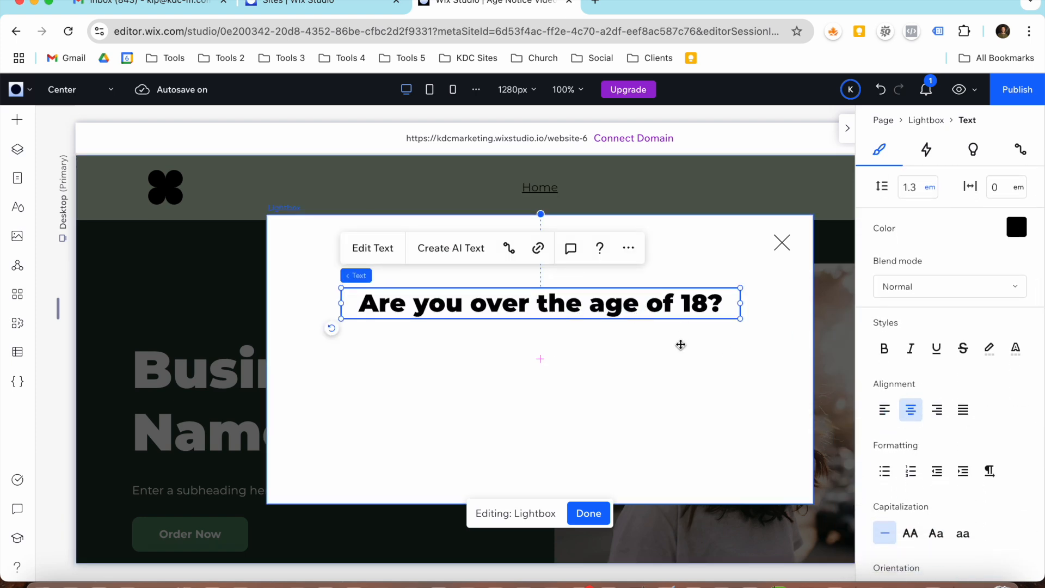
Open the lightbox's trigger settings and rename the lightbox "Age Disclaimer".
{"action": "left_click", "coordinate": [731, 259]}
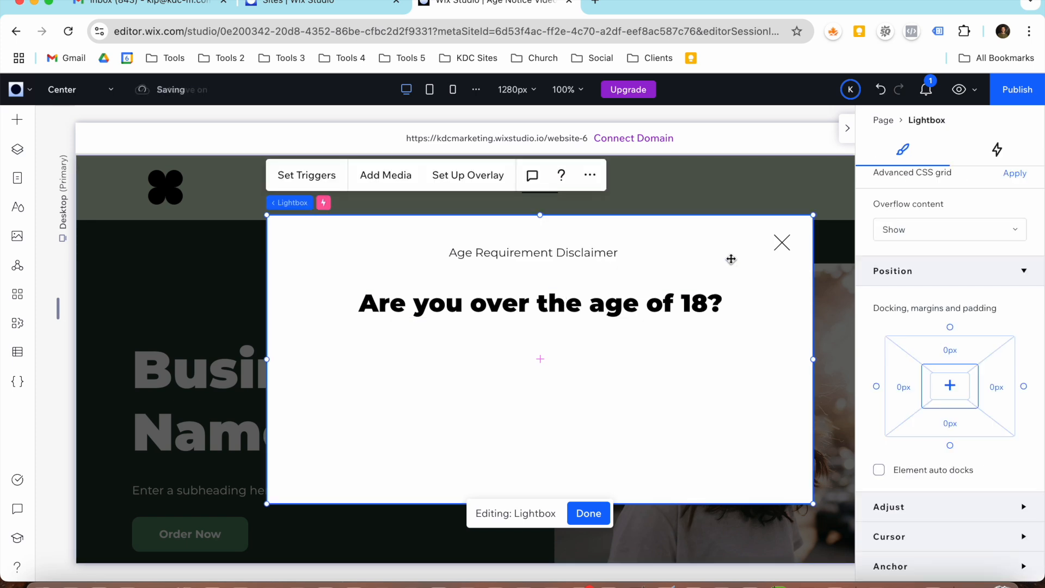
{"action": "left_click", "coordinate": [318, 187]}
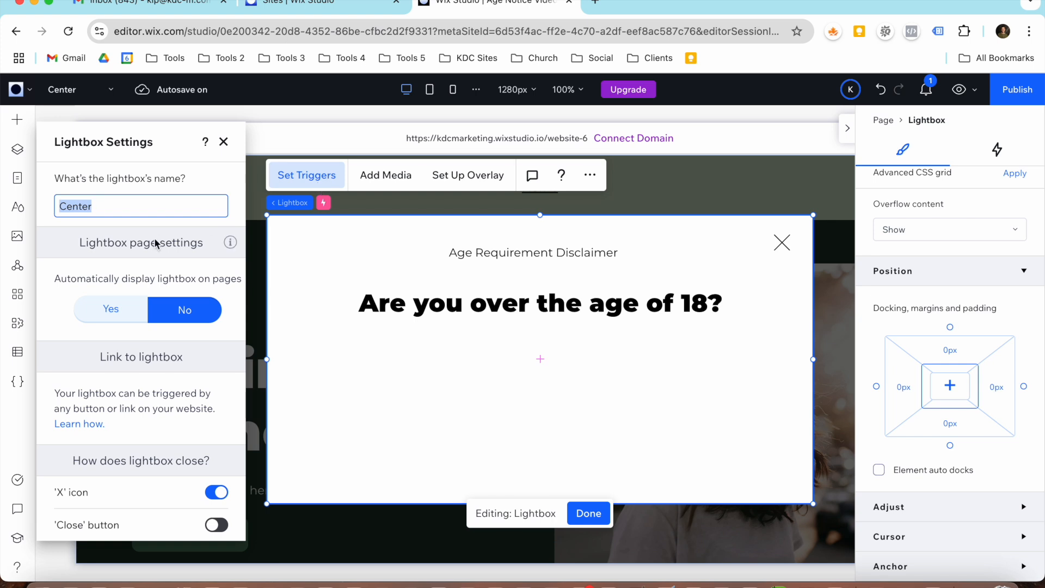
{"action": "type", "text": "Age Disclaim"}
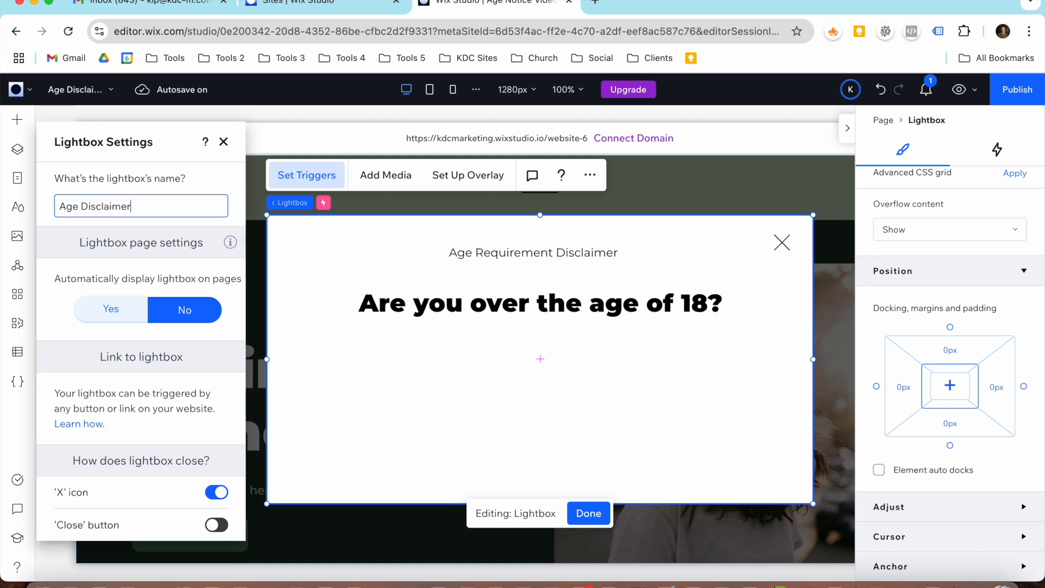
{"action": "key", "text": "Return"}
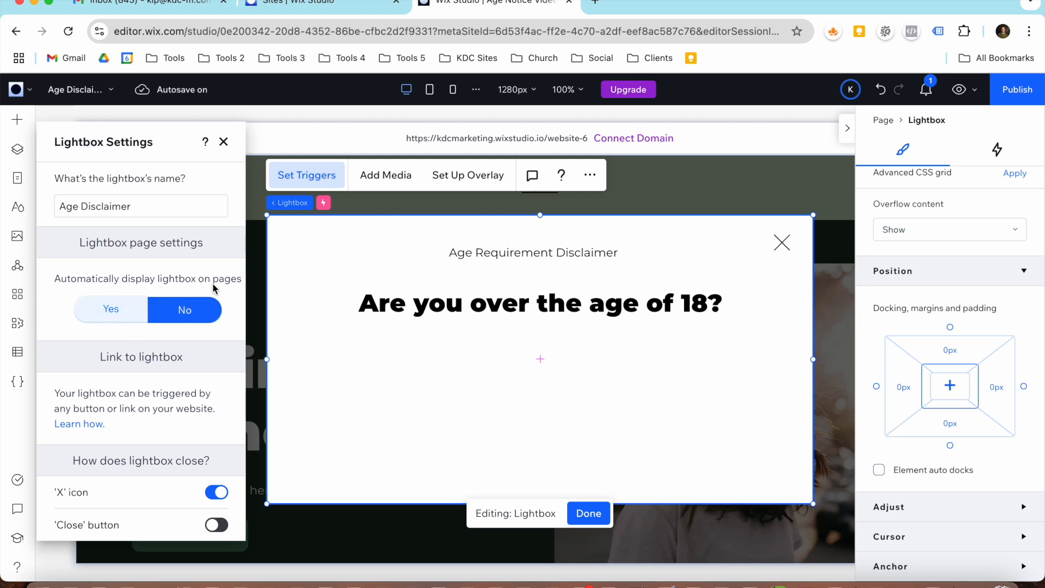
Turn on automatic display of the lightbox and review the choices for which pages show it, without selecting any.
{"action": "left_click", "coordinate": [135, 309]}
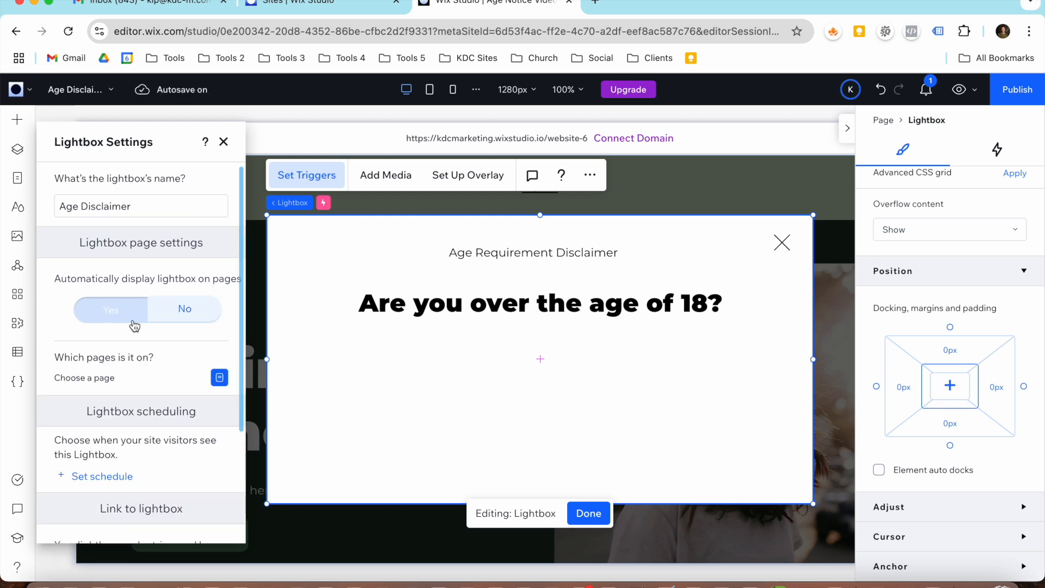
{"action": "scroll", "coordinate": [146, 362], "scroll_direction": "down", "scroll_amount": 2}
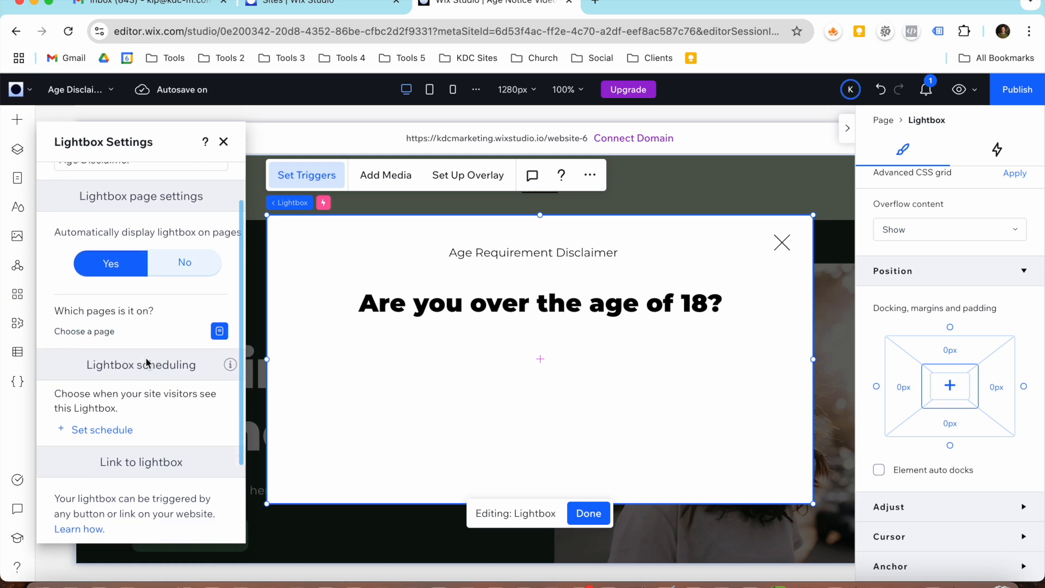
{"action": "left_click", "coordinate": [121, 337]}
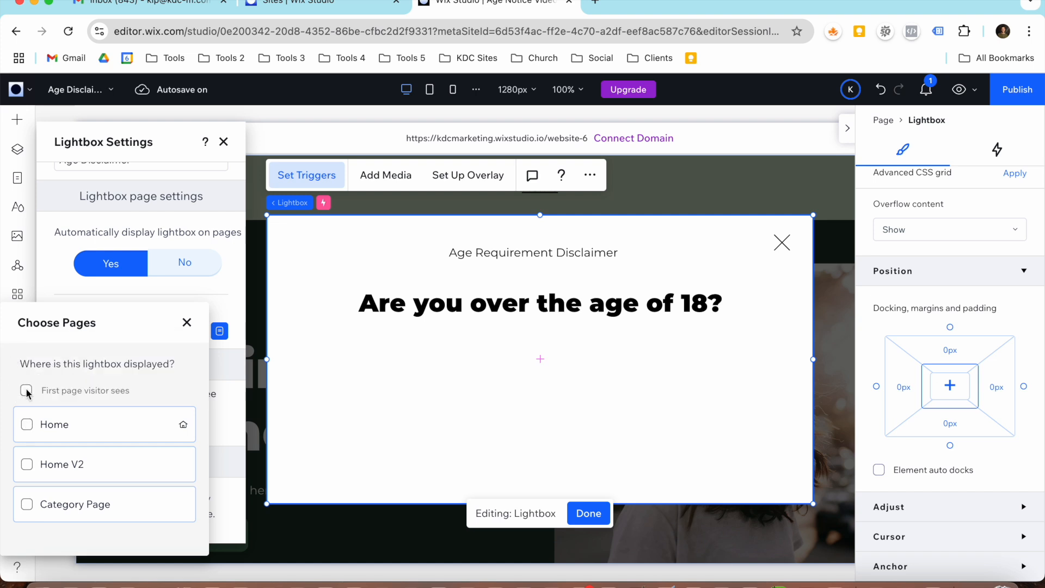
{"action": "left_click_drag", "start_coordinate": [79, 325], "coordinate": [178, 291]}
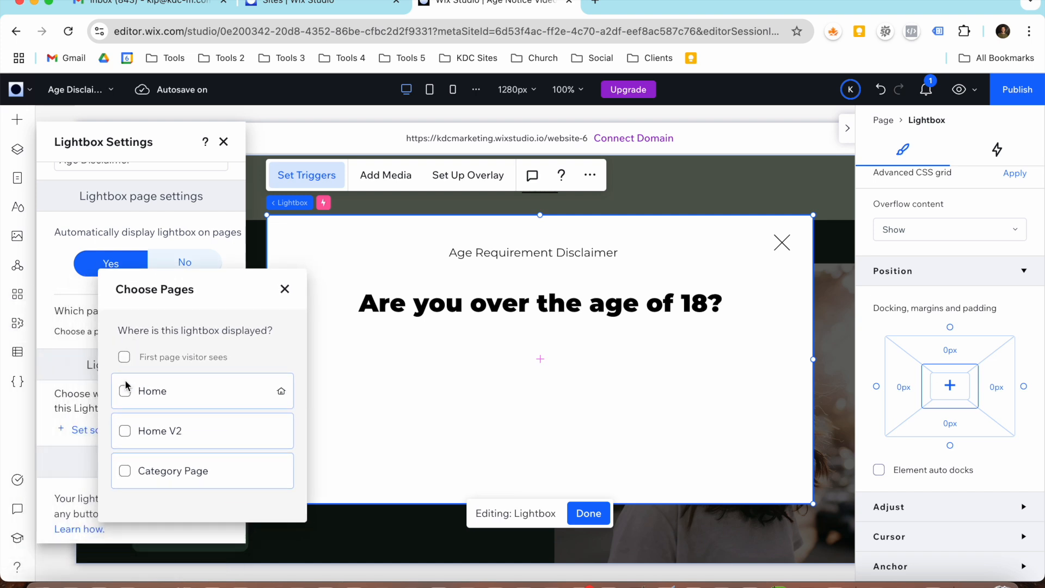
{"action": "mouse_move", "coordinate": [129, 398]}
{"action": "left_click", "coordinate": [284, 290]}
{"action": "left_click", "coordinate": [220, 332]}
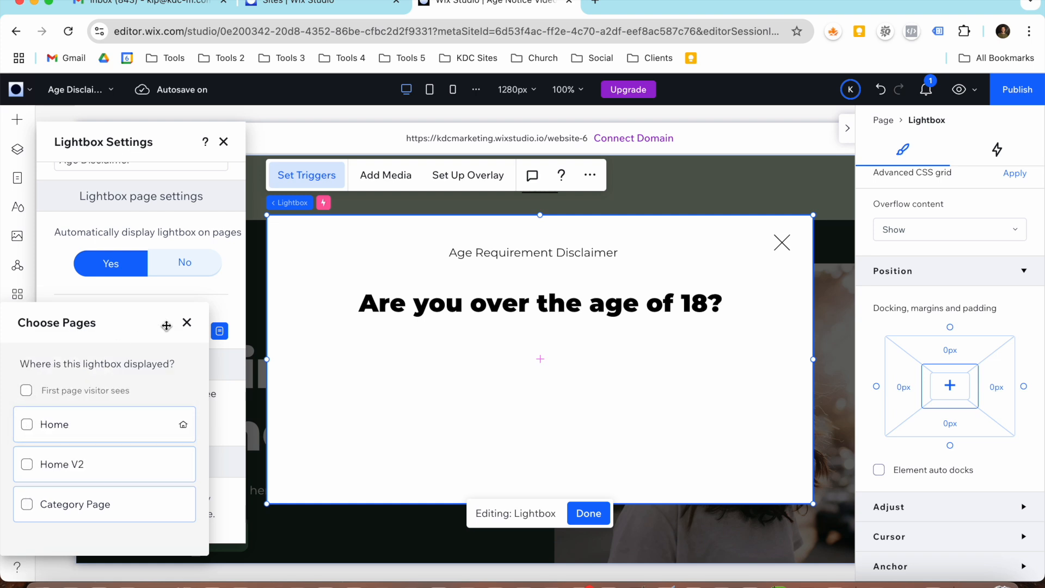
{"action": "left_click", "coordinate": [187, 323]}
Try adding a display schedule to the lightbox, and clear the scheduling again.
{"action": "scroll", "coordinate": [131, 447], "scroll_direction": "down", "scroll_amount": 3}
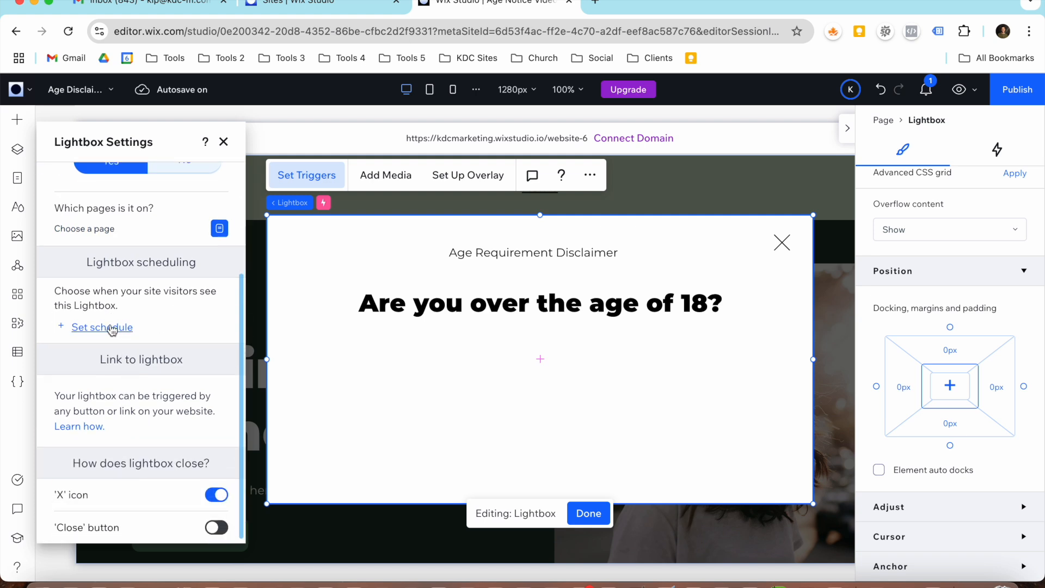
{"action": "left_click", "coordinate": [112, 328]}
{"action": "left_click", "coordinate": [92, 459]}
{"action": "left_click", "coordinate": [119, 327]}
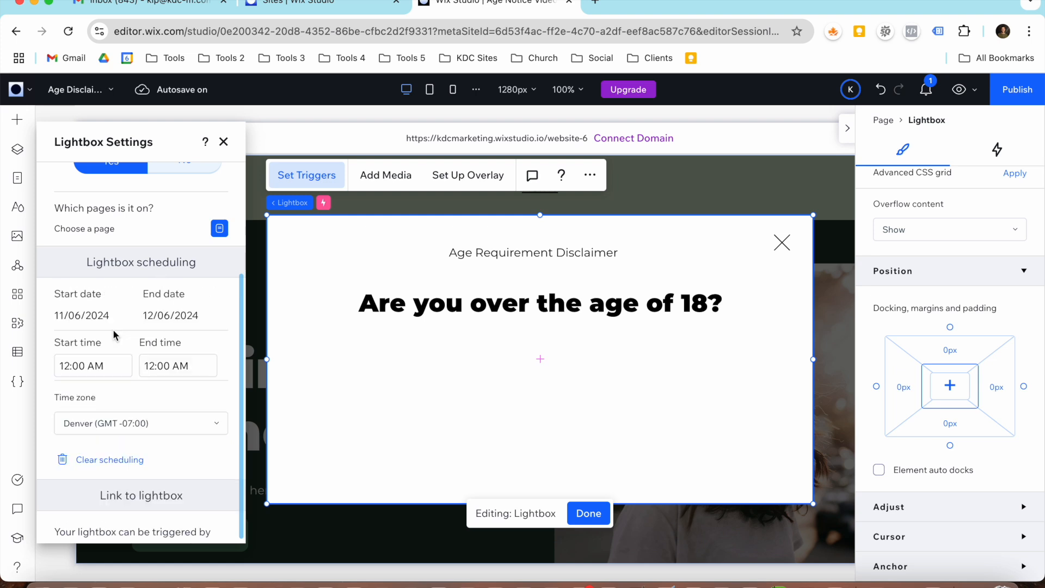
{"action": "left_click", "coordinate": [93, 467]}
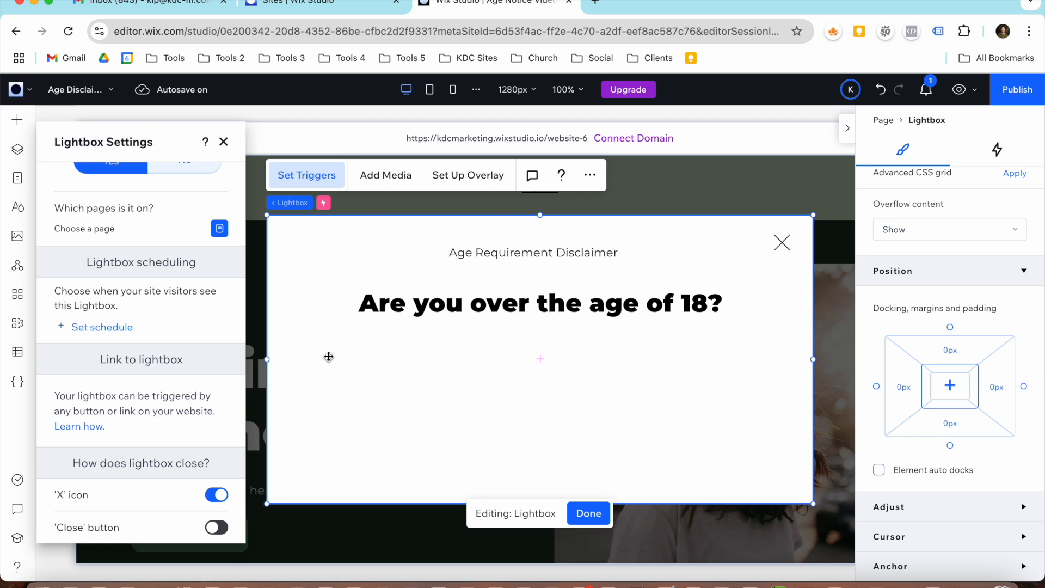
Enable the 'Close' button as a way to close the lightbox.
{"action": "scroll", "coordinate": [163, 365], "scroll_direction": "up", "scroll_amount": 4}
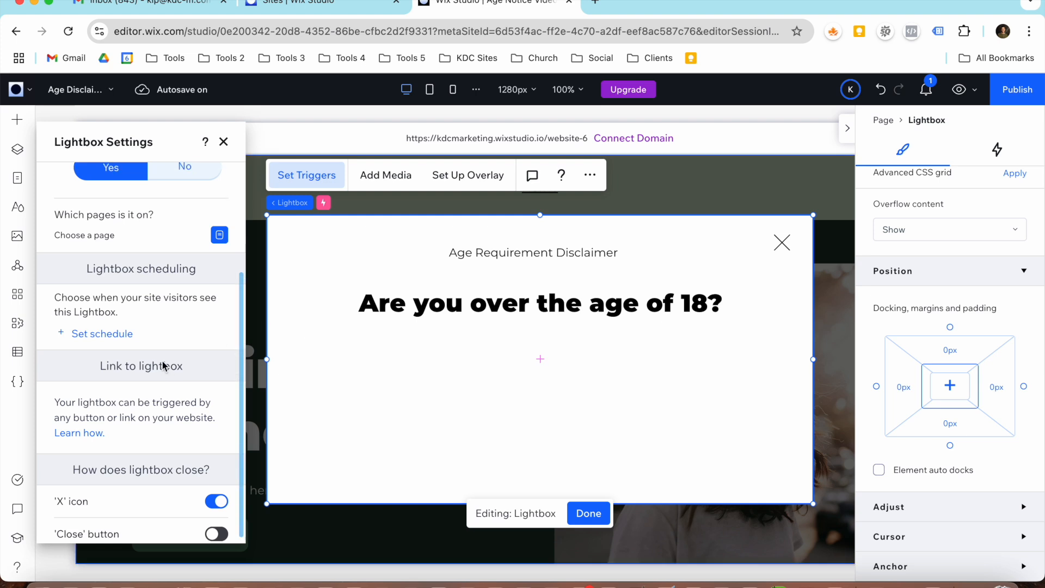
{"action": "scroll", "coordinate": [163, 365], "scroll_direction": "down", "scroll_amount": 4}
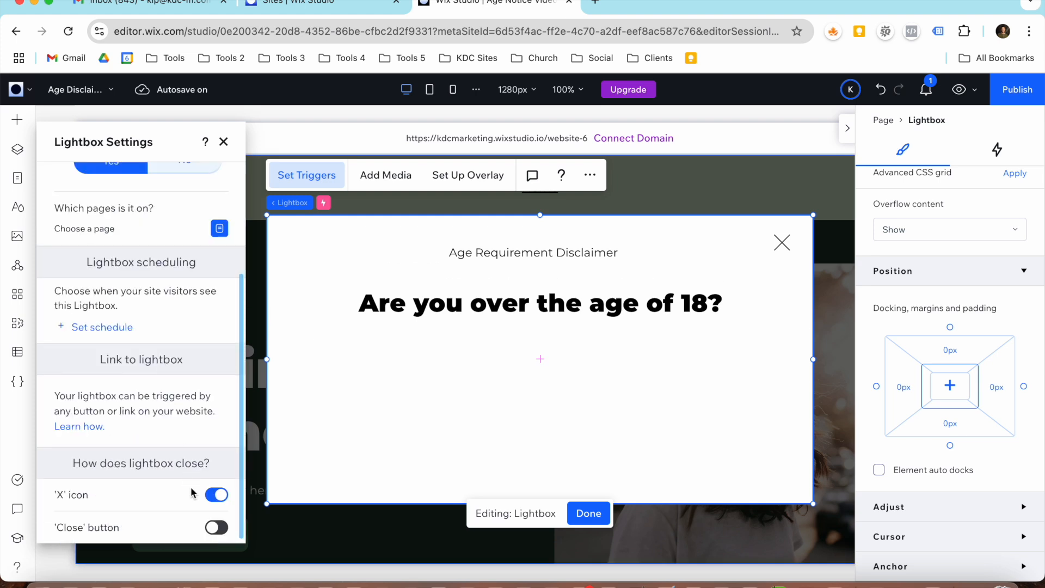
{"action": "left_click", "coordinate": [217, 528]}
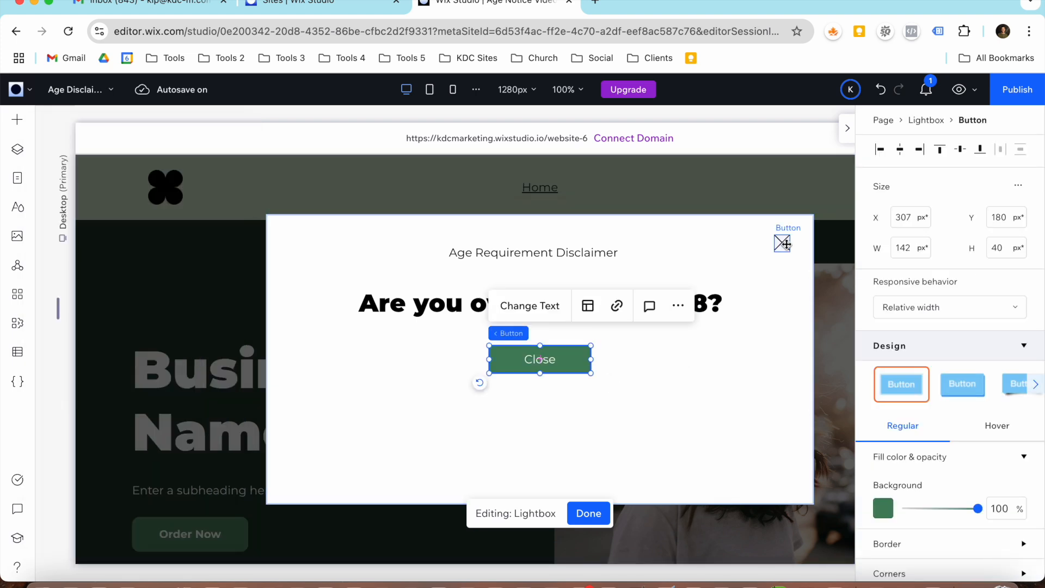
Disable the 'X' icon as a way to close the lightbox, and review the overlay's click-to-close setting.
{"action": "left_click", "coordinate": [719, 252]}
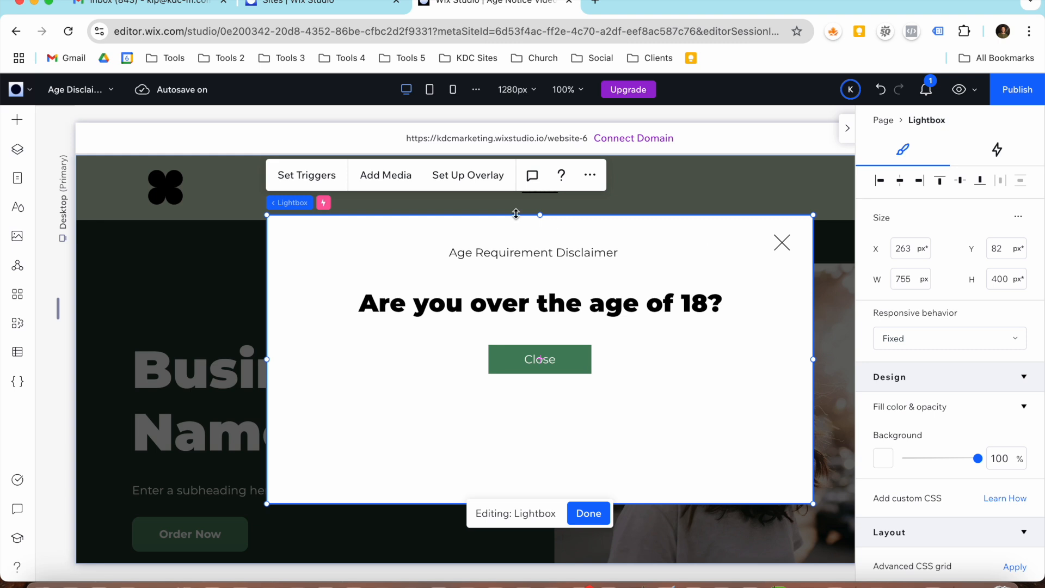
{"action": "left_click", "coordinate": [329, 181]}
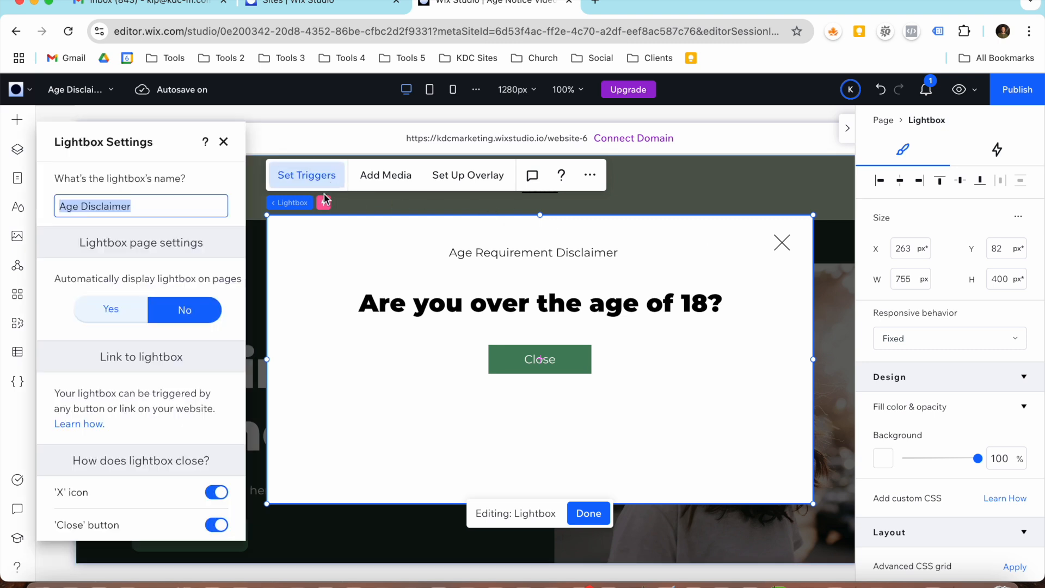
{"action": "left_click", "coordinate": [210, 495]}
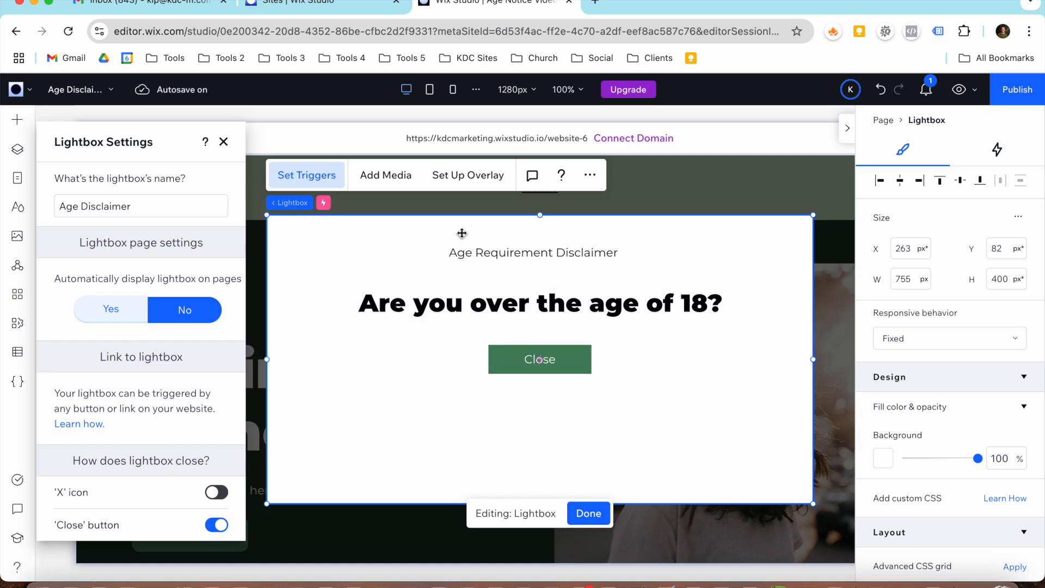
{"action": "left_click", "coordinate": [457, 180]}
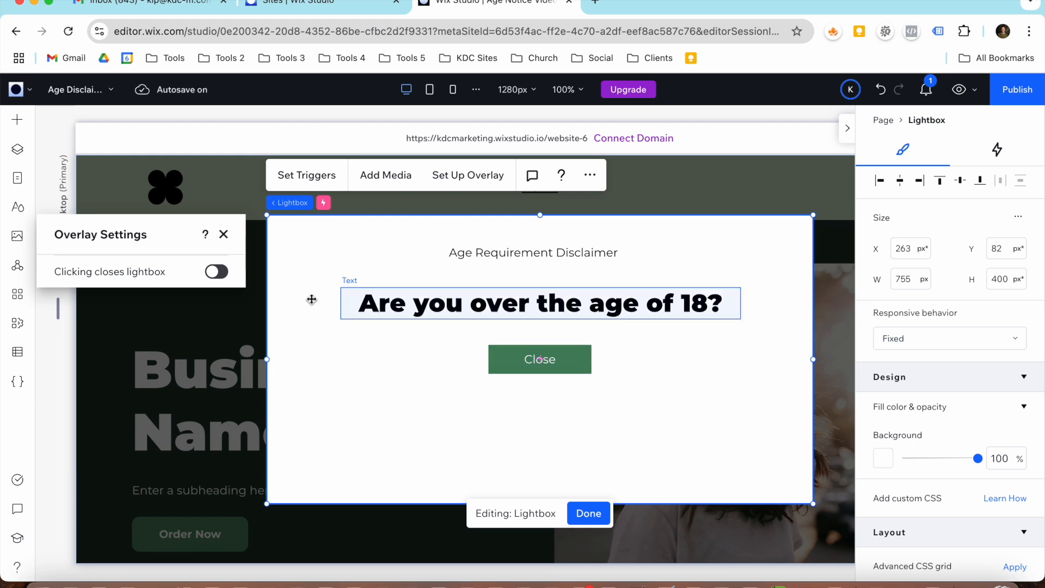
{"action": "left_click", "coordinate": [223, 234]}
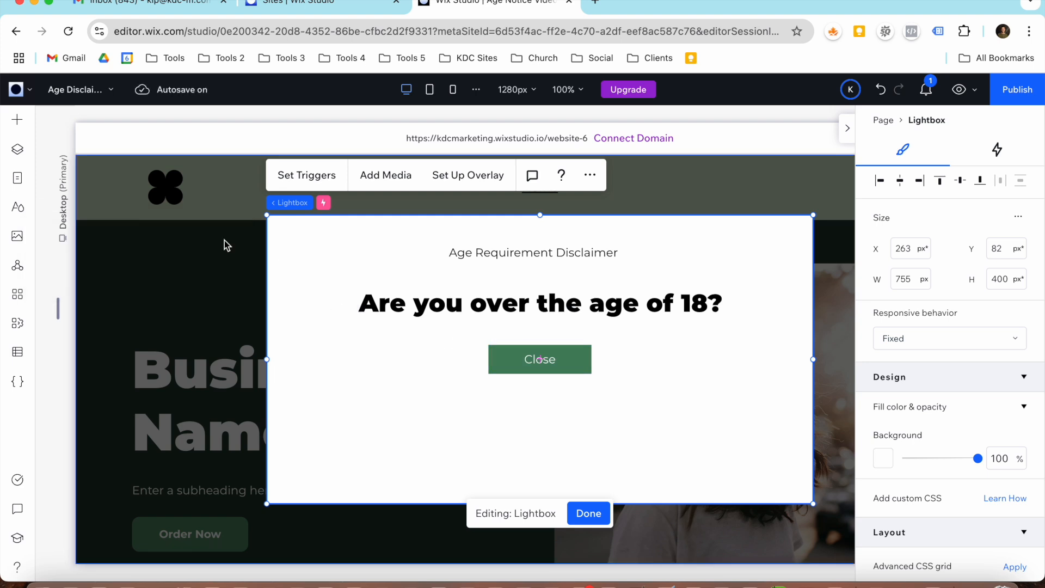
Move the Close button down slightly and change its label to "Yes, I'm over the age of 18".
{"action": "left_click", "coordinate": [523, 366]}
{"action": "left_click_drag", "start_coordinate": [523, 366], "coordinate": [522, 380]}
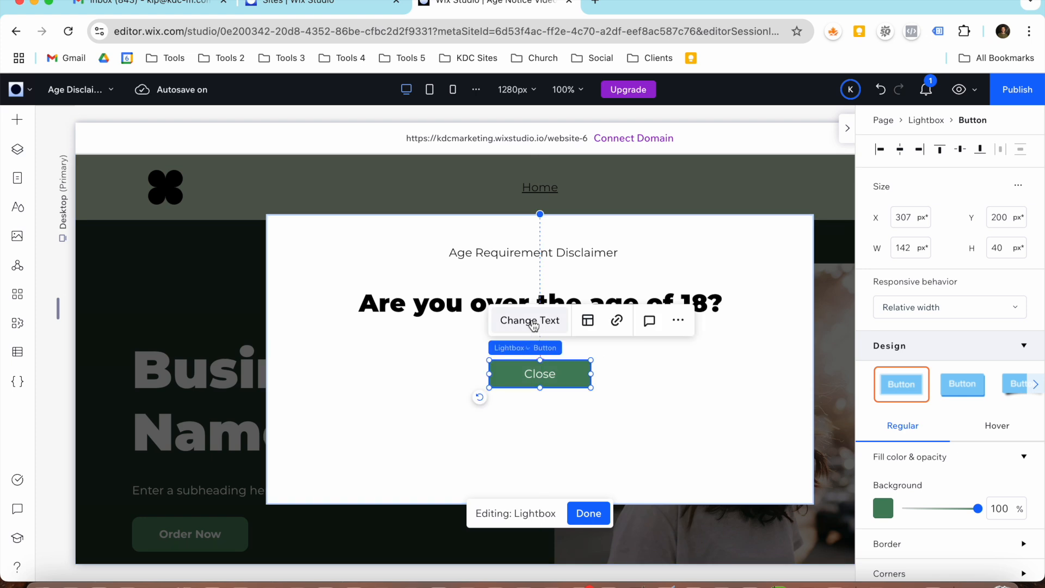
{"action": "left_click", "coordinate": [530, 320]}
{"action": "type", "text": "ys"}
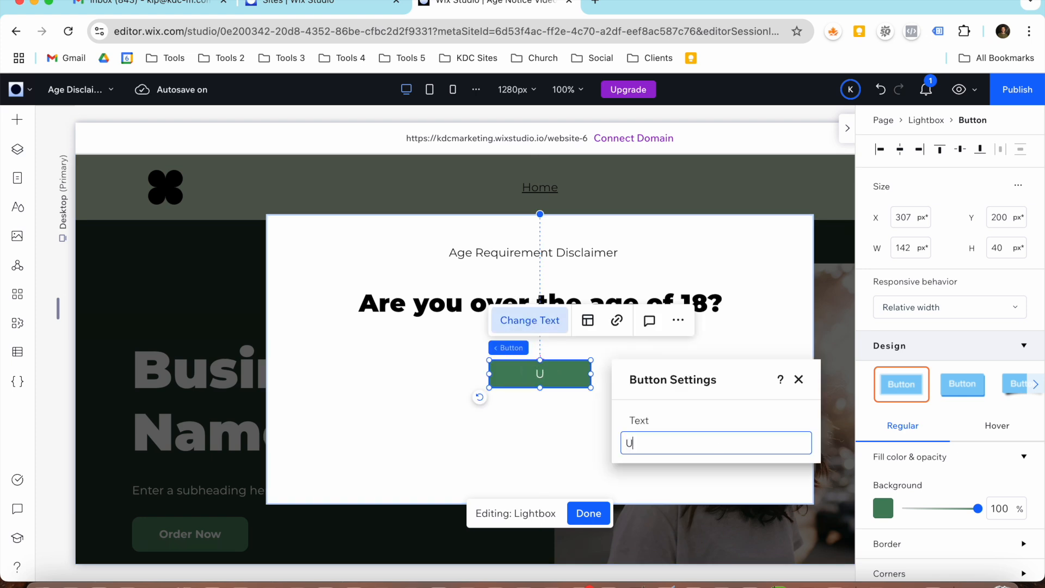
{"action": "key", "text": "BackSpace"}
{"action": "type", "text": "Yes, I'm"}
{"action": "key", "text": "BackSpace"}
{"action": "type", "text": "'m over th ag"}
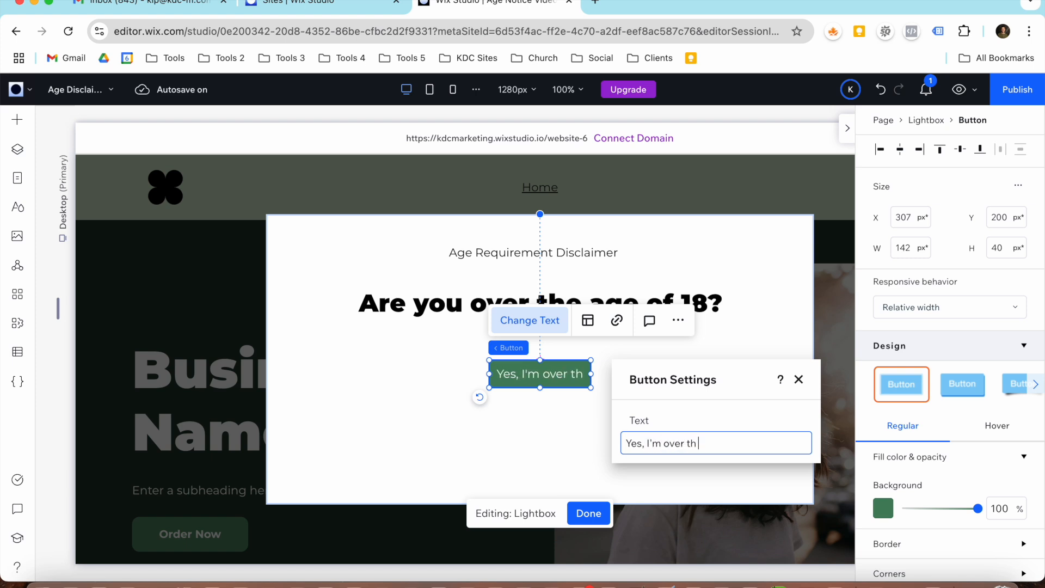
{"action": "key", "text": "BackSpace"}
{"action": "key", "text": "BackSpace"}
{"action": "key", "text": "BackSpace"}
{"action": "type", "text": "e age of 18"}
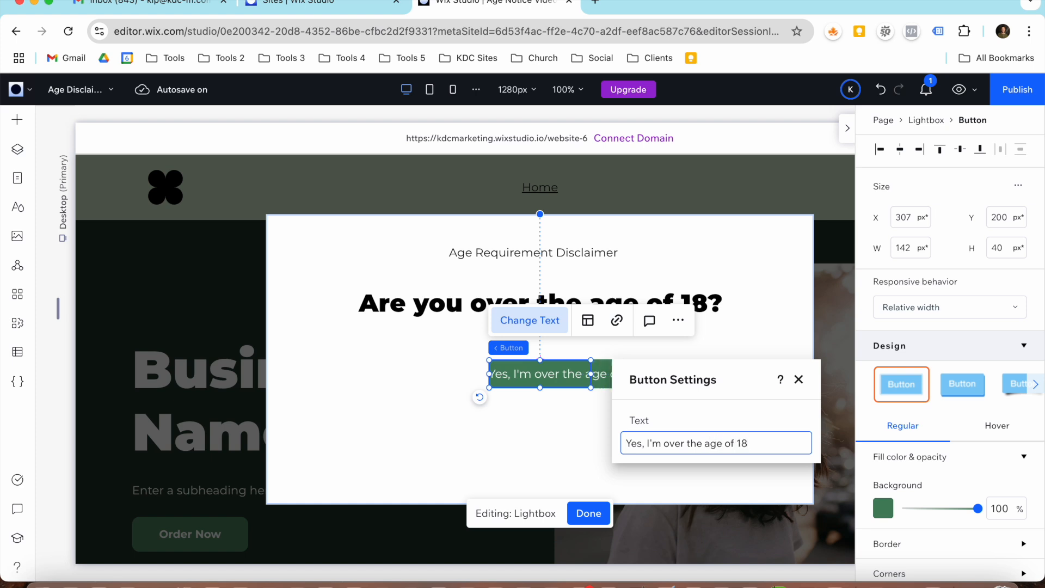
{"action": "left_click", "coordinate": [414, 382]}
Widen the "Yes" button on both sides to about 261 px so that its label fits.
{"action": "left_click", "coordinate": [537, 379]}
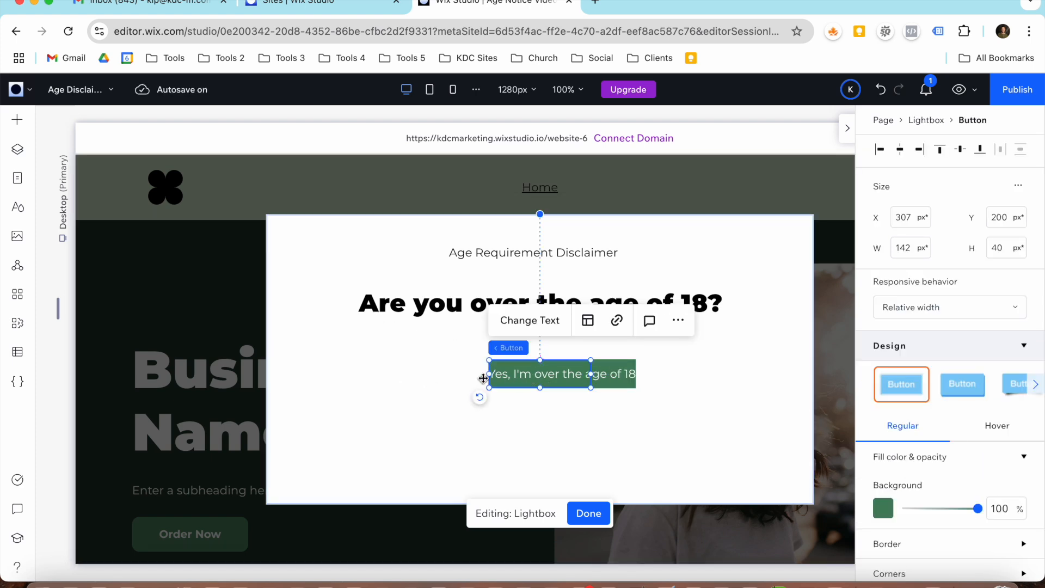
{"action": "left_click_drag", "start_coordinate": [489, 376], "coordinate": [447, 375]}
{"action": "left_click_drag", "start_coordinate": [593, 375], "coordinate": [635, 374]}
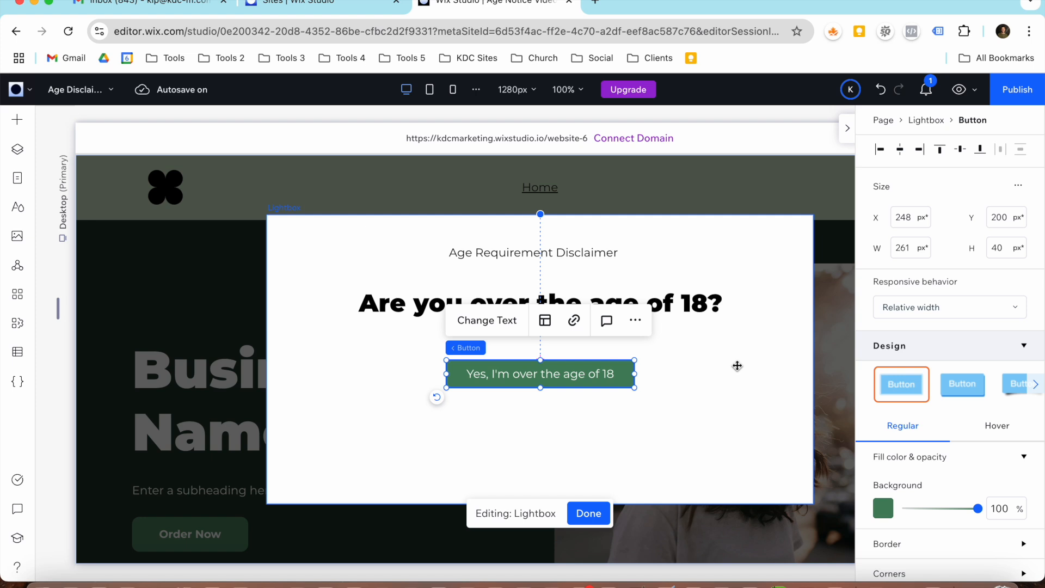
{"action": "left_click", "coordinate": [639, 408]}
Set the "Yes" button's size to 260 by 48 px and move it up to about Y 186 px.
{"action": "left_click", "coordinate": [612, 376]}
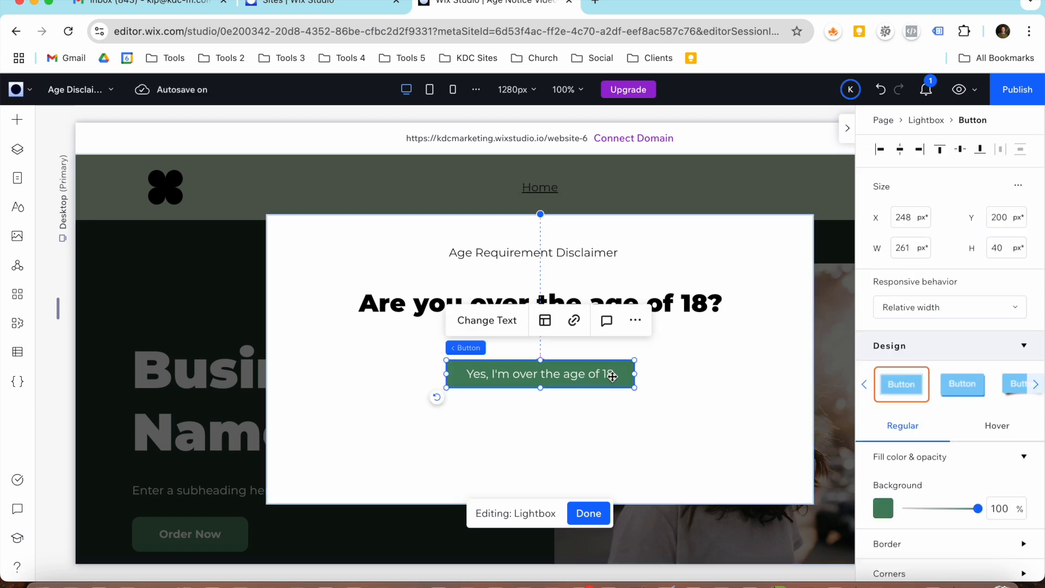
{"action": "left_click", "coordinate": [997, 248]}
{"action": "key", "text": "Return"}
{"action": "left_click", "coordinate": [910, 242]}
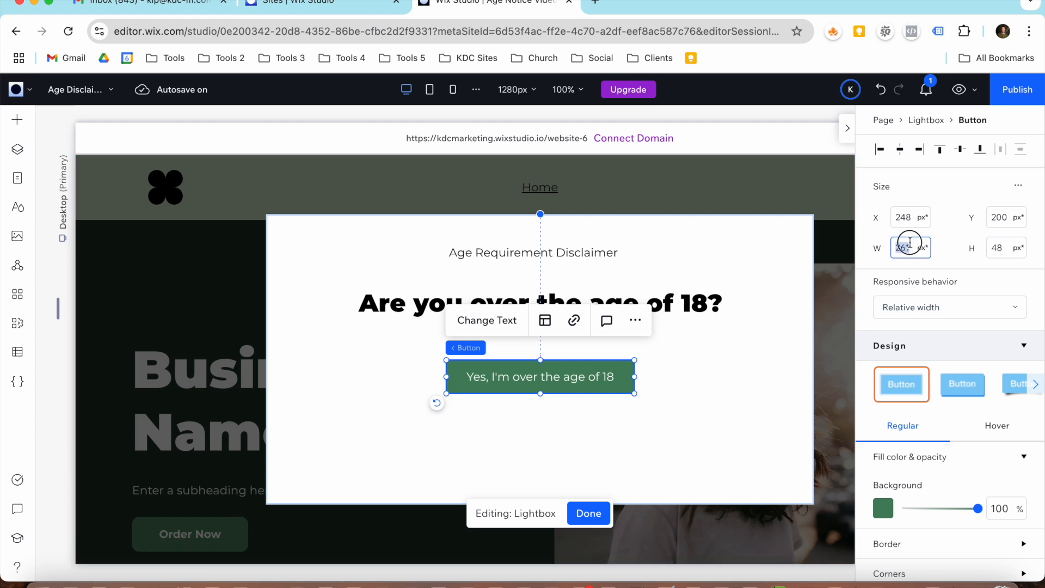
{"action": "type", "text": "260"}
{"action": "key", "text": "Return"}
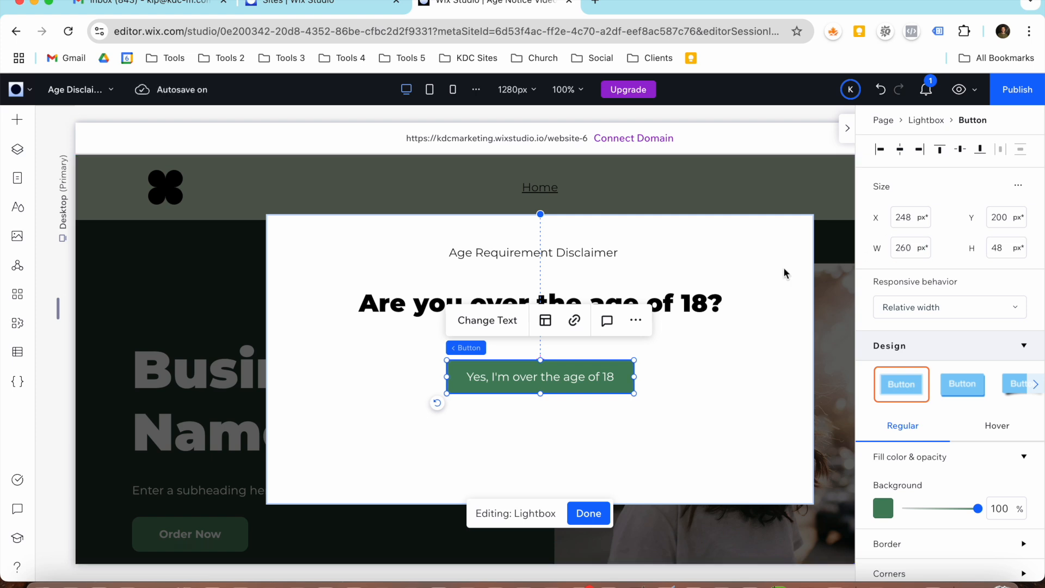
{"action": "left_click_drag", "start_coordinate": [581, 385], "coordinate": [581, 380]}
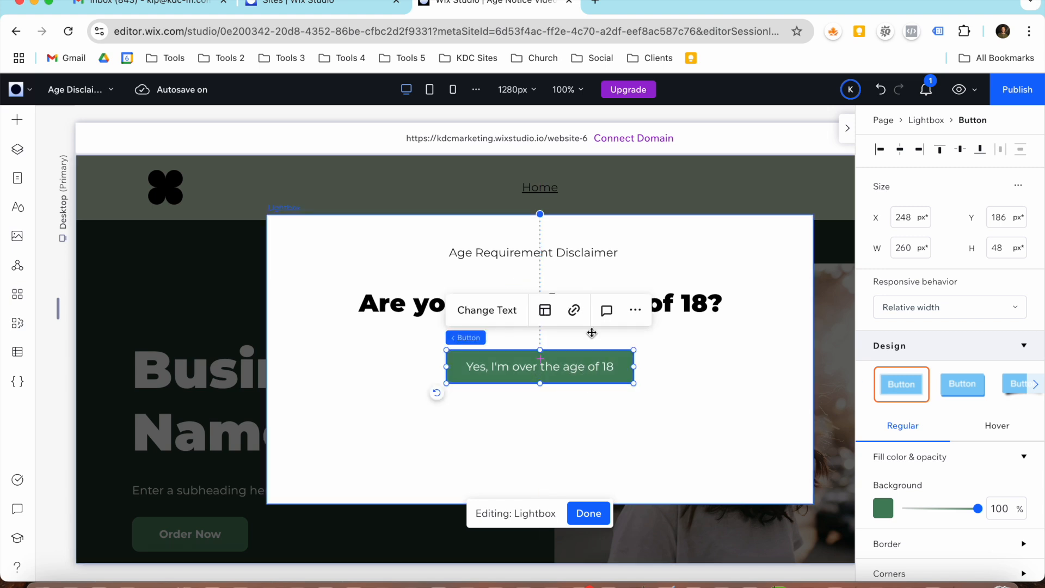
Add a second button to the lightbox, size it 260 by 48 px, and center it just below the "Yes" button.
{"action": "left_click", "coordinate": [12, 123]}
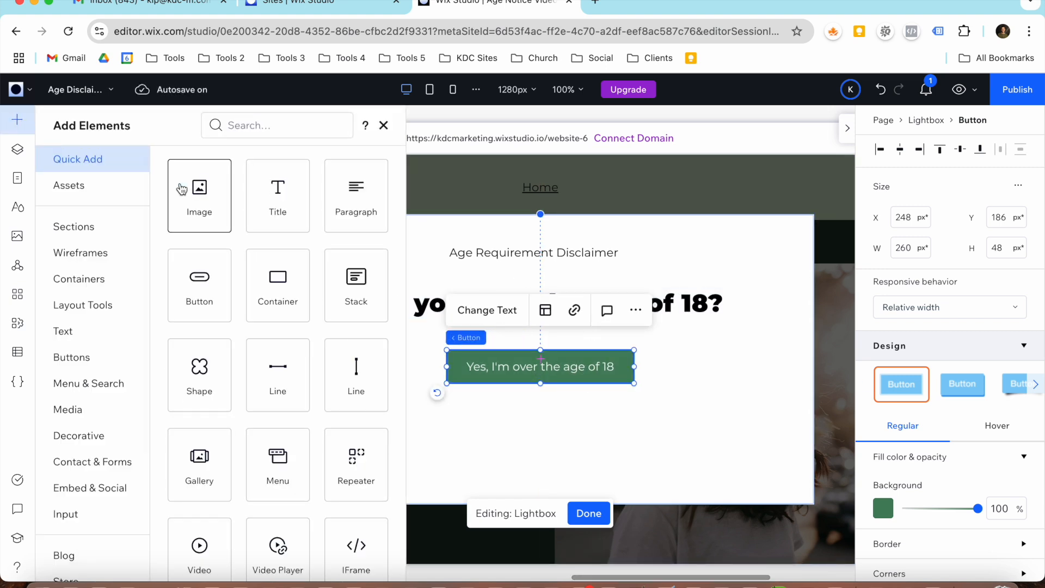
{"action": "left_click_drag", "start_coordinate": [194, 281], "coordinate": [518, 445]}
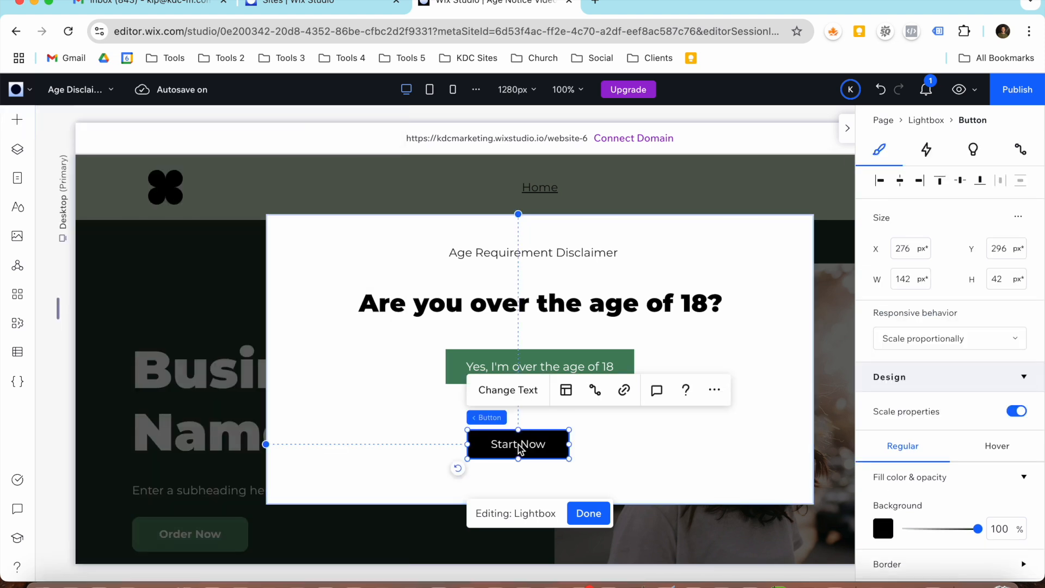
{"action": "left_click", "coordinate": [909, 288]}
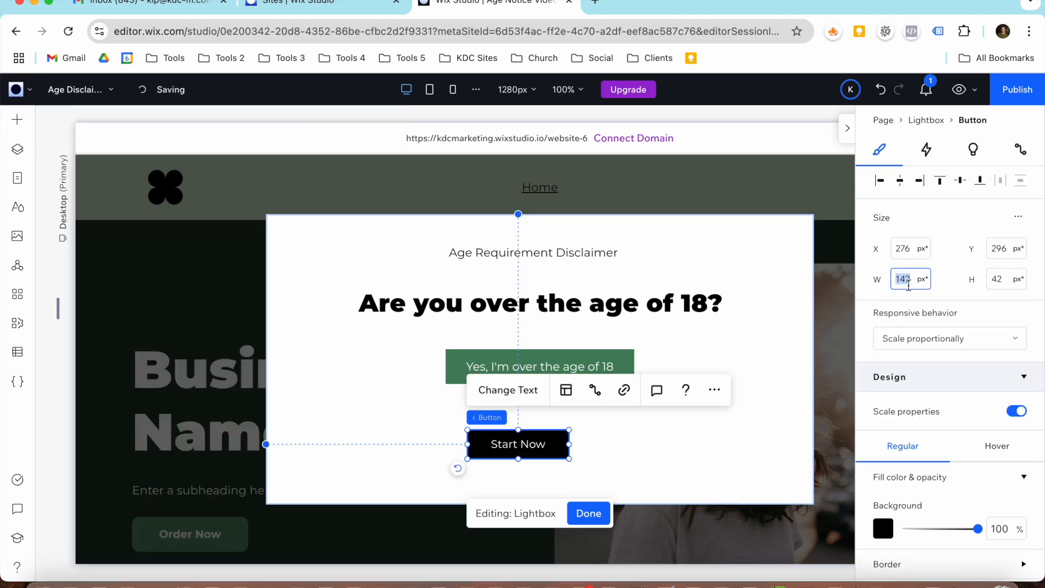
{"action": "key", "text": "Tab"}
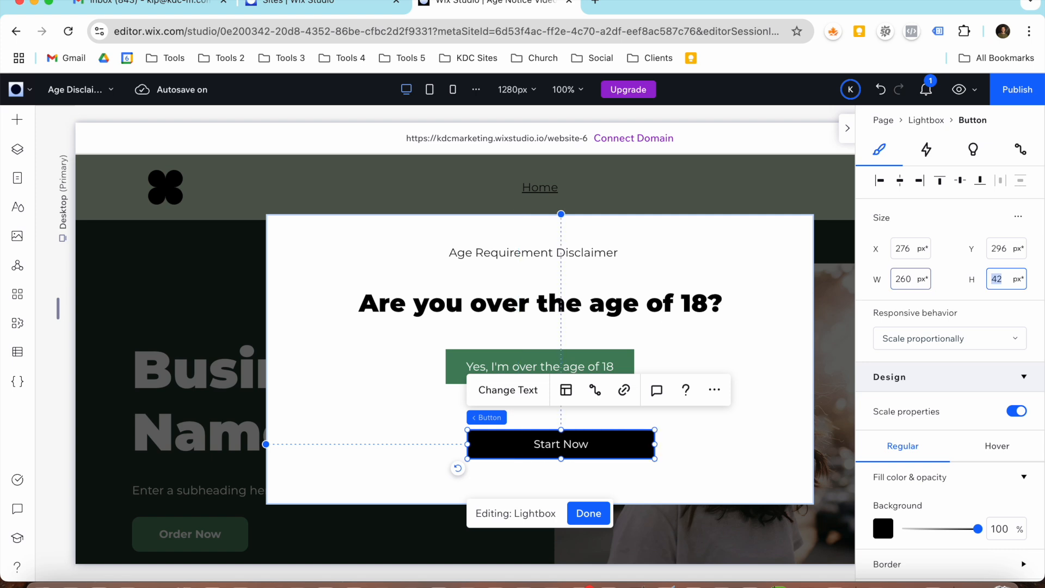
{"action": "type", "text": "48"}
{"action": "key", "text": "Return"}
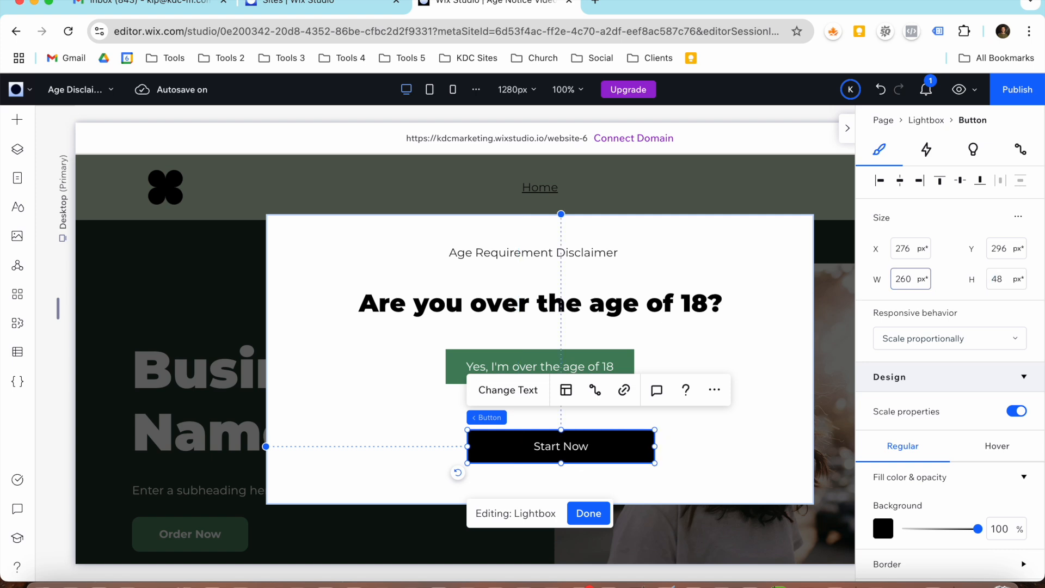
{"action": "left_click_drag", "start_coordinate": [600, 448], "coordinate": [578, 420]}
Set the new button's background to the green theme color used by the "Yes" button.
{"action": "left_click", "coordinate": [883, 530]}
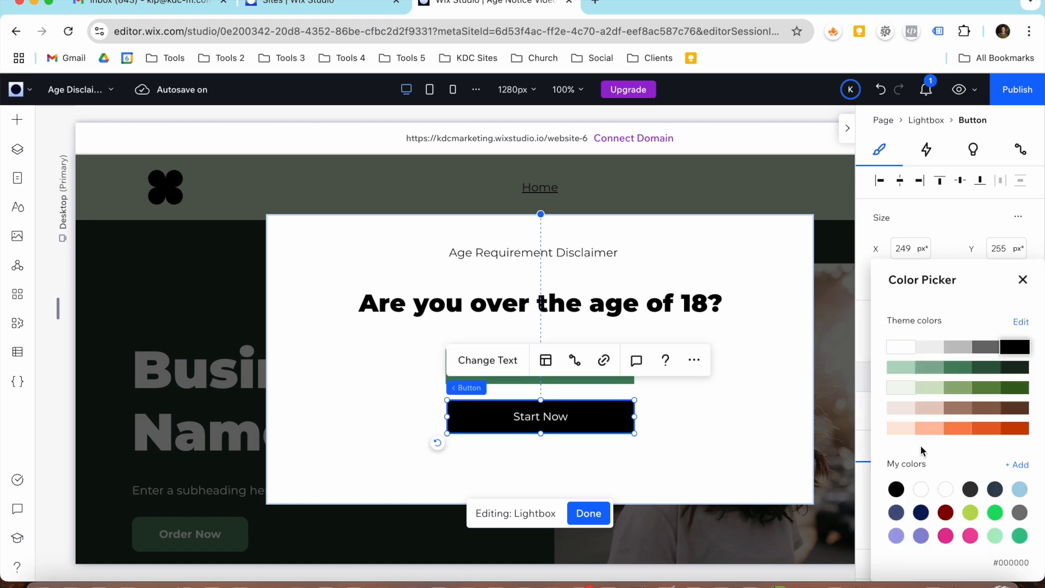
{"action": "left_click", "coordinate": [952, 370]}
{"action": "left_click", "coordinate": [684, 422]}
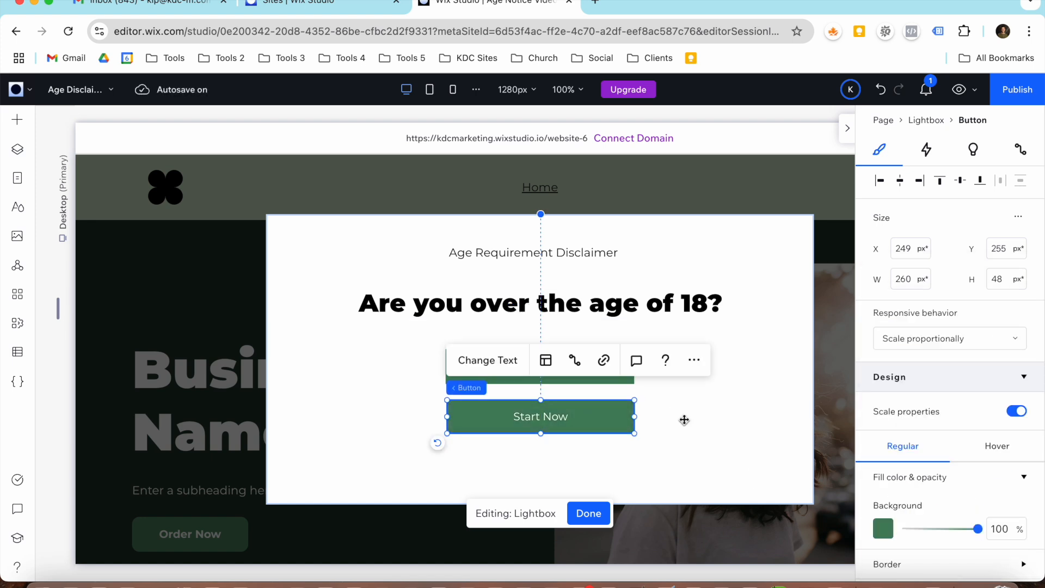
{"action": "left_click", "coordinate": [669, 428]}
Change the second button's label to "No, I'm not over the age of 18".
{"action": "left_click", "coordinate": [580, 421]}
{"action": "double_click", "coordinate": [575, 421]}
{"action": "type", "text": "No, I'm not over the"}
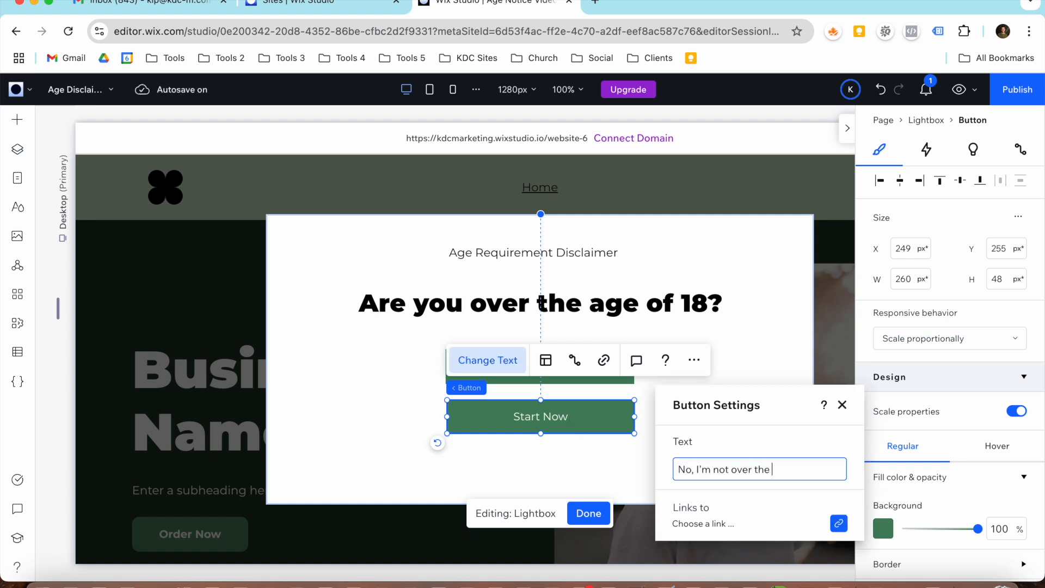
{"action": "type", "text": " age of 18"}
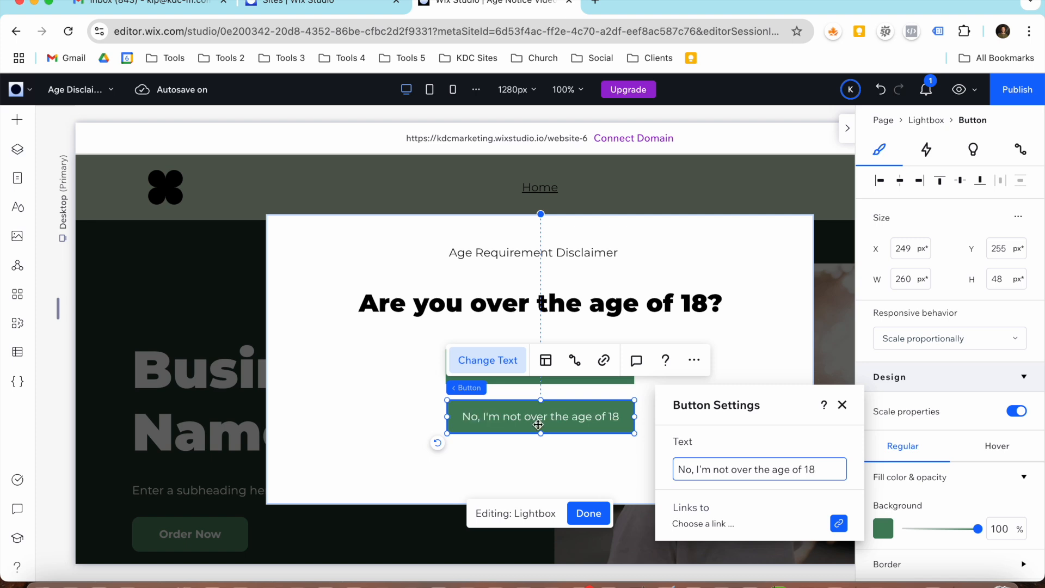
{"action": "left_click", "coordinate": [399, 412]}
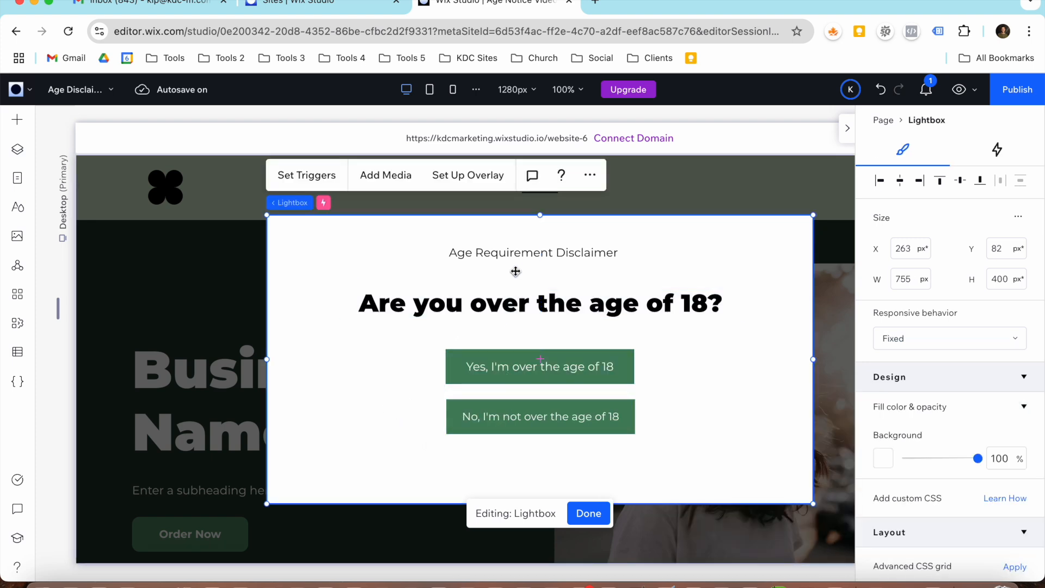
Shift the lightbox down to about Y 91 px and combine its two texts and two buttons into a stack.
{"action": "left_click_drag", "start_coordinate": [513, 259], "coordinate": [514, 268]}
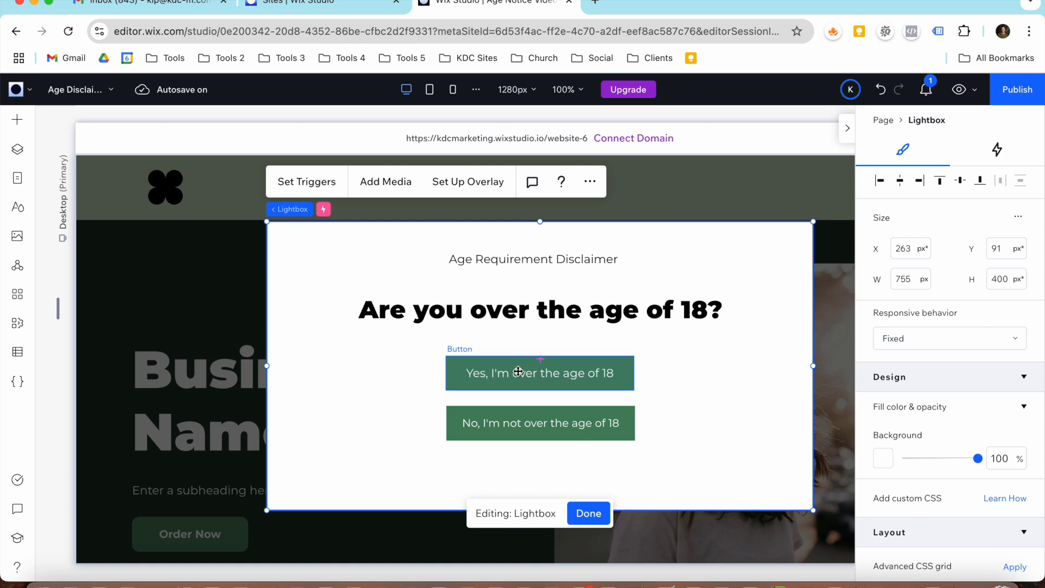
{"action": "left_click", "coordinate": [513, 376]}
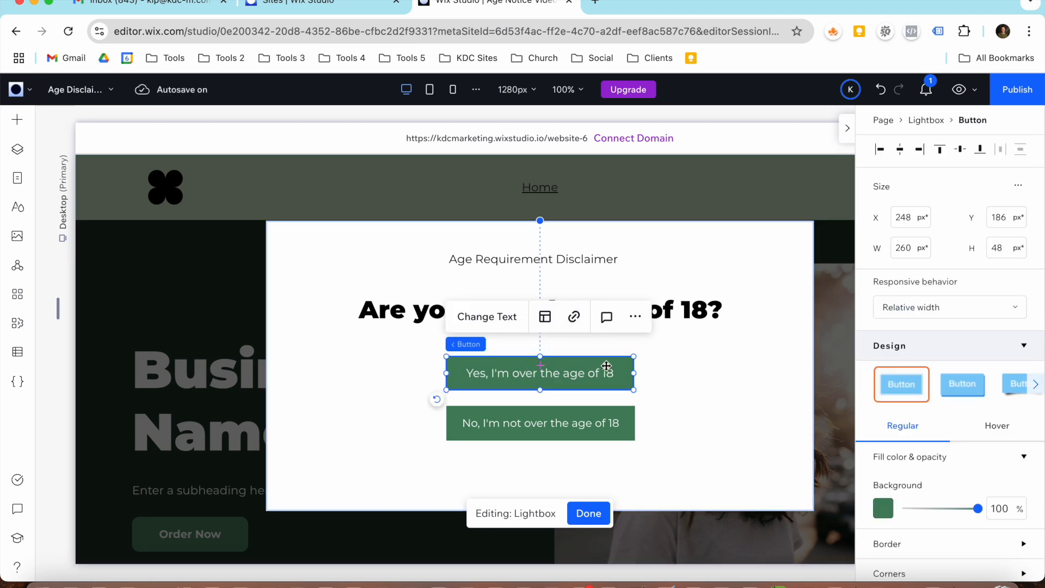
{"action": "left_click", "coordinate": [460, 262]}
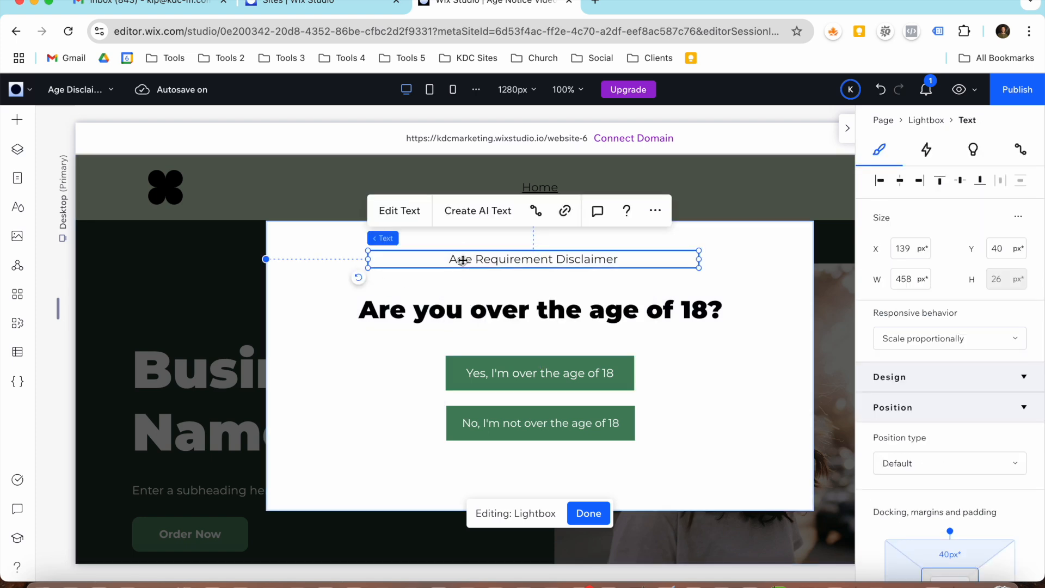
{"action": "left_click", "coordinate": [464, 307], "text": "shift"}
{"action": "left_click", "coordinate": [481, 372], "text": "shift"}
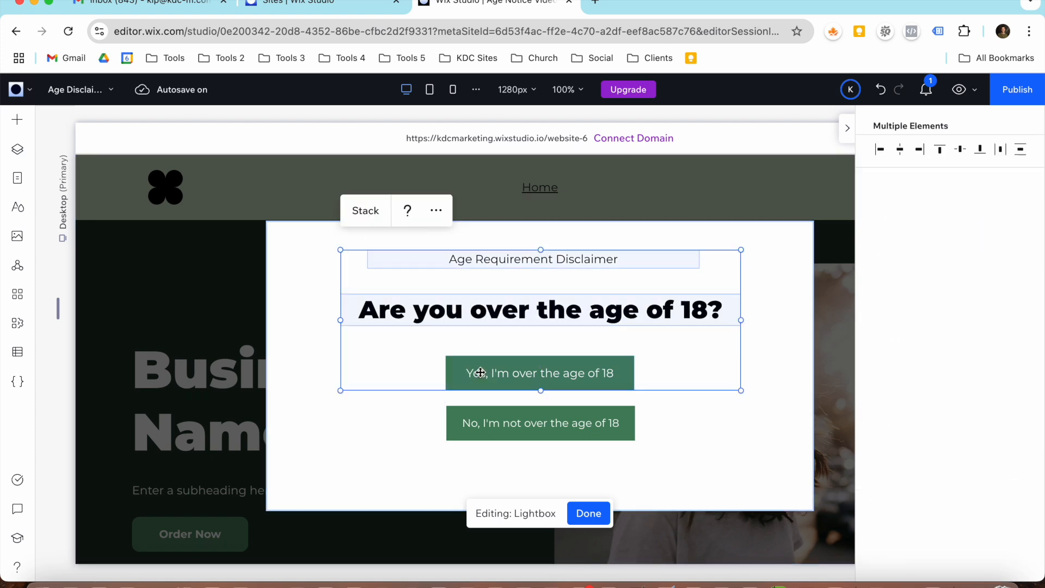
{"action": "left_click", "coordinate": [491, 427], "text": "shift"}
{"action": "left_click", "coordinate": [366, 210]}
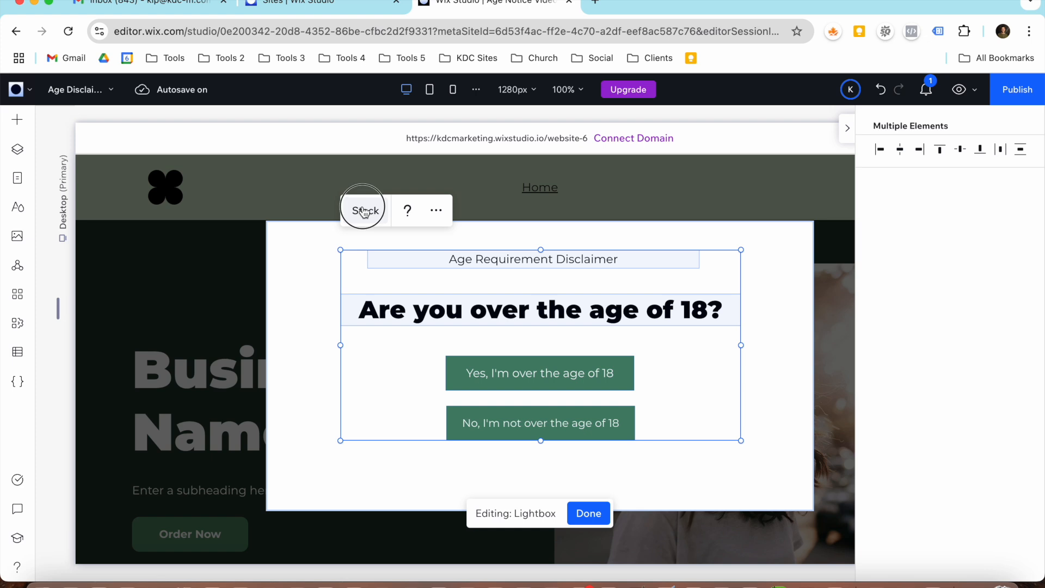
Center-align the items in the stack and set their item spacing to 24 px.
{"action": "scroll", "coordinate": [923, 496], "scroll_direction": "down", "scroll_amount": 10}
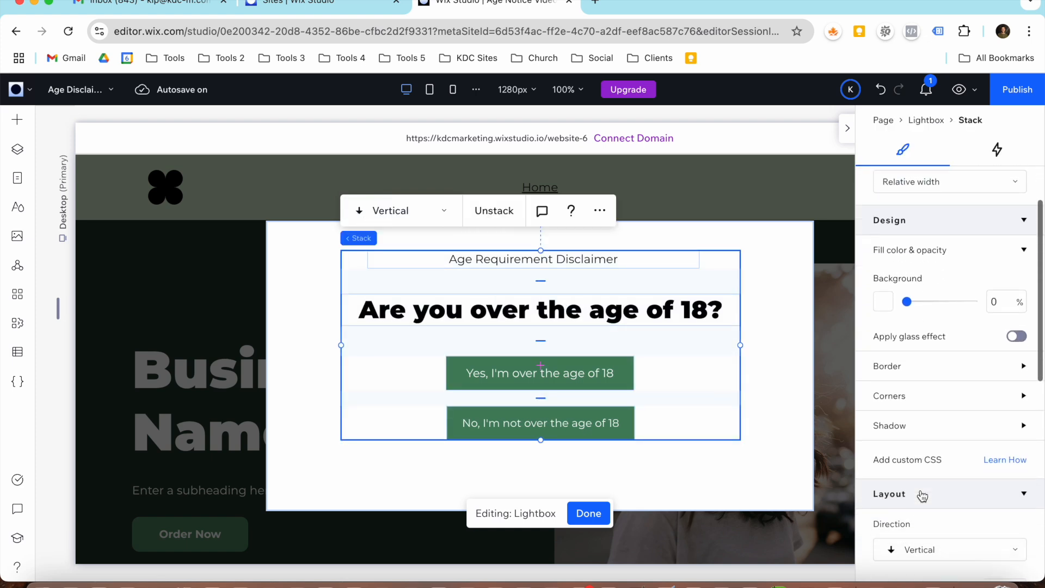
{"action": "left_click", "coordinate": [919, 440]}
{"action": "left_click", "coordinate": [1003, 383]}
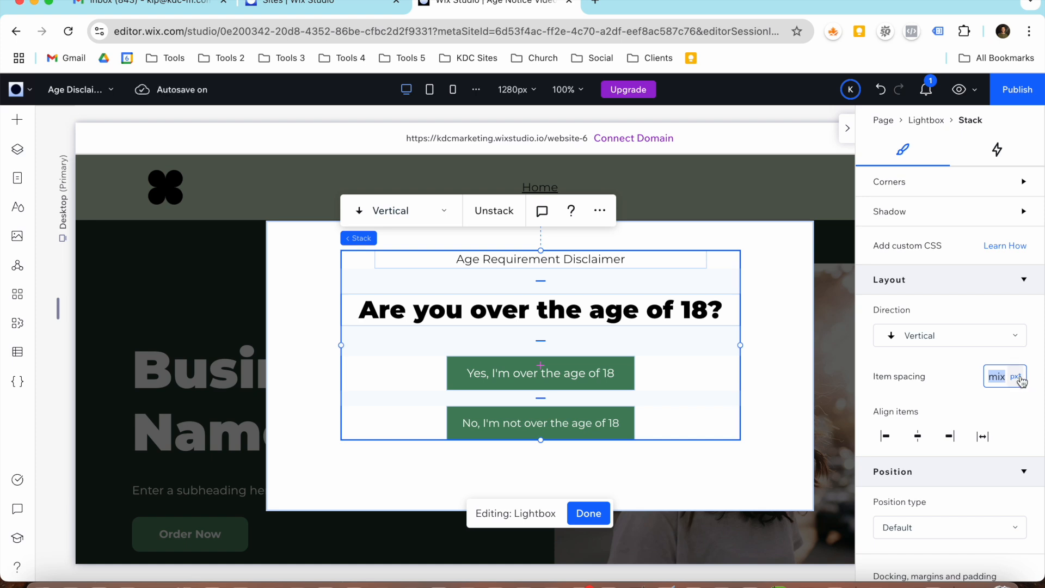
{"action": "type", "text": "24"}
{"action": "left_click", "coordinate": [1022, 374]}
{"action": "left_click", "coordinate": [974, 286]}
{"action": "left_click_drag", "start_coordinate": [987, 376], "coordinate": [995, 376]}
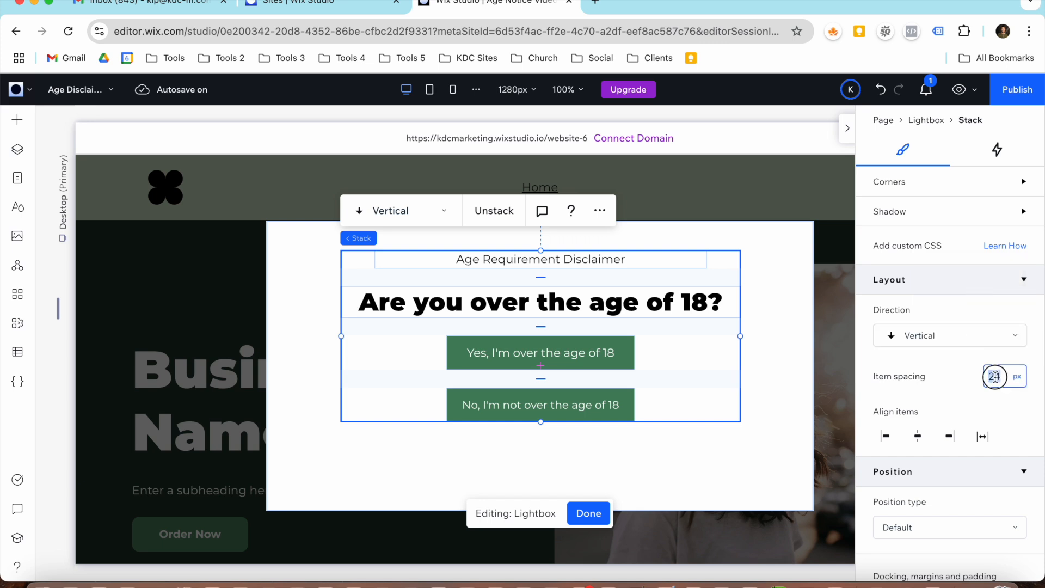
Center the stack horizontally and vertically within the lightbox using its docking settings.
{"action": "left_click", "coordinate": [762, 424]}
{"action": "left_click", "coordinate": [710, 383]}
{"action": "scroll", "coordinate": [923, 503], "scroll_direction": "down", "scroll_amount": 5}
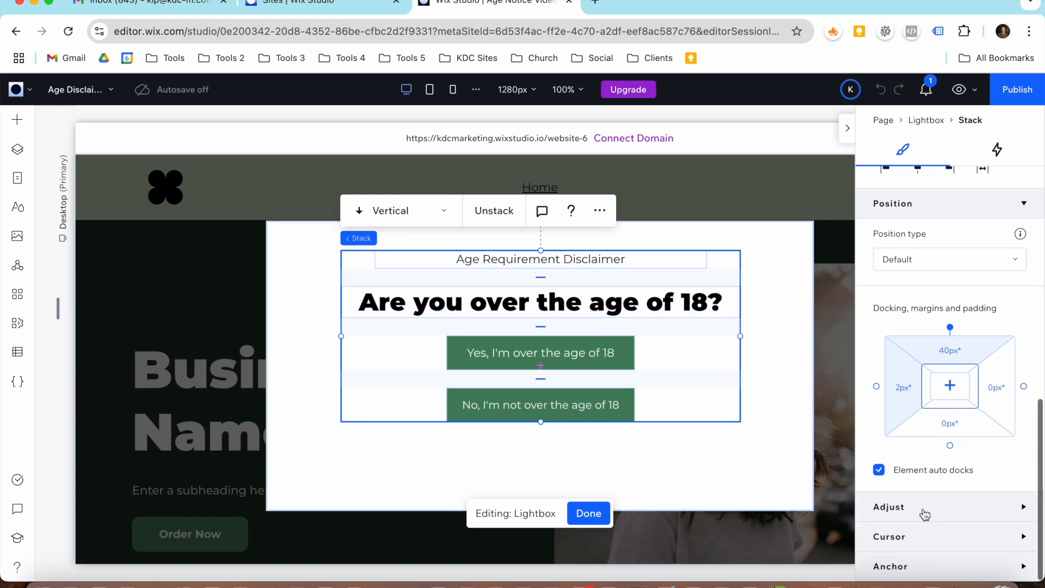
{"action": "left_click", "coordinate": [954, 397]}
{"action": "scroll", "coordinate": [1038, 419], "scroll_direction": "up", "scroll_amount": 5}
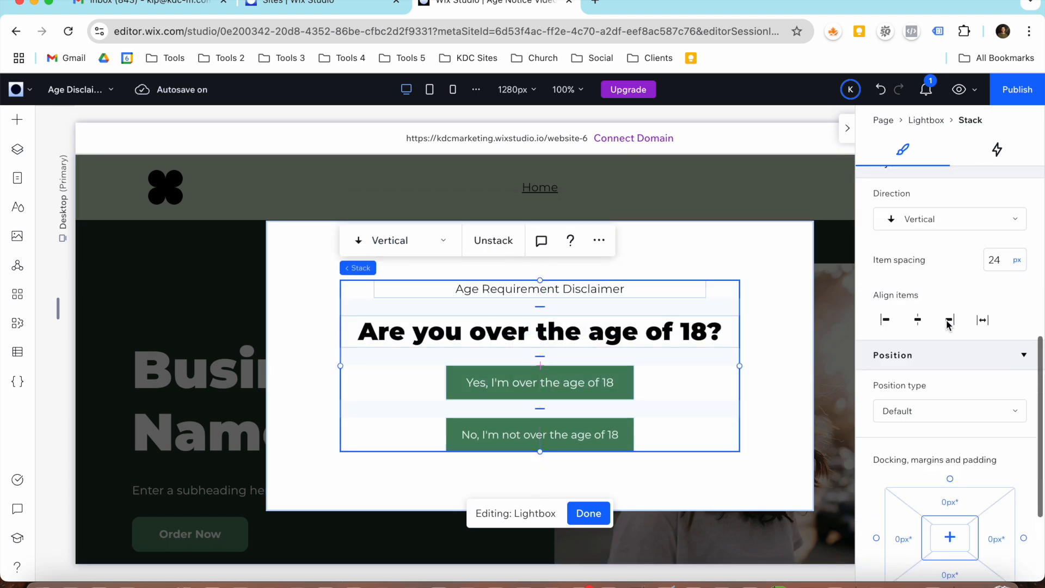
Reduce the item spacing of the stack in the lightbox to 16 px.
{"action": "left_click", "coordinate": [1003, 455]}
{"action": "type", "text": "1"}
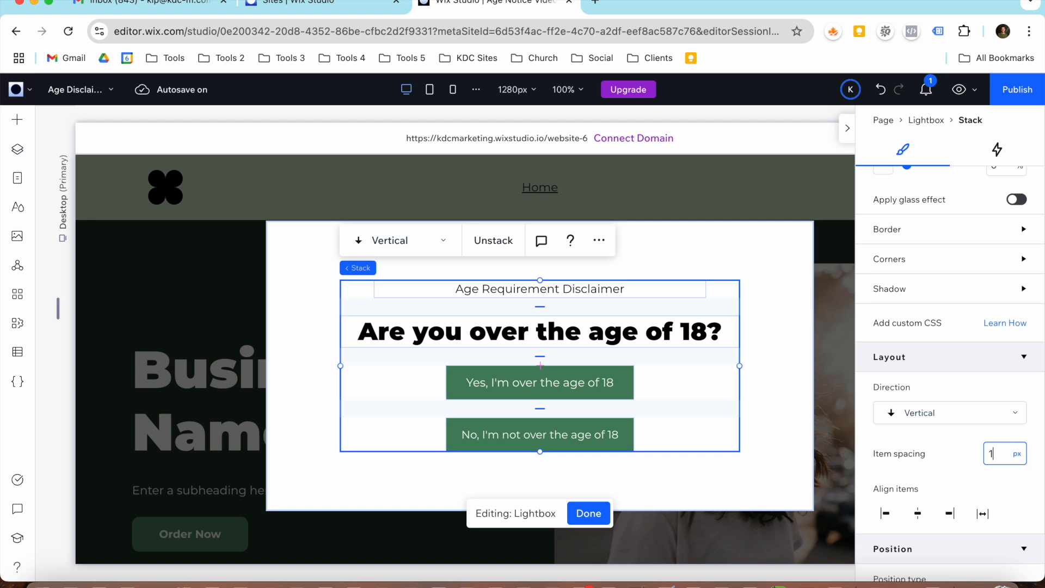
{"action": "type", "text": "6"}
{"action": "scroll", "coordinate": [968, 521], "scroll_direction": "down", "scroll_amount": 6}
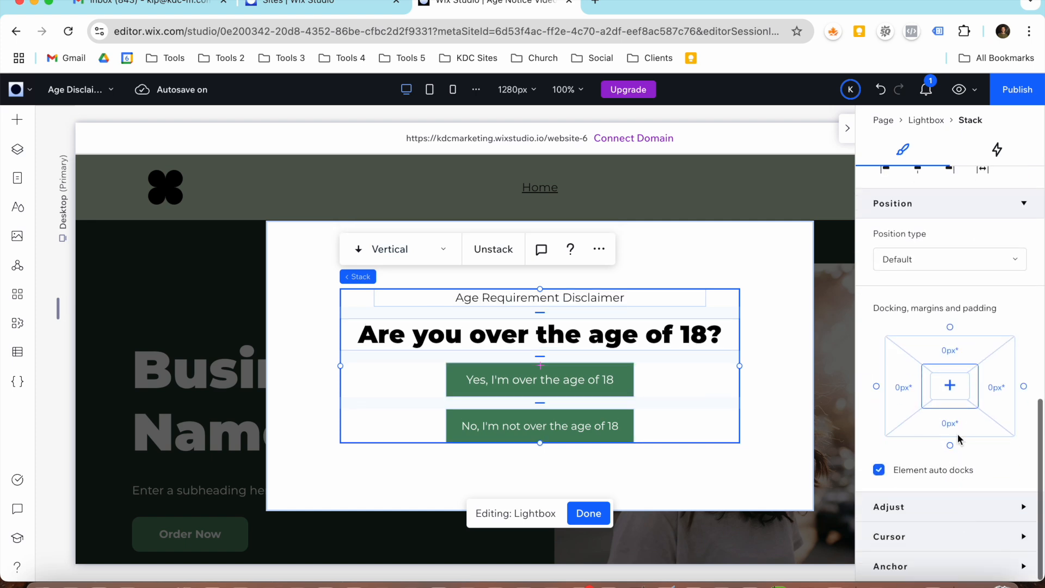
{"action": "left_click", "coordinate": [710, 274]}
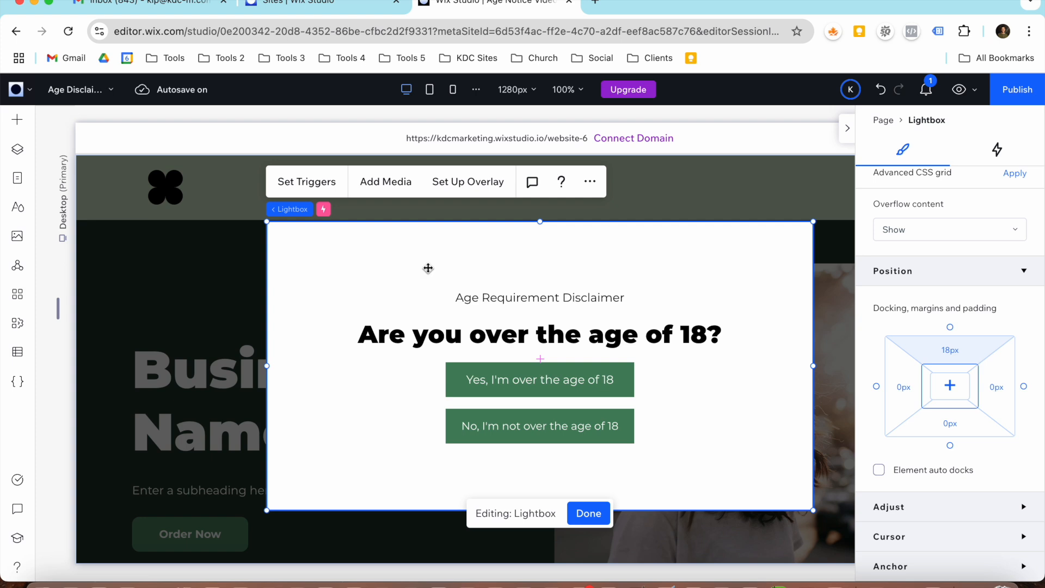
{"action": "left_click", "coordinate": [511, 428]}
{"action": "left_click", "coordinate": [510, 428]}
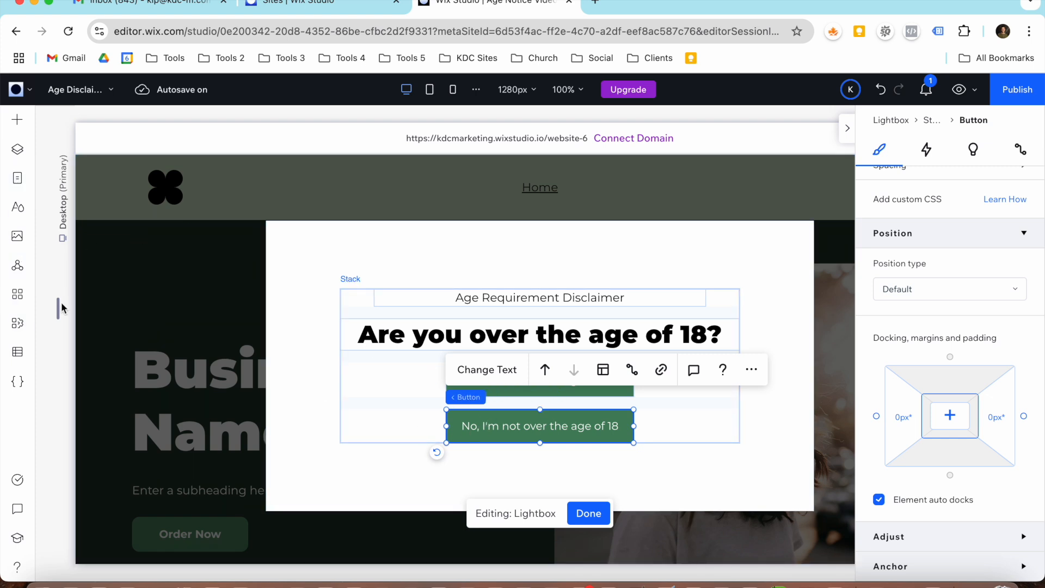
{"action": "left_click", "coordinate": [328, 401]}
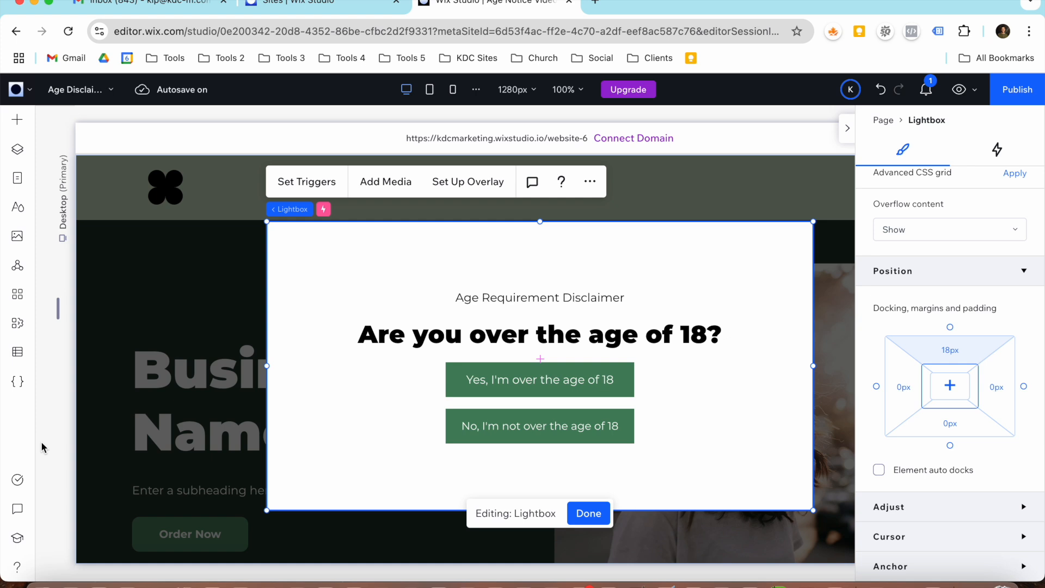
Enable coding for the site and show the Age Disclaimer lightbox's code below the canvas.
{"action": "left_click", "coordinate": [16, 384]}
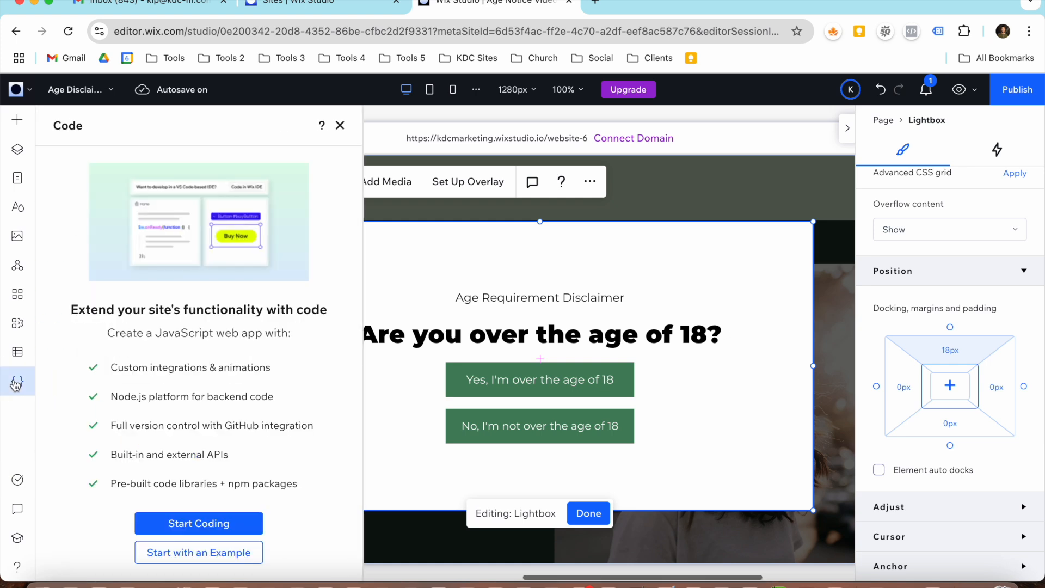
{"action": "left_click", "coordinate": [157, 521]}
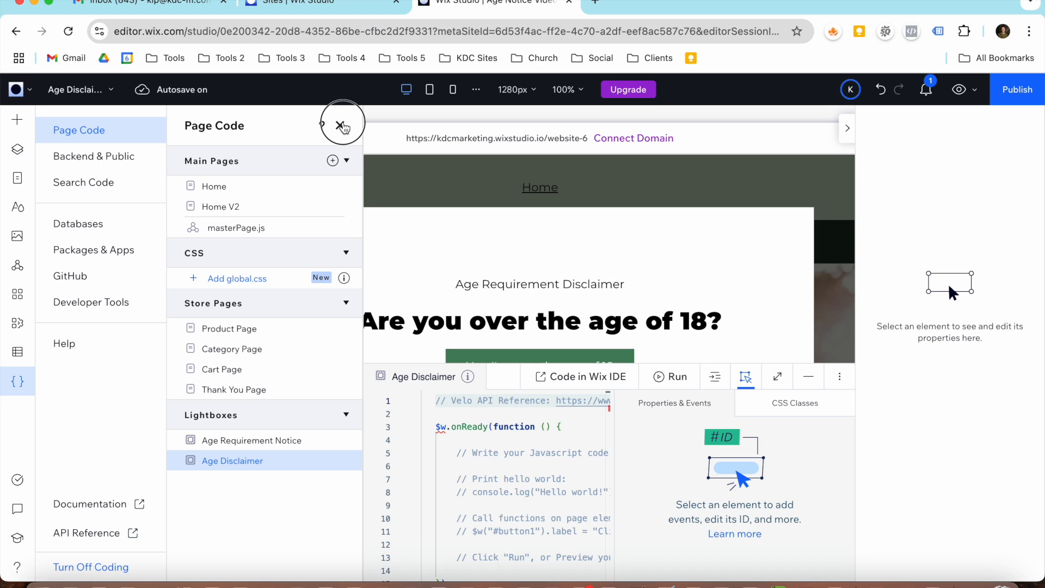
{"action": "left_click", "coordinate": [341, 126]}
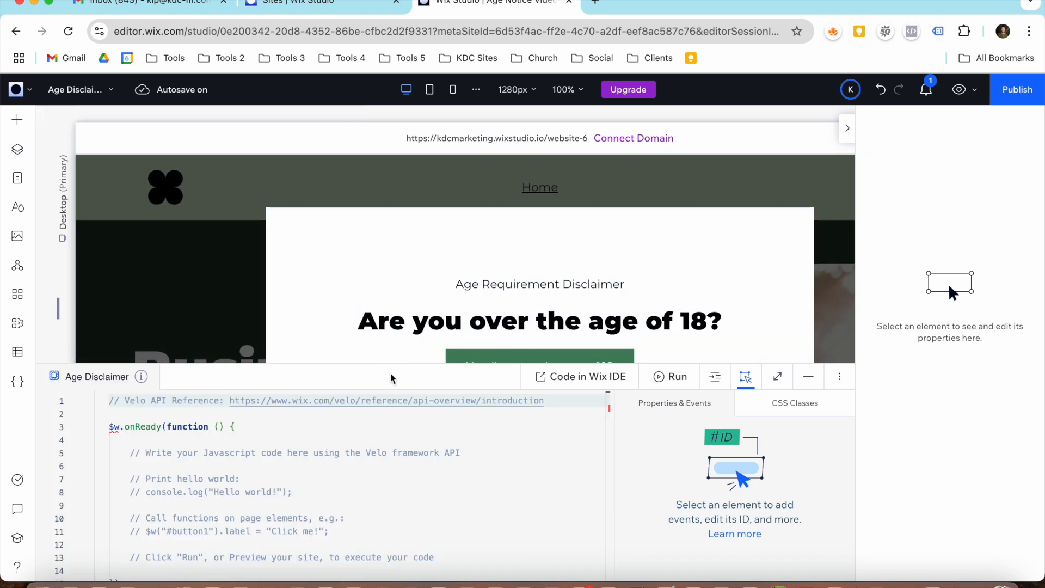
{"action": "left_click", "coordinate": [391, 366]}
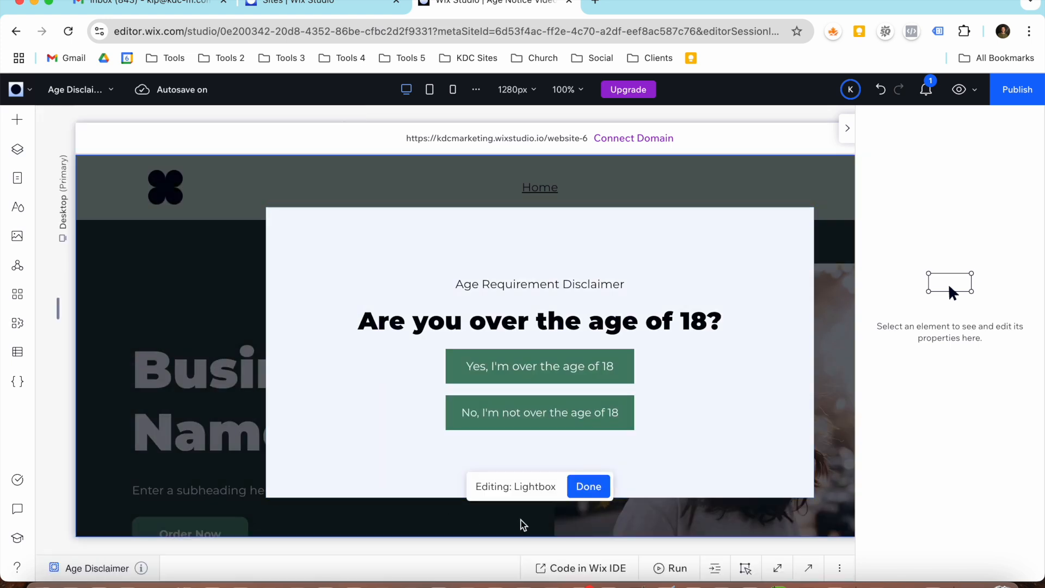
{"action": "left_click_drag", "start_coordinate": [488, 554], "coordinate": [496, 404]}
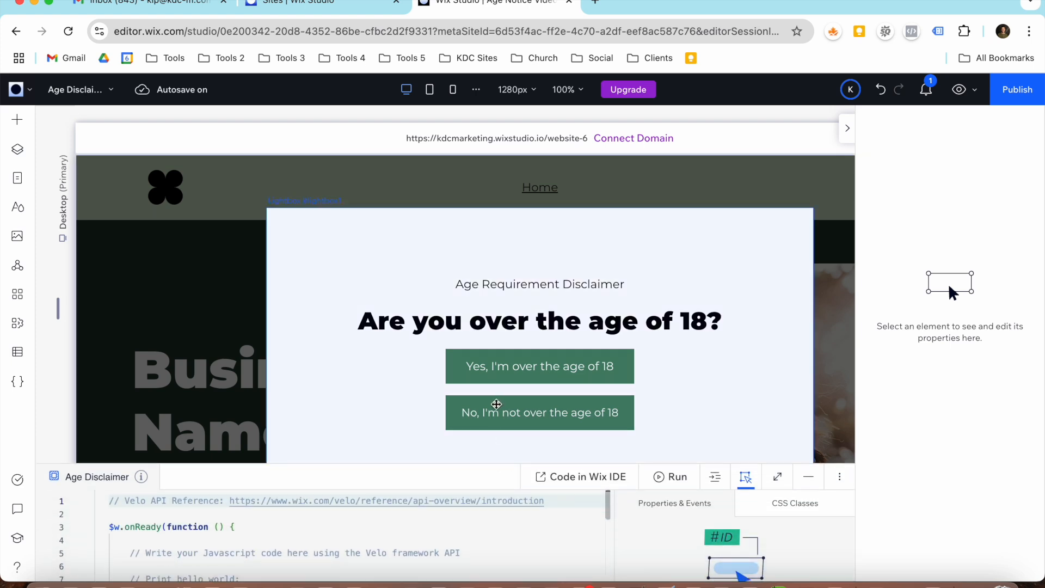
Select the "No, I'm not over the age of 18" button and enlarge the code area to show its properties and events.
{"action": "left_click", "coordinate": [495, 408]}
{"action": "left_click", "coordinate": [490, 411]}
{"action": "left_click", "coordinate": [486, 413]}
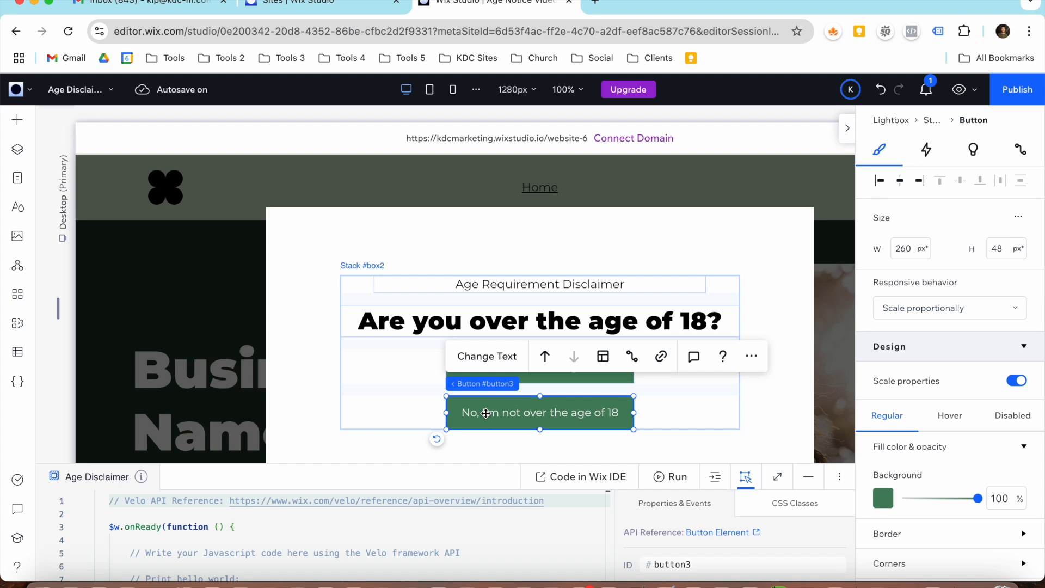
{"action": "scroll", "coordinate": [665, 516], "scroll_direction": "down", "scroll_amount": 1}
{"action": "scroll", "coordinate": [666, 510], "scroll_direction": "up", "scroll_amount": 1}
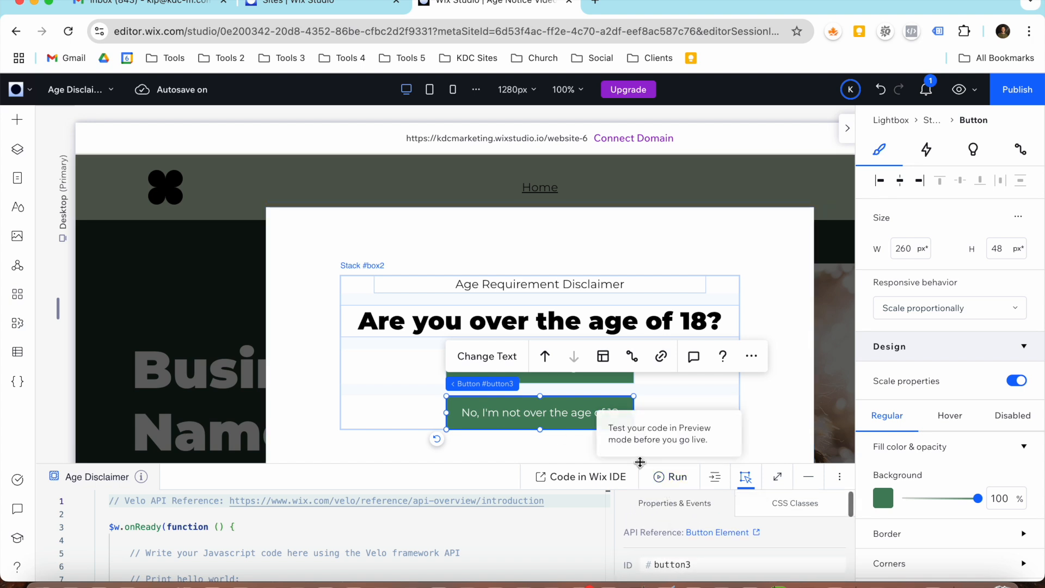
{"action": "left_click_drag", "start_coordinate": [639, 462], "coordinate": [654, 287]}
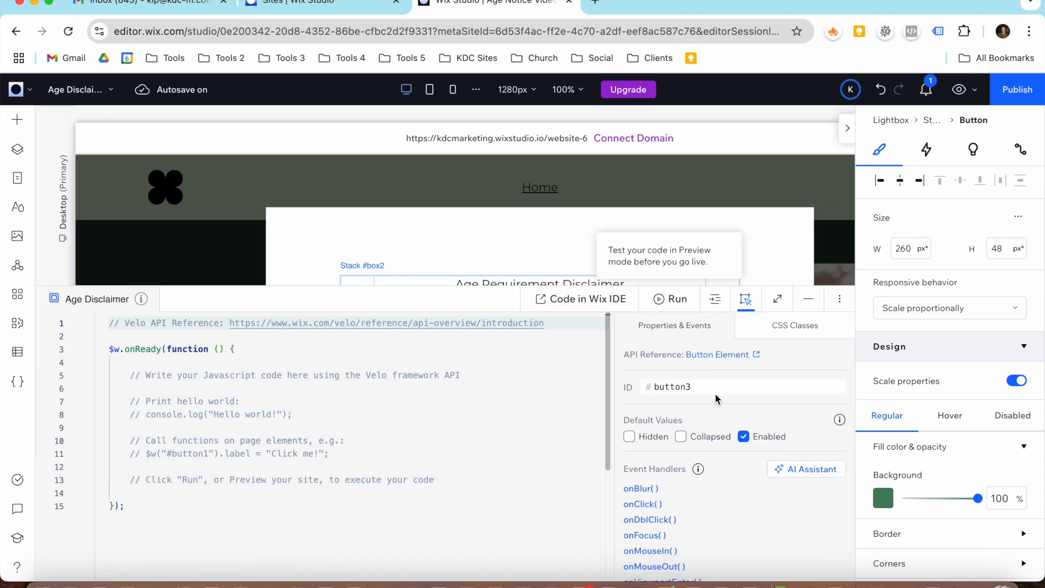
Start the AI code assistant for the No button and set the triggering action to On click.
{"action": "left_click", "coordinate": [784, 471]}
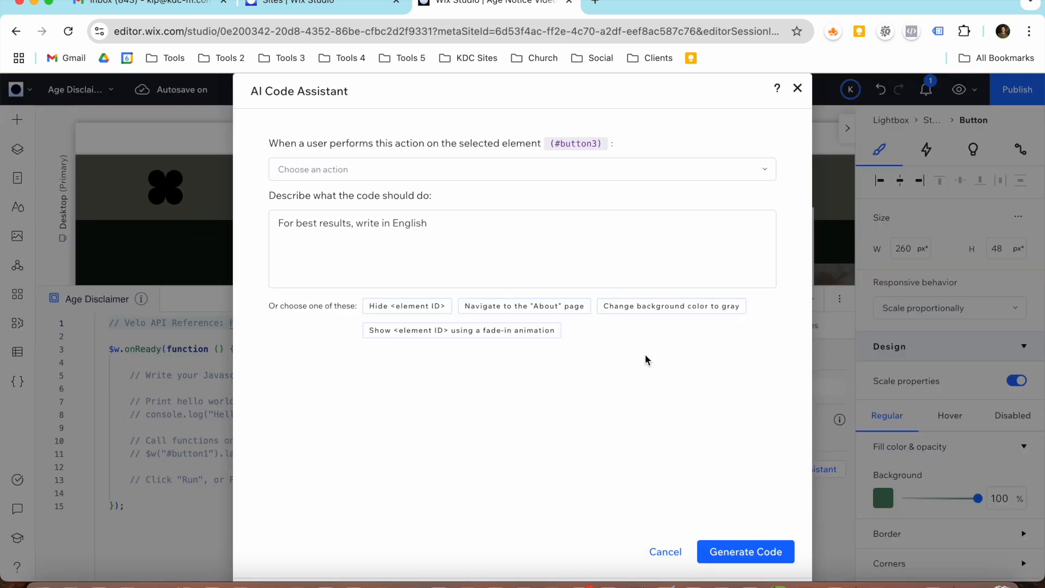
{"action": "left_click", "coordinate": [377, 173]}
{"action": "left_click", "coordinate": [367, 221]}
{"action": "left_click", "coordinate": [466, 175]}
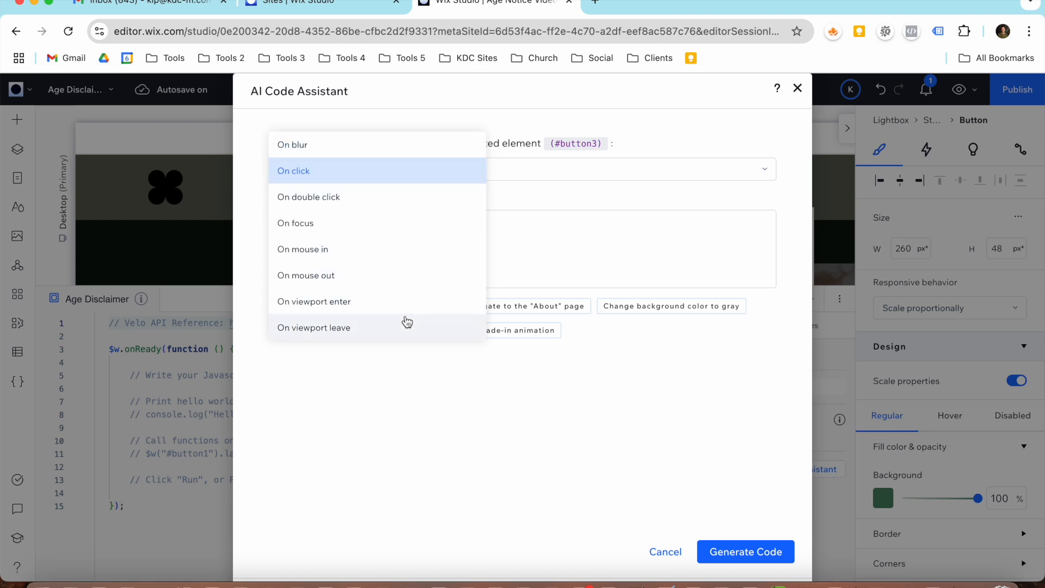
{"action": "left_click", "coordinate": [333, 181]}
{"action": "left_click", "coordinate": [354, 235]}
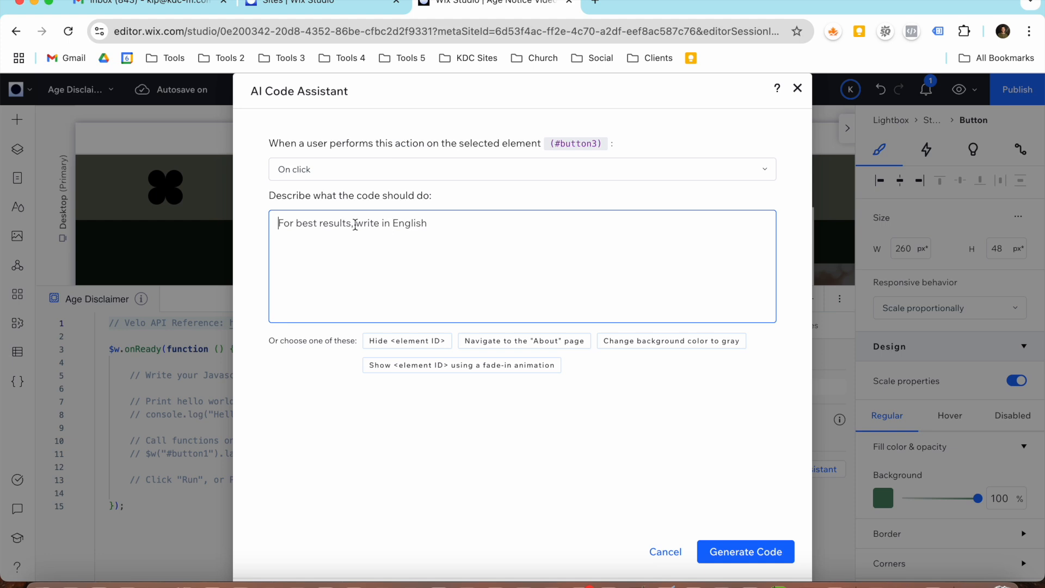
Describe the code as: I want an error message to show that says "Sorry, you are not old enough to view this content.".
{"action": "type", "text": "I"}
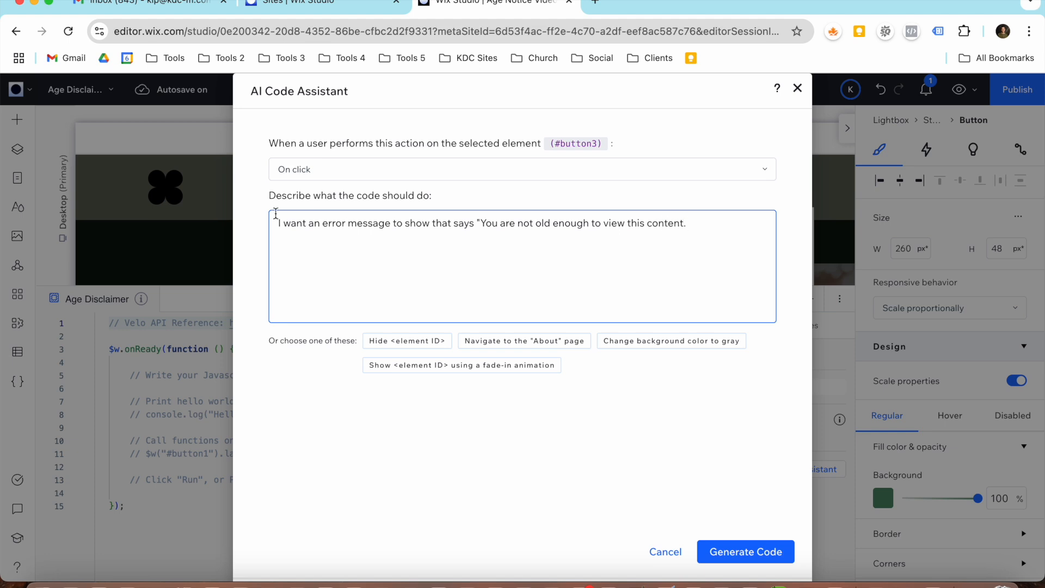
{"action": "left_click", "coordinate": [477, 224]}
{"action": "type", "text": "Sorry,"}
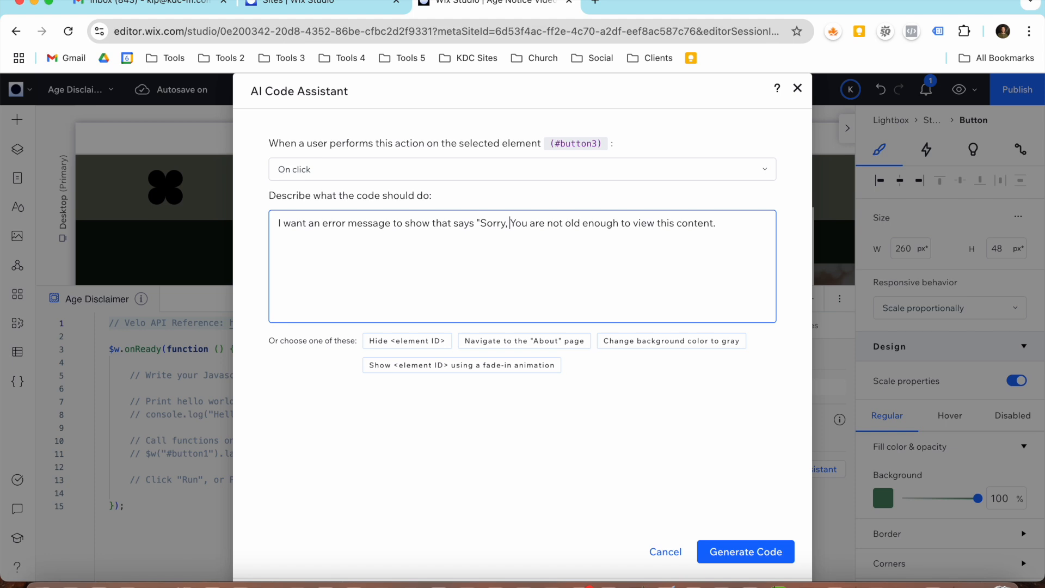
{"action": "key", "text": "BackSpace"}
{"action": "type", "text": "y"}
{"action": "left_click", "coordinate": [714, 233]}
{"action": "key", "text": "BackSpace"}
{"action": "key", "text": "super+a"}
{"action": "left_click", "coordinate": [477, 439]}
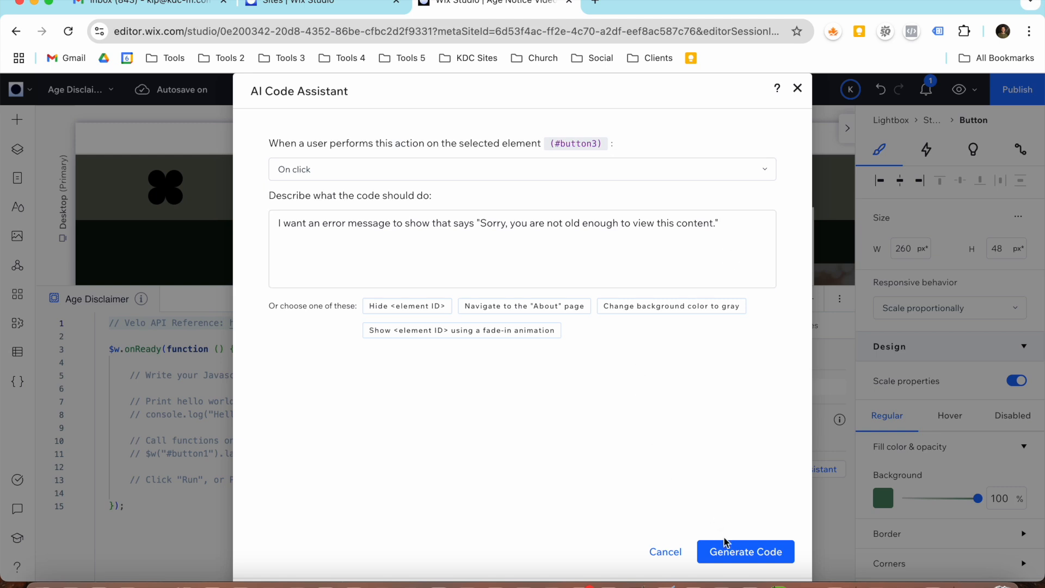
Generate the error message code, check the element ID it requires, and insert it into the lightbox's code.
{"action": "left_click", "coordinate": [734, 558]}
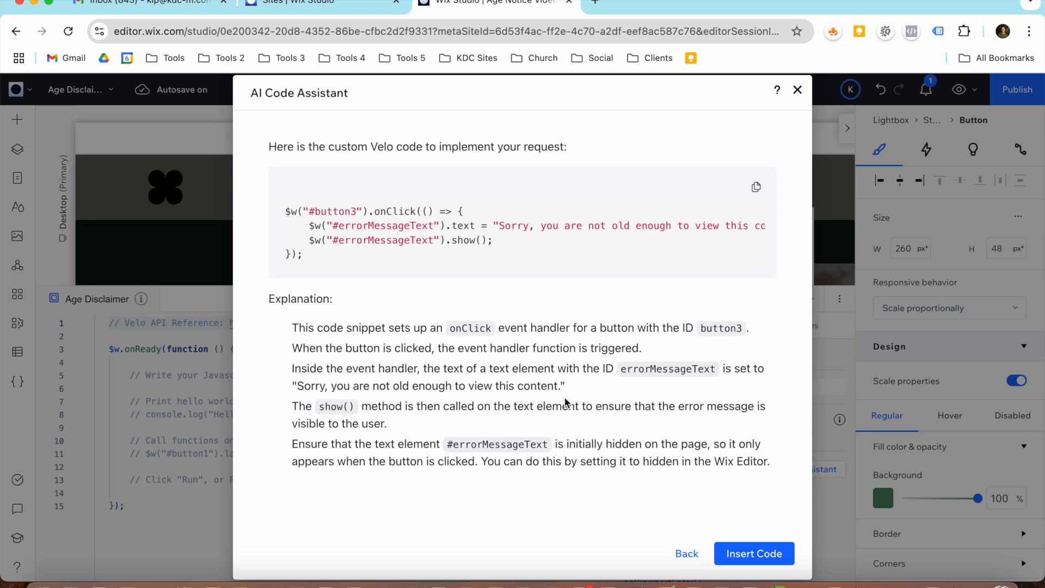
{"action": "left_click_drag", "start_coordinate": [623, 370], "coordinate": [717, 377]}
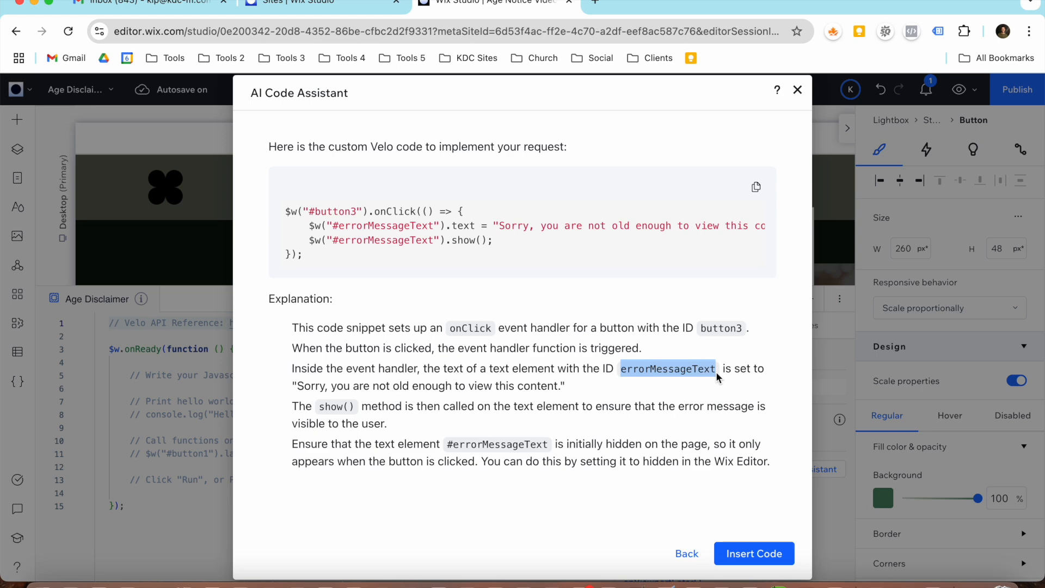
{"action": "left_click", "coordinate": [754, 561]}
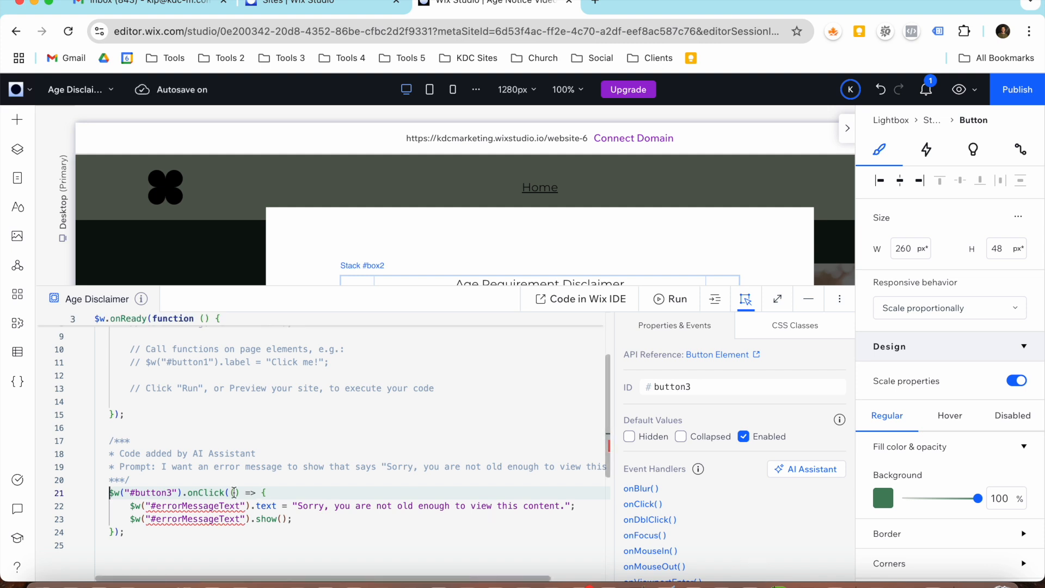
Copy the ID errorMessageText from the inserted code and minimize the code area to uncover the lightbox.
{"action": "mouse_move", "coordinate": [185, 507]}
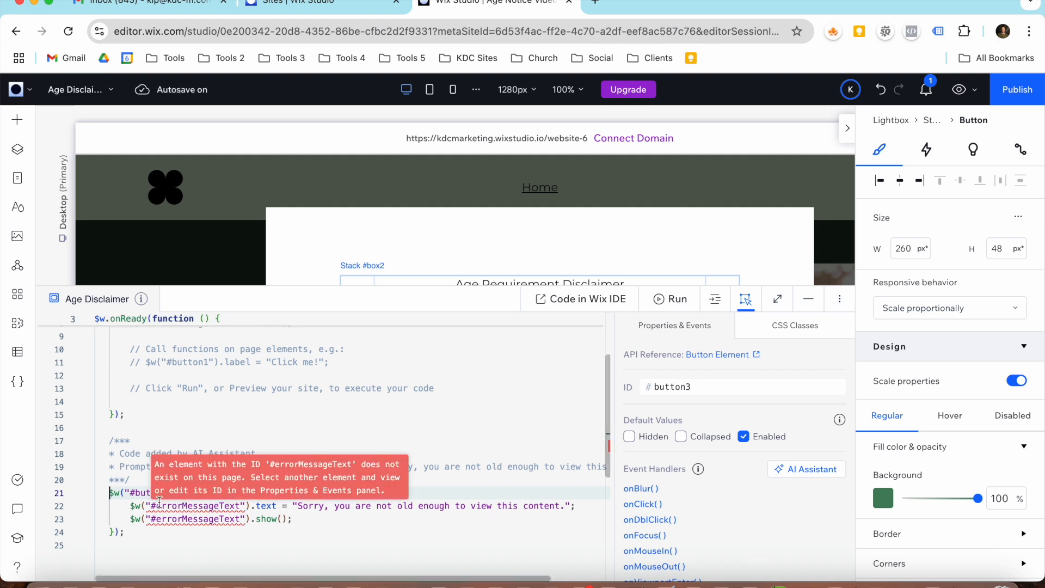
{"action": "left_click_drag", "start_coordinate": [155, 505], "coordinate": [240, 505]}
{"action": "key", "text": "super+c"}
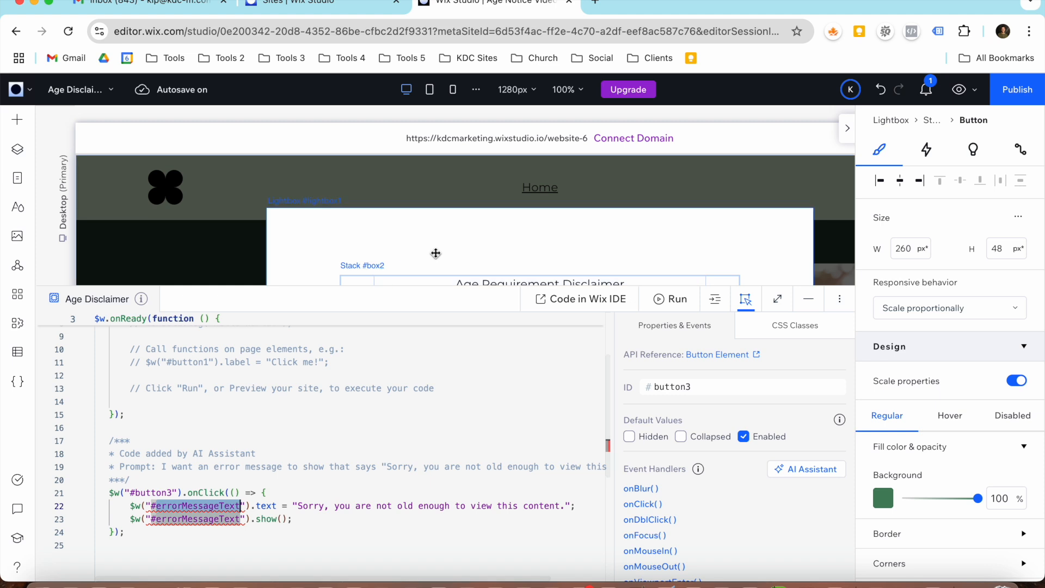
{"action": "left_click", "coordinate": [428, 245]}
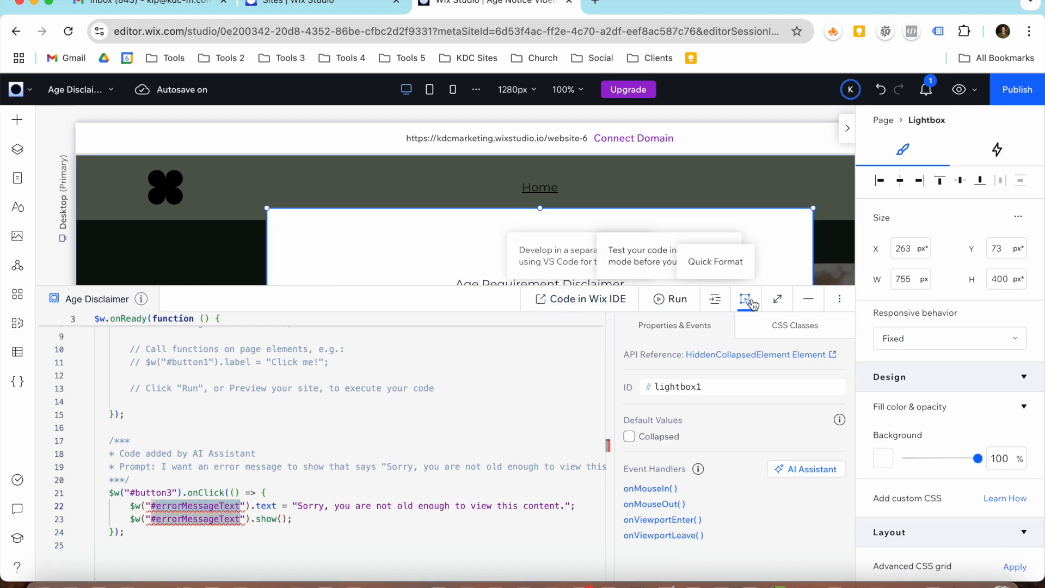
{"action": "left_click", "coordinate": [809, 299]}
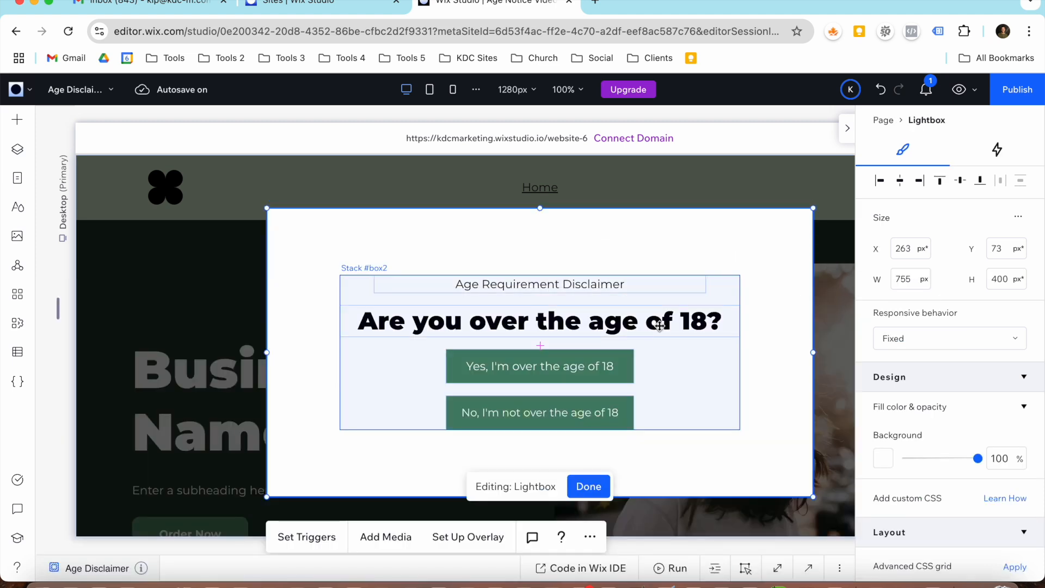
{"action": "left_click", "coordinate": [16, 122]}
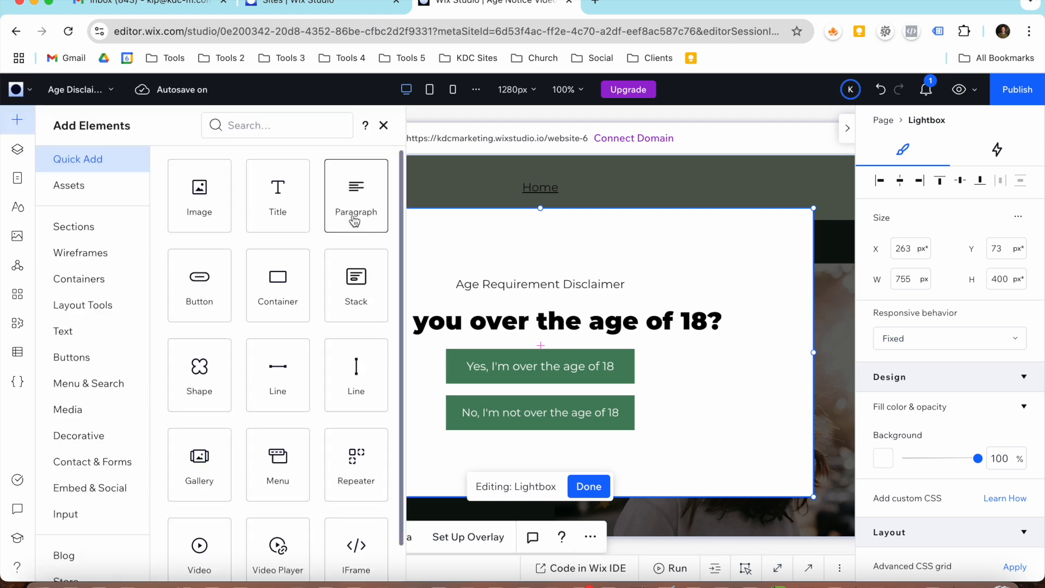
{"action": "left_click", "coordinate": [477, 284]}
{"action": "left_click", "coordinate": [478, 284]}
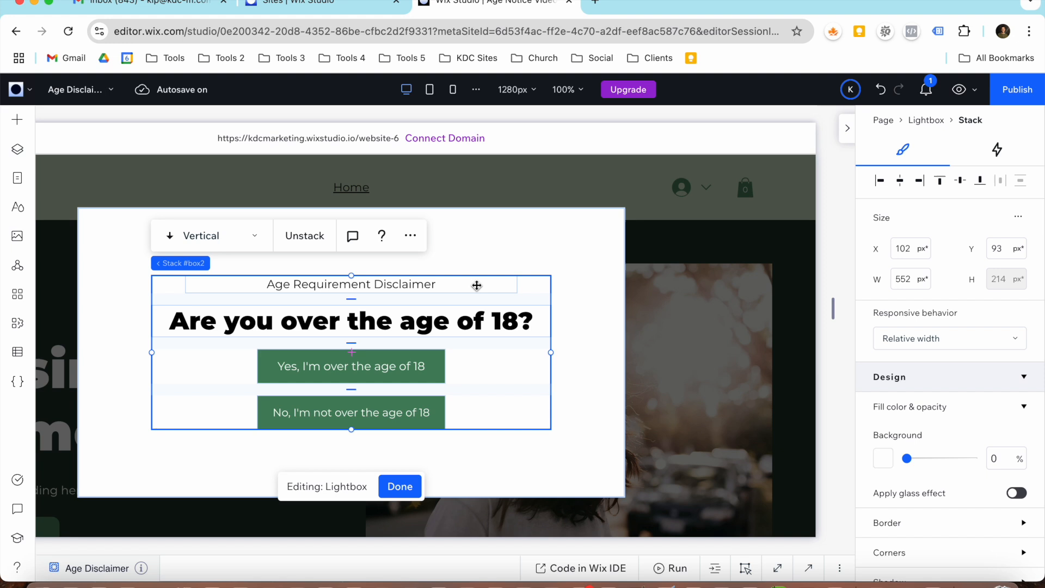
Duplicate the "Age Requirement Disclaimer" text and move the copy to the end of the stack, below the No button.
{"action": "left_click", "coordinate": [471, 284]}
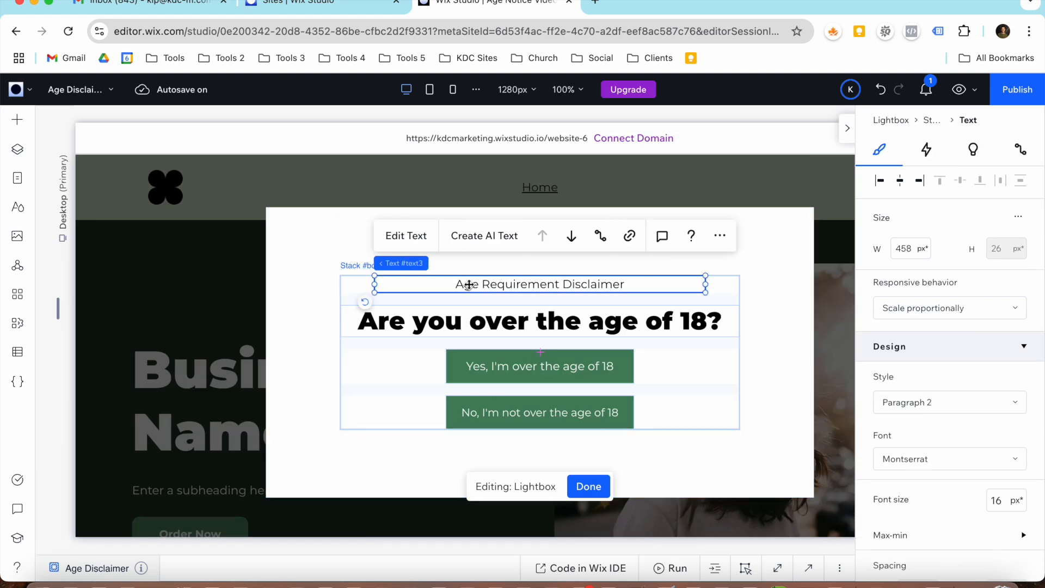
{"action": "key", "text": "super+d"}
{"action": "left_click", "coordinate": [571, 252]}
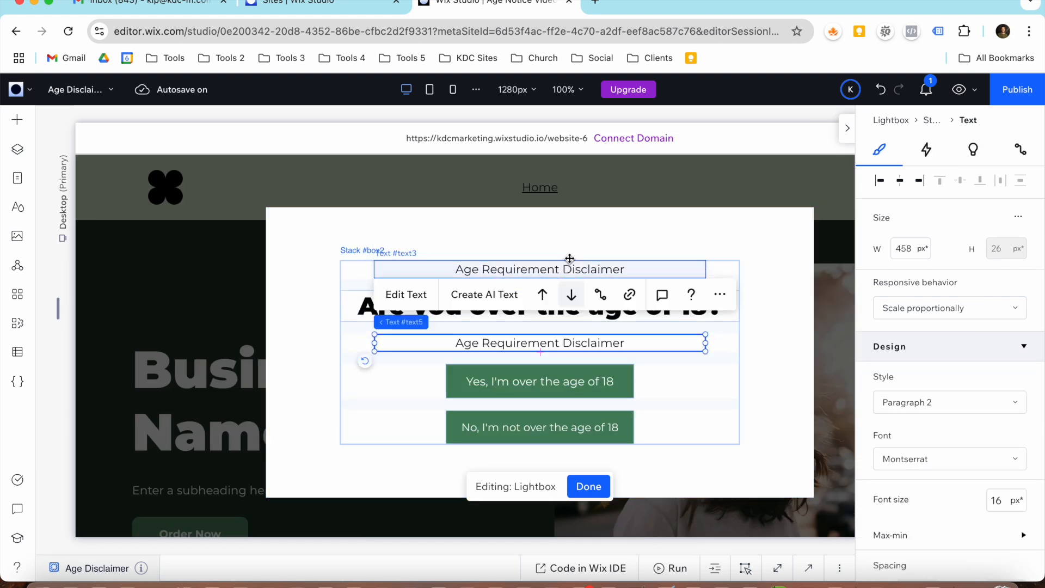
{"action": "left_click", "coordinate": [571, 294]}
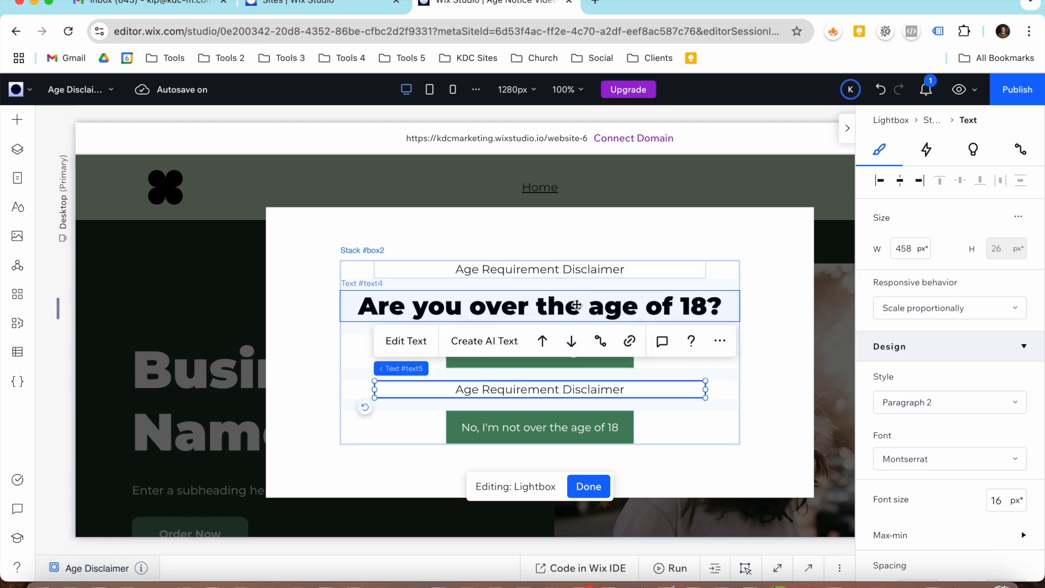
{"action": "left_click", "coordinate": [574, 342]}
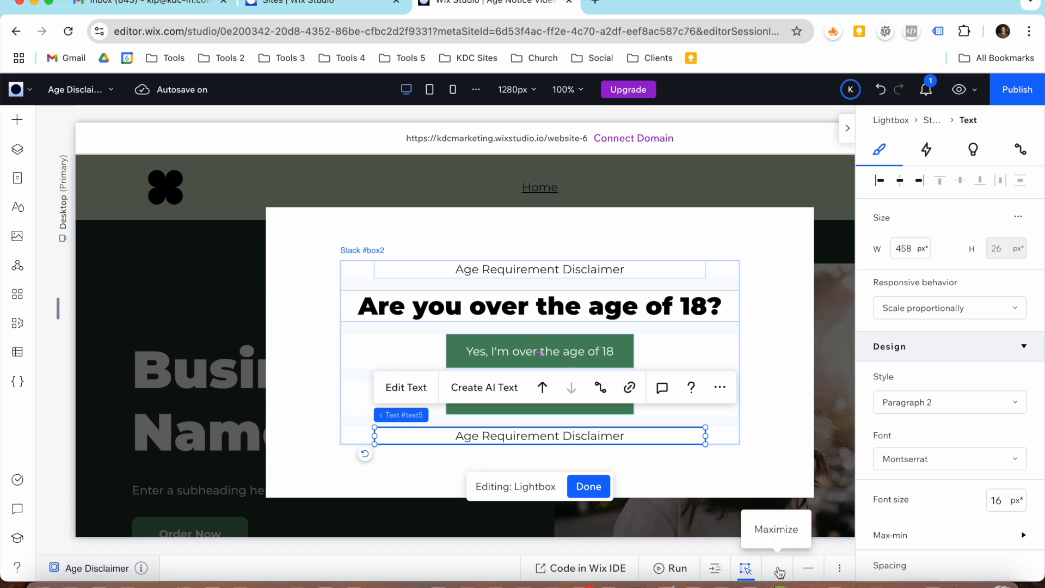
Set the ID of the duplicated text below the No button to errorMessageText and make it hidden by default.
{"action": "left_click", "coordinate": [780, 571]}
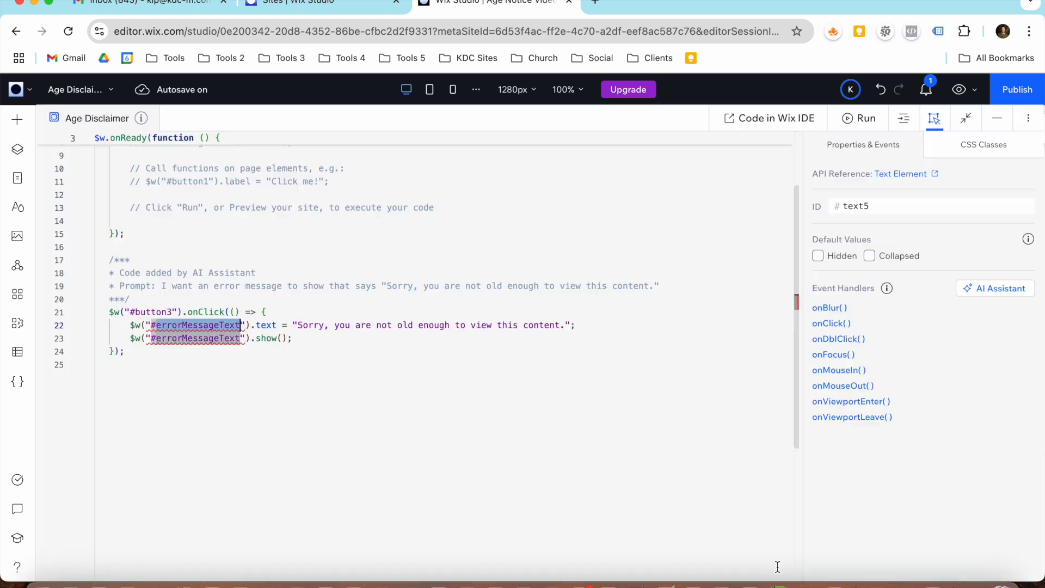
{"action": "left_click", "coordinate": [996, 119]}
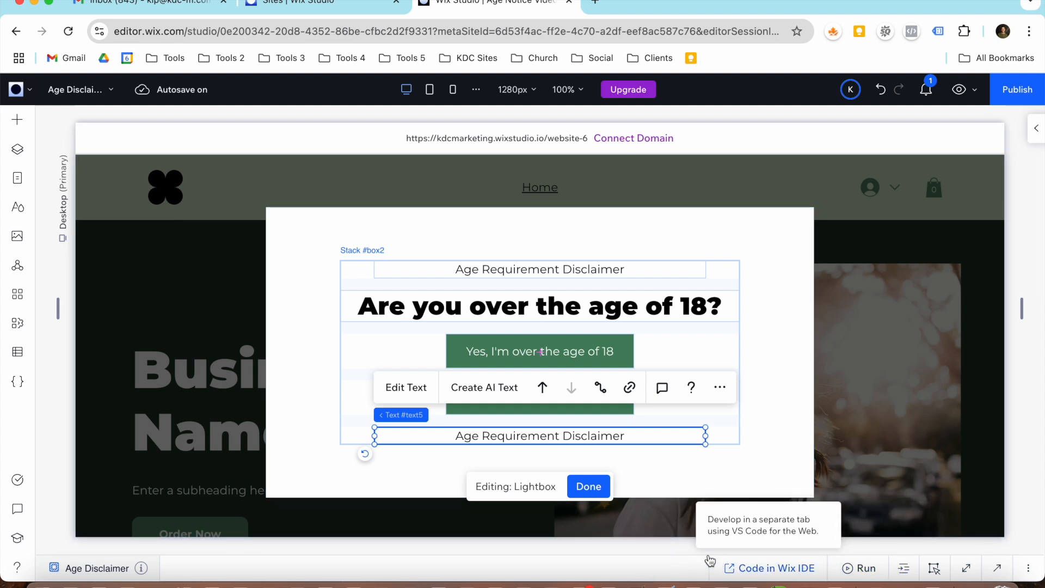
{"action": "left_click_drag", "start_coordinate": [701, 554], "coordinate": [712, 286]}
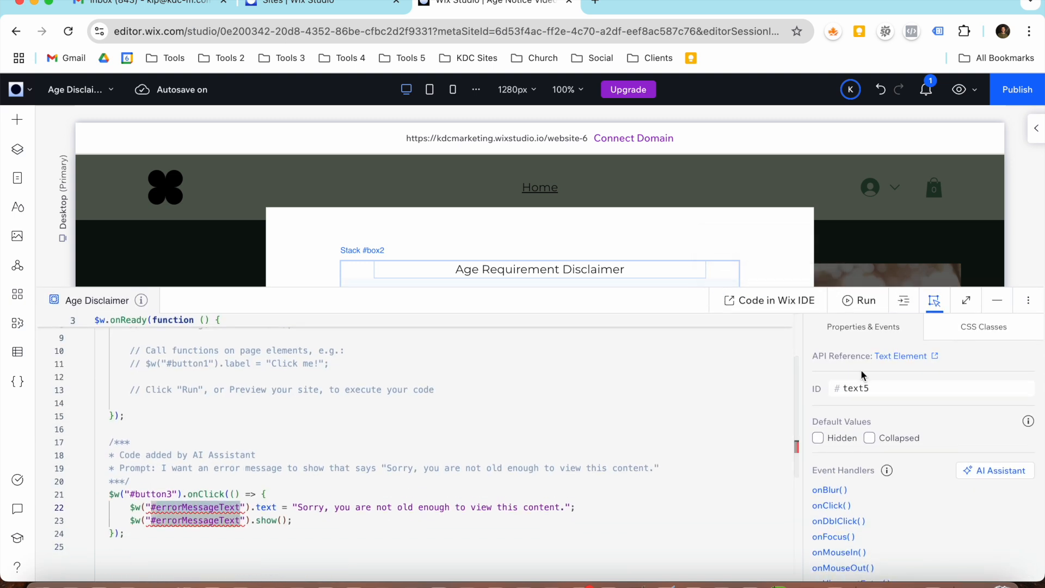
{"action": "double_click", "coordinate": [874, 388]}
{"action": "key", "text": "super+v"}
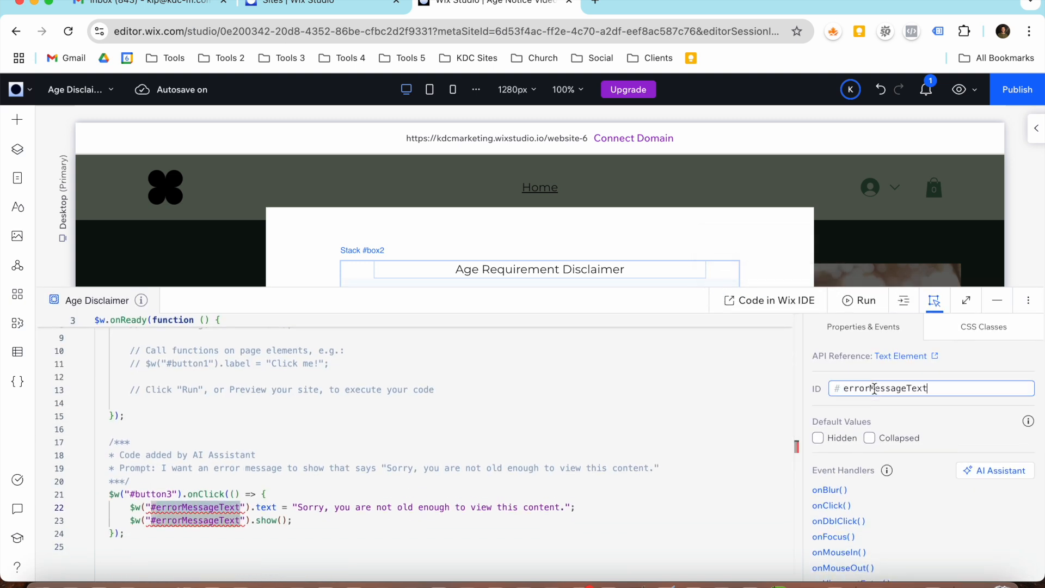
{"action": "key", "text": "Return"}
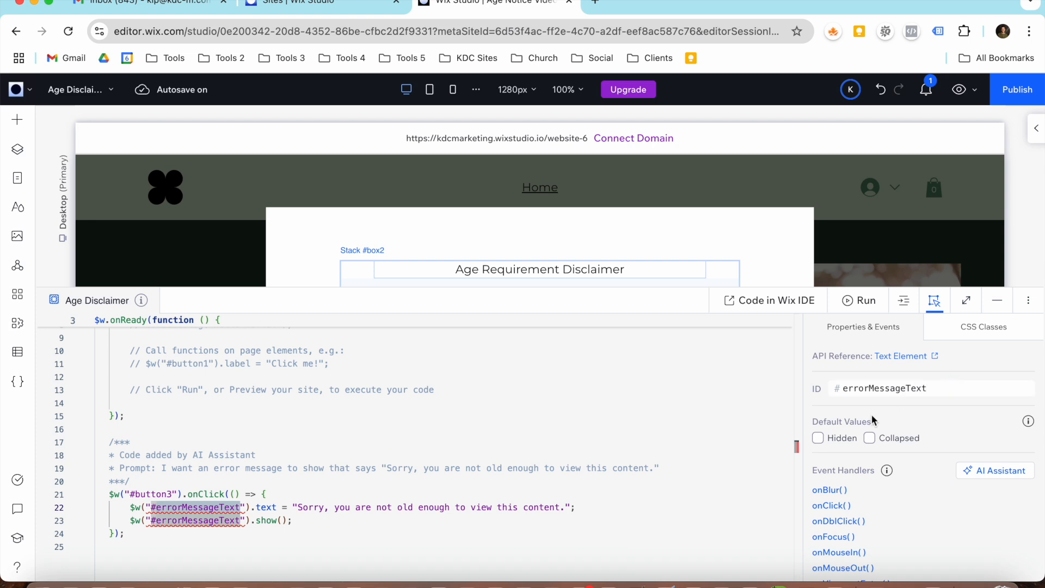
{"action": "left_click", "coordinate": [820, 438]}
{"action": "left_click", "coordinate": [997, 300]}
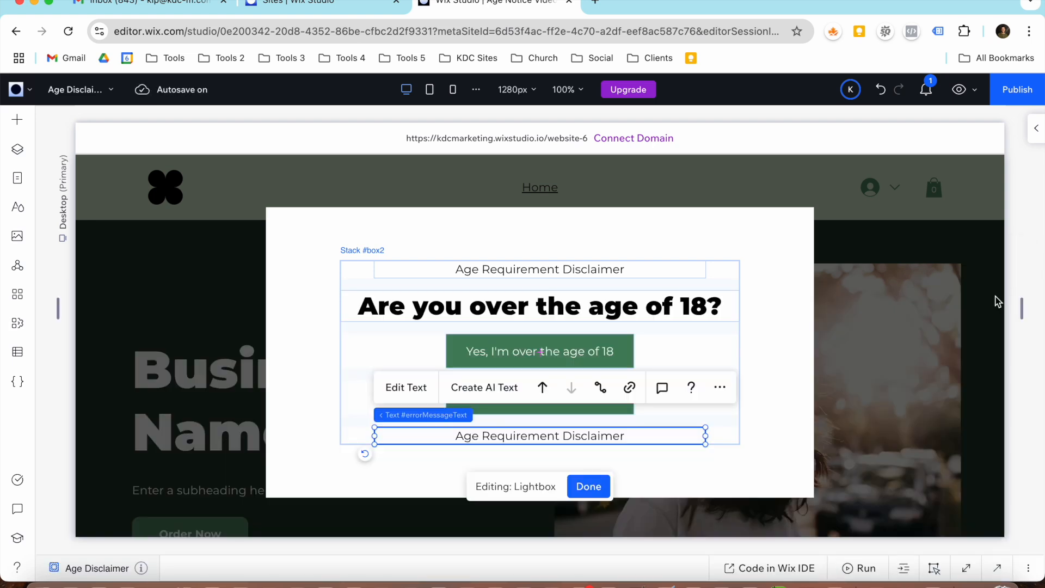
Color the hidden error message text below the No button red with the saved color #E21C21.
{"action": "left_click", "coordinate": [406, 387]}
{"action": "scroll", "coordinate": [894, 459], "scroll_direction": "down", "scroll_amount": 7}
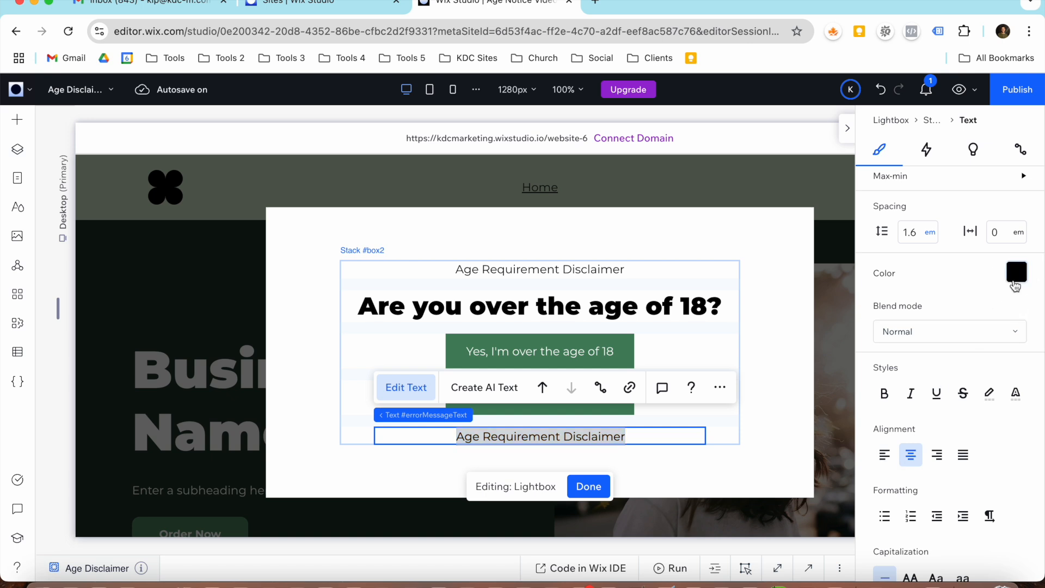
{"action": "left_click", "coordinate": [1016, 272]}
{"action": "left_click", "coordinate": [1022, 280]}
{"action": "left_click", "coordinate": [1023, 282]}
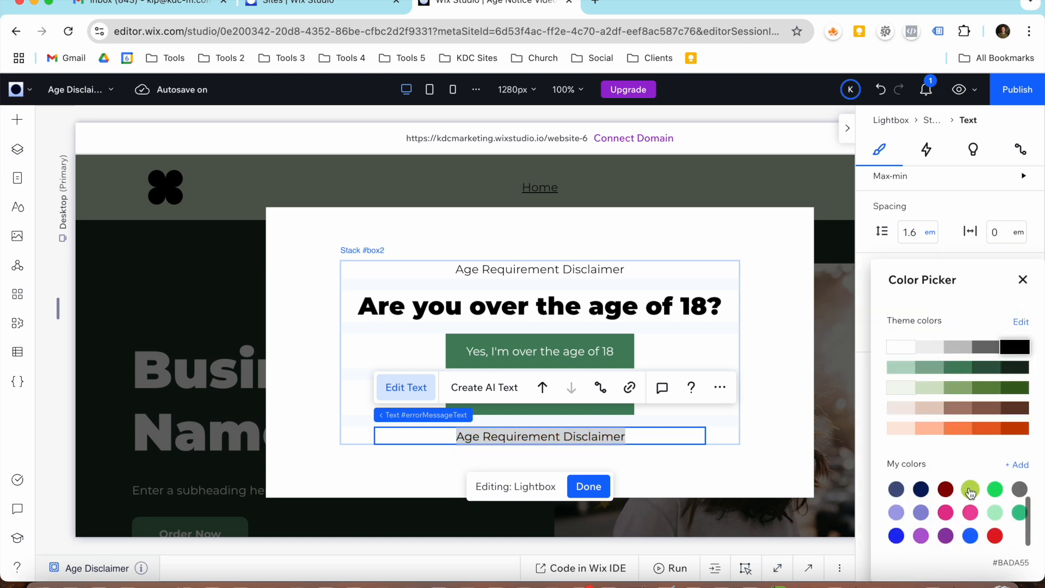
{"action": "left_click", "coordinate": [996, 536]}
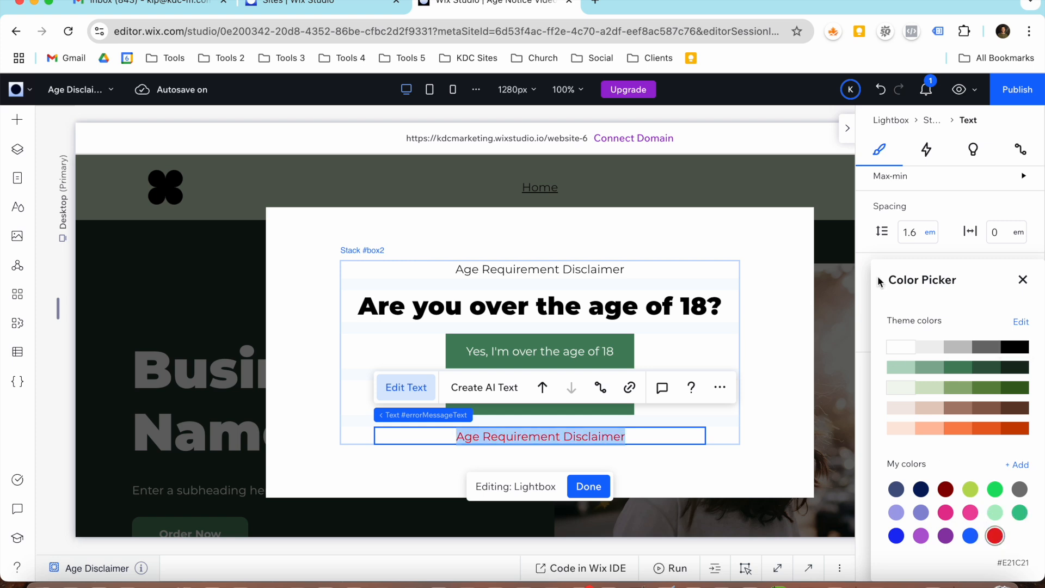
{"action": "left_click", "coordinate": [841, 178]}
{"action": "left_click", "coordinate": [797, 210]}
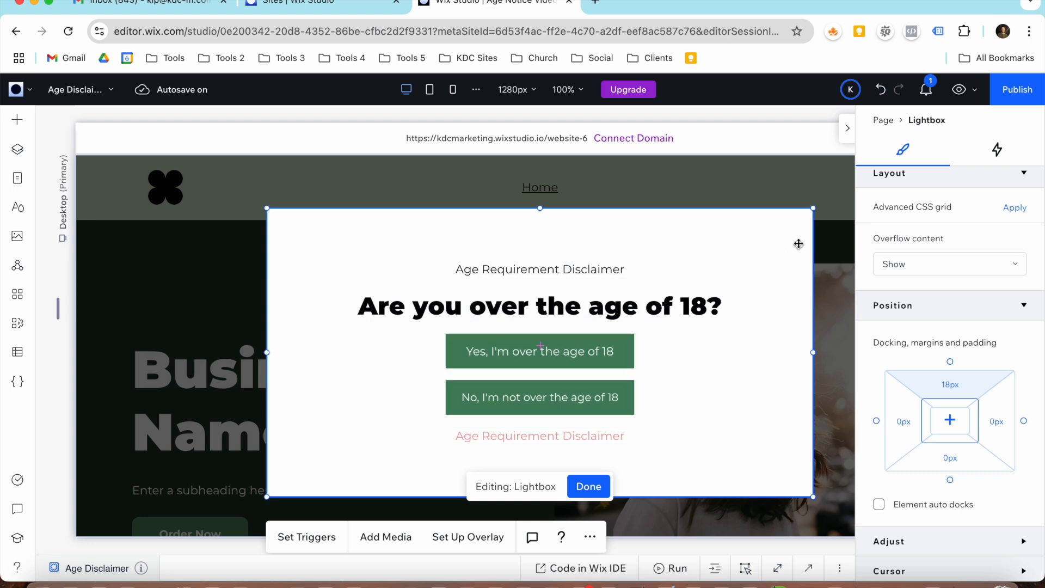
Preview the site, test the lightbox's No button and Yes button, and return to the editor.
{"action": "left_click", "coordinate": [959, 89]}
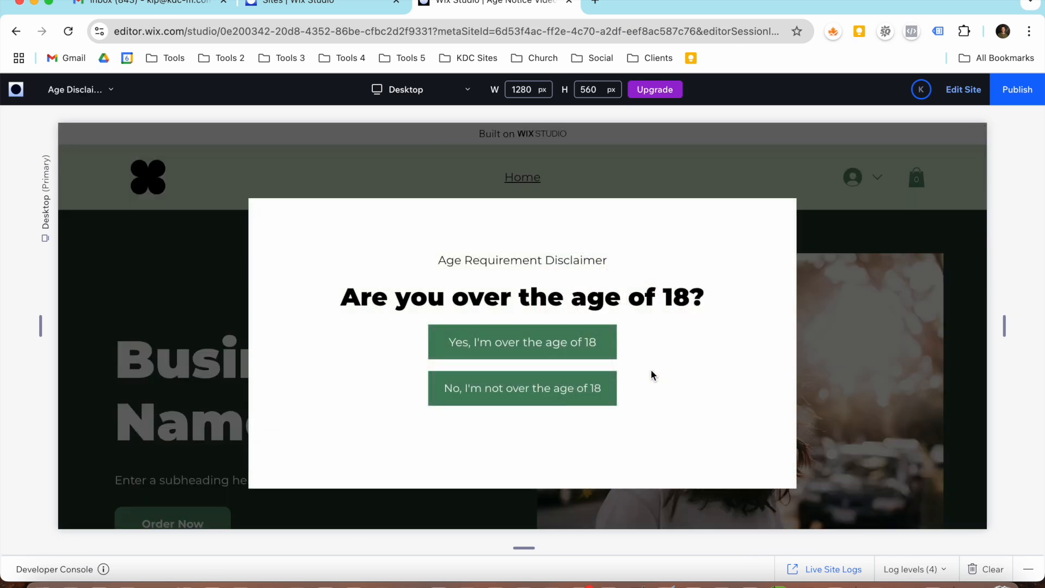
{"action": "left_click", "coordinate": [565, 402]}
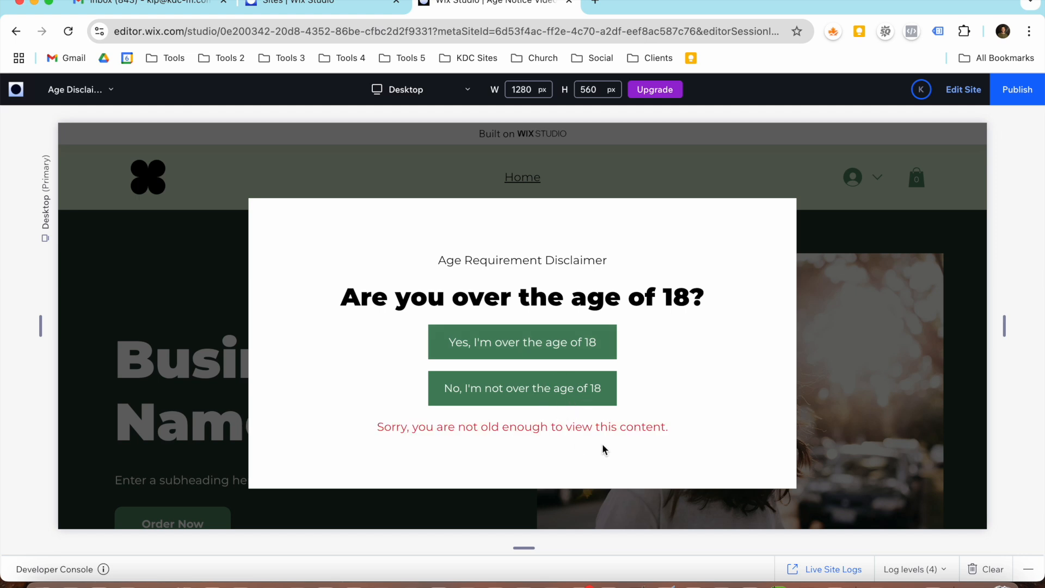
{"action": "left_click", "coordinate": [595, 351]}
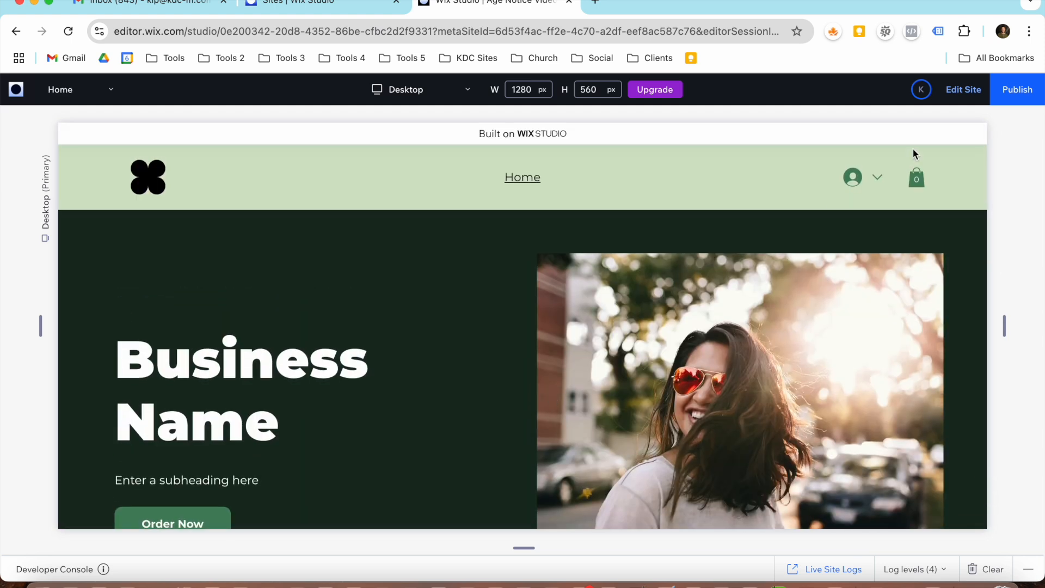
{"action": "left_click", "coordinate": [963, 102]}
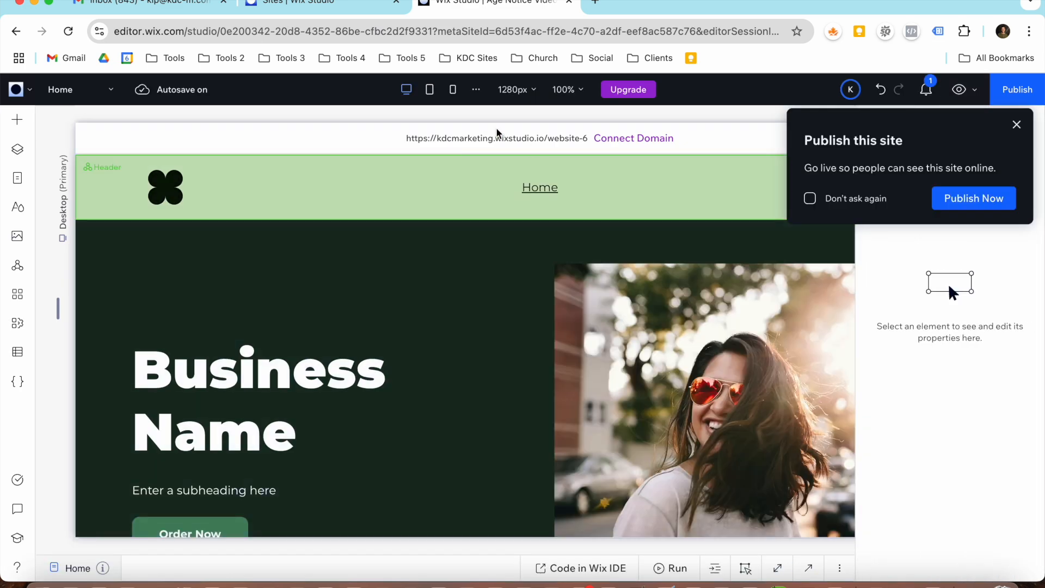
Switch the editor to the mobile breakpoint and open the Age Disclaimer lightbox.
{"action": "left_click", "coordinate": [452, 101]}
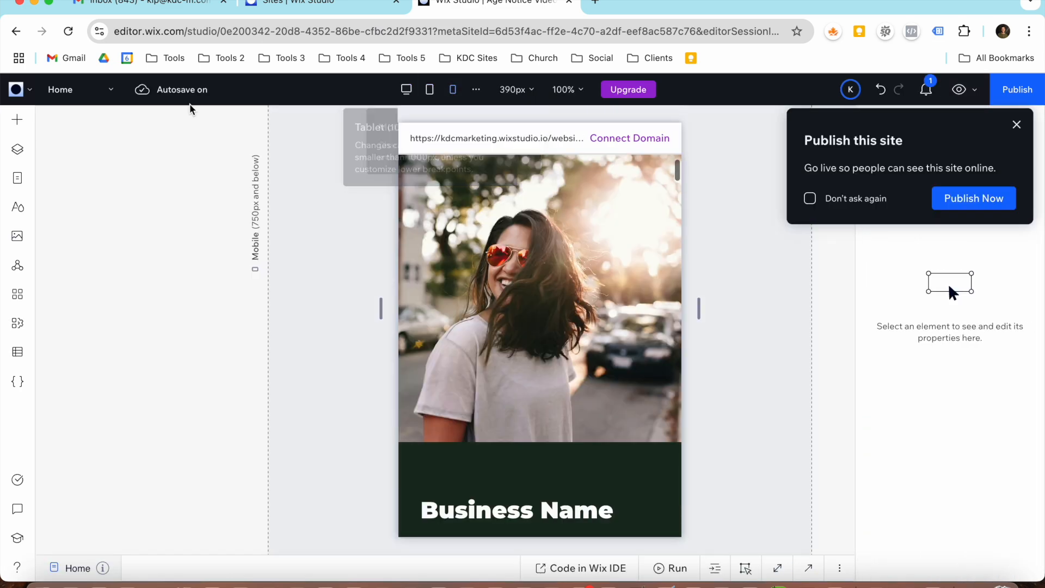
{"action": "left_click", "coordinate": [77, 92]}
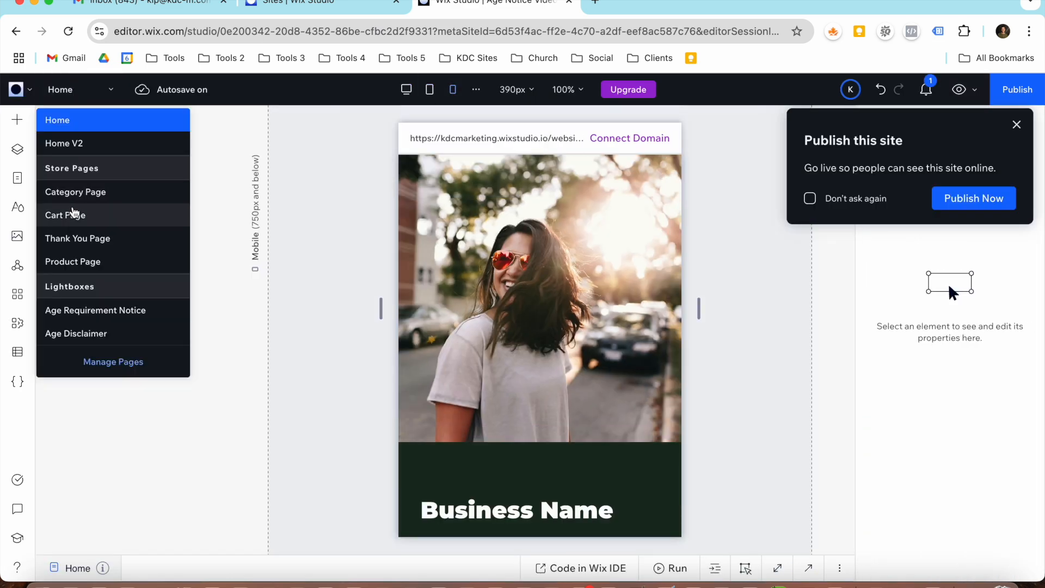
{"action": "left_click", "coordinate": [98, 337]}
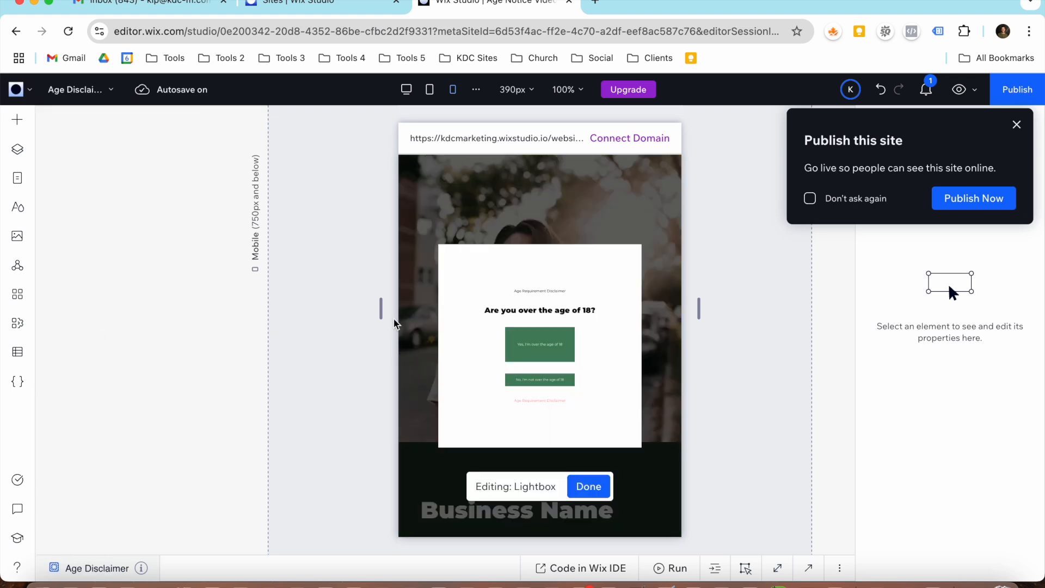
Set the minimum font size of the upper "Age Requirement Disclaimer" text to 16 px on mobile.
{"action": "left_click", "coordinate": [517, 297]}
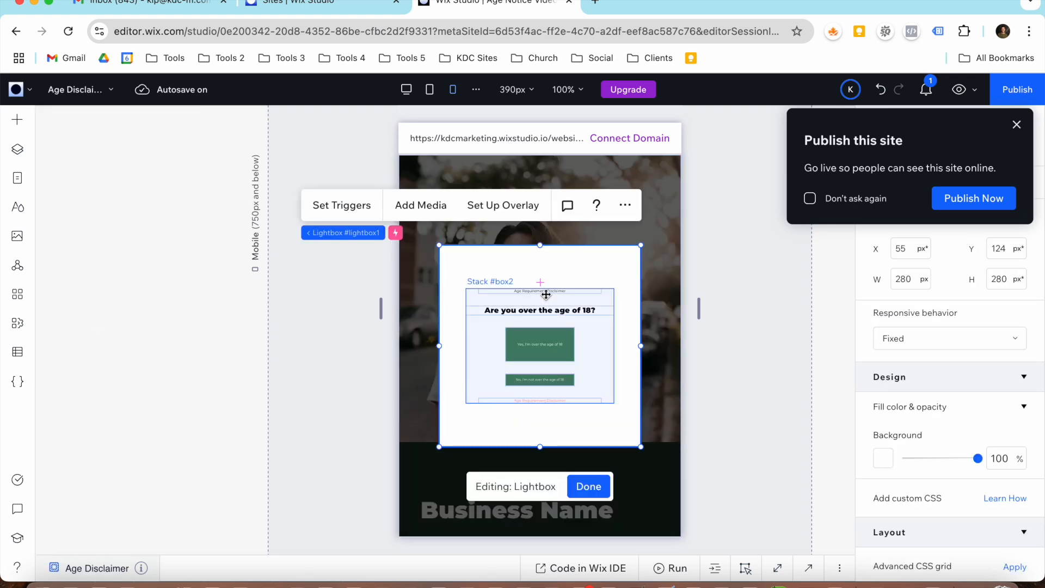
{"action": "left_click", "coordinate": [545, 293]}
{"action": "left_click", "coordinate": [545, 291]}
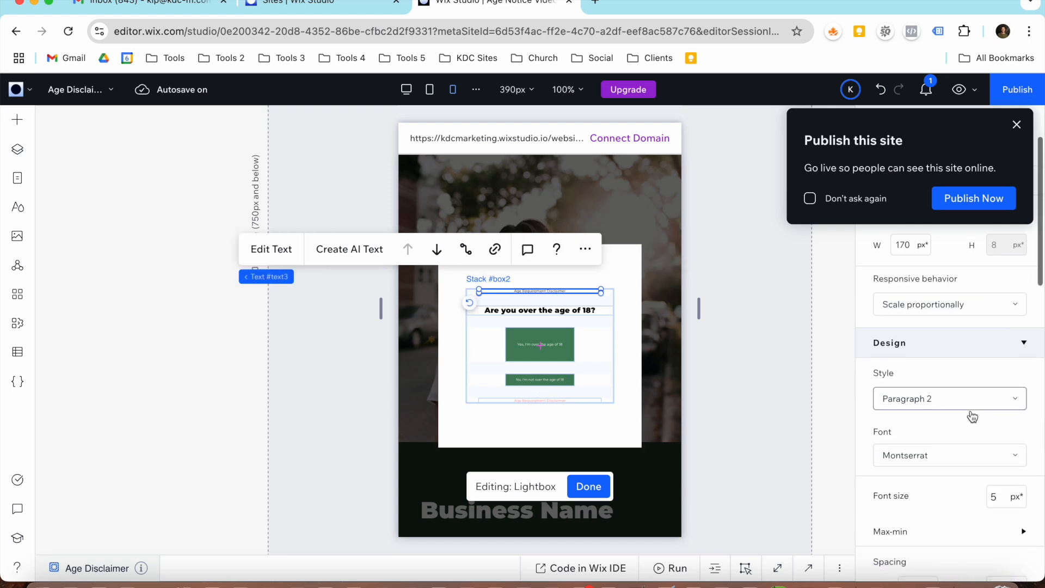
{"action": "scroll", "coordinate": [958, 381], "scroll_direction": "down", "scroll_amount": 2}
{"action": "left_click", "coordinate": [1019, 425]}
{"action": "left_click", "coordinate": [993, 456]}
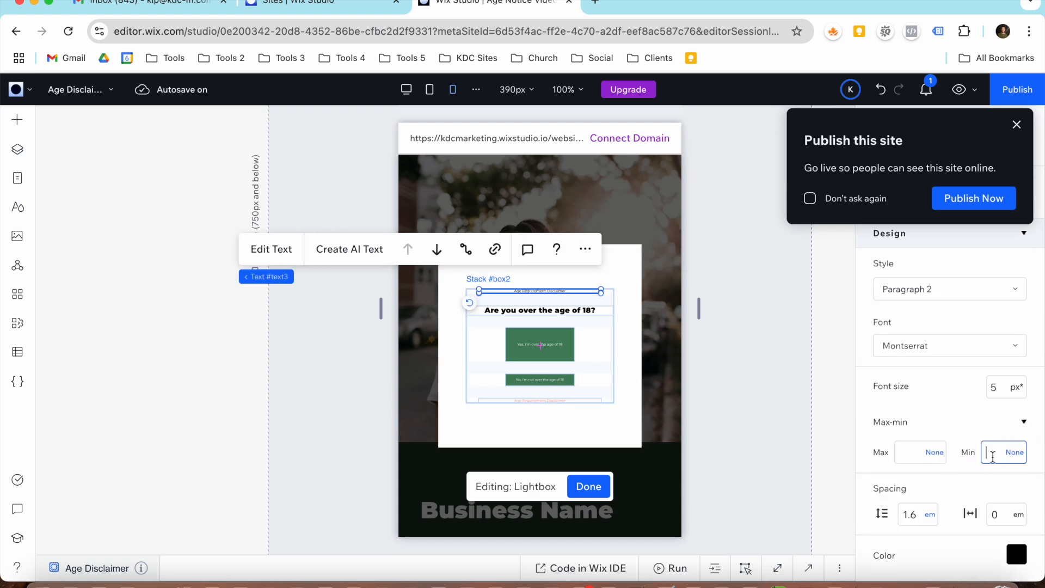
{"action": "type", "text": "16"}
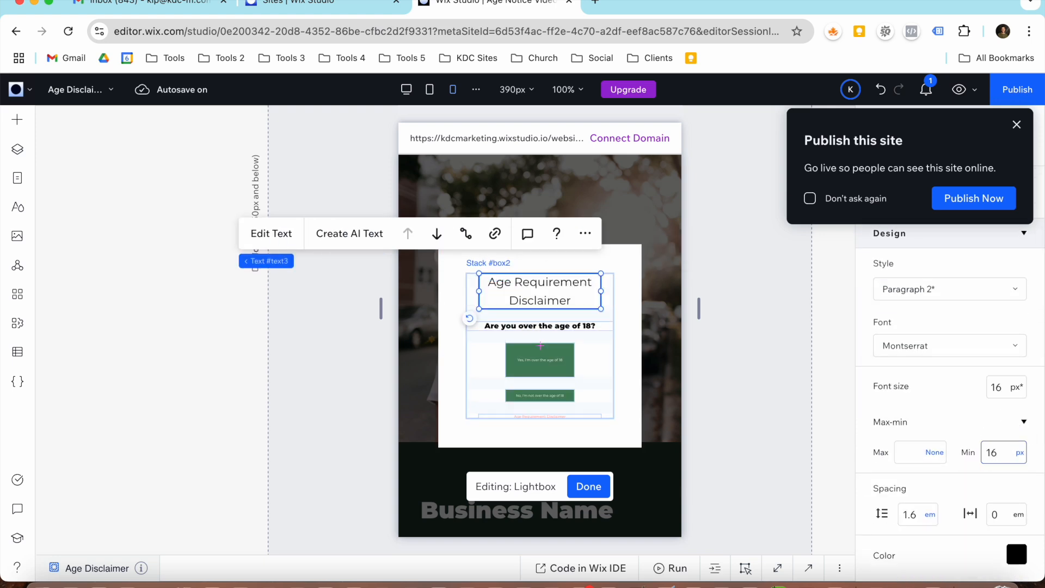
Set the minimum font size of the "Are you over the age of 18?" heading to 20 px on mobile.
{"action": "left_click", "coordinate": [542, 325]}
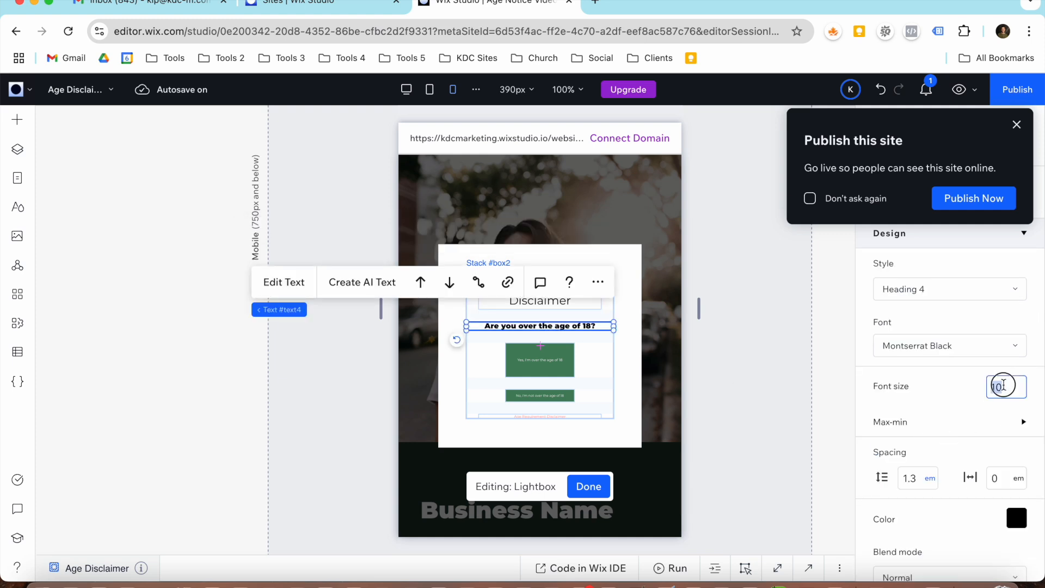
{"action": "left_click", "coordinate": [1024, 422]}
{"action": "left_click", "coordinate": [999, 452]}
{"action": "type", "text": "20"}
{"action": "key", "text": "Return"}
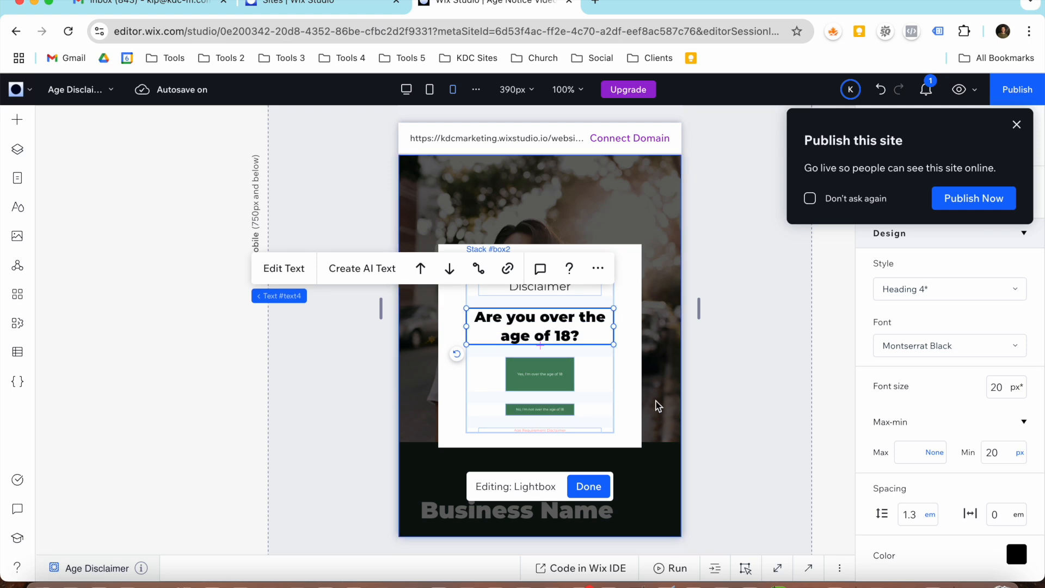
Set the font size of the "Yes, I'm over the age of 18" button's text to 16 px on mobile.
{"action": "left_click", "coordinate": [533, 376]}
{"action": "left_click", "coordinate": [910, 519]}
{"action": "scroll", "coordinate": [912, 517], "scroll_direction": "down", "scroll_amount": 5}
{"action": "scroll", "coordinate": [931, 453], "scroll_direction": "down", "scroll_amount": 1}
{"action": "left_click", "coordinate": [1002, 460]}
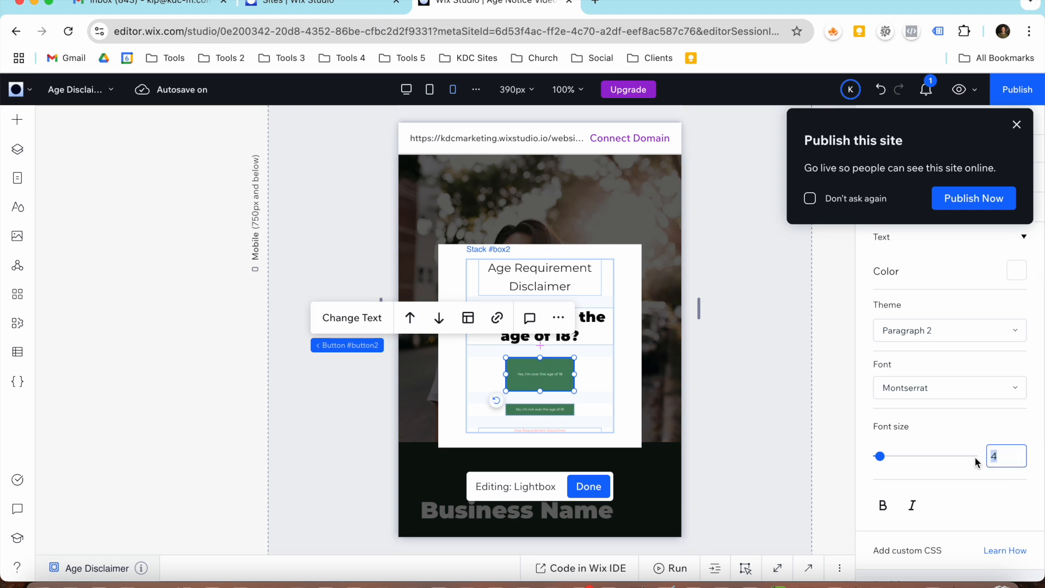
{"action": "type", "text": "16"}
{"action": "key", "text": "Return"}
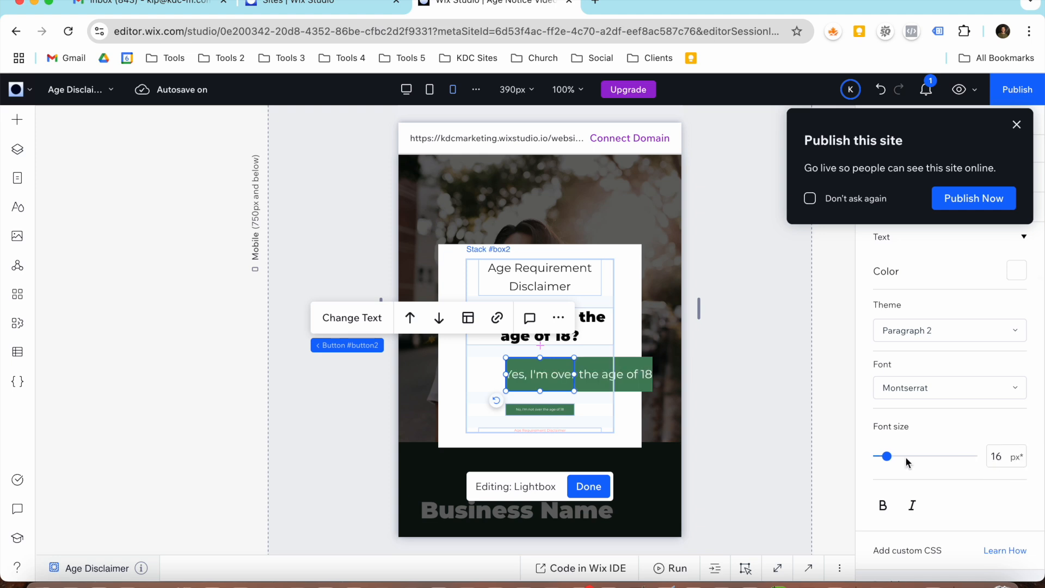
Set the font size of the "No, I'm not over the age of 18" button's text to 16 px on mobile.
{"action": "left_click", "coordinate": [527, 410]}
{"action": "scroll", "coordinate": [945, 479], "scroll_direction": "down", "scroll_amount": 2}
{"action": "scroll", "coordinate": [945, 479], "scroll_direction": "up", "scroll_amount": 7}
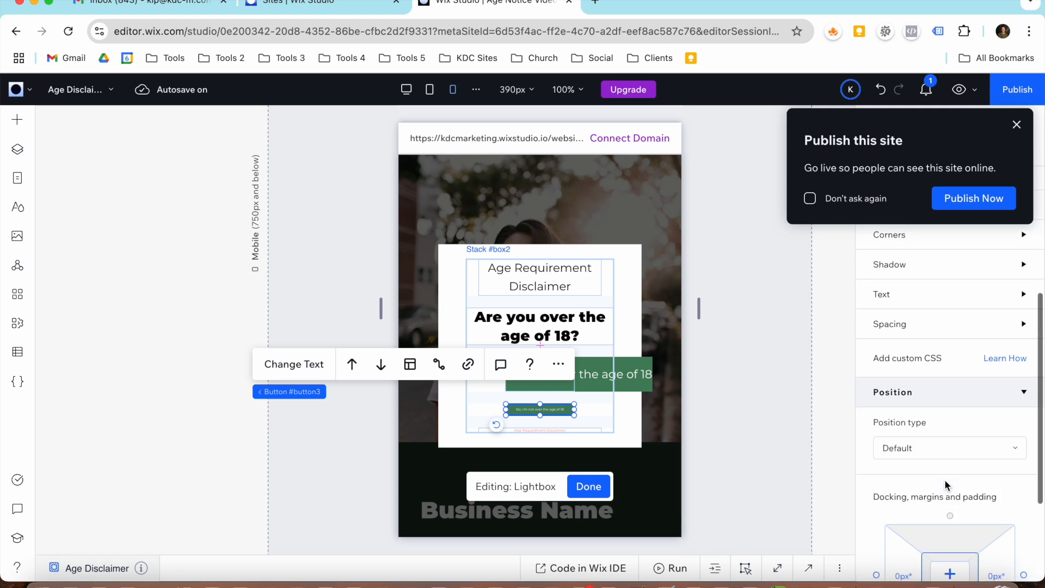
{"action": "left_click", "coordinate": [947, 485]}
{"action": "scroll", "coordinate": [918, 514], "scroll_direction": "down", "scroll_amount": 5}
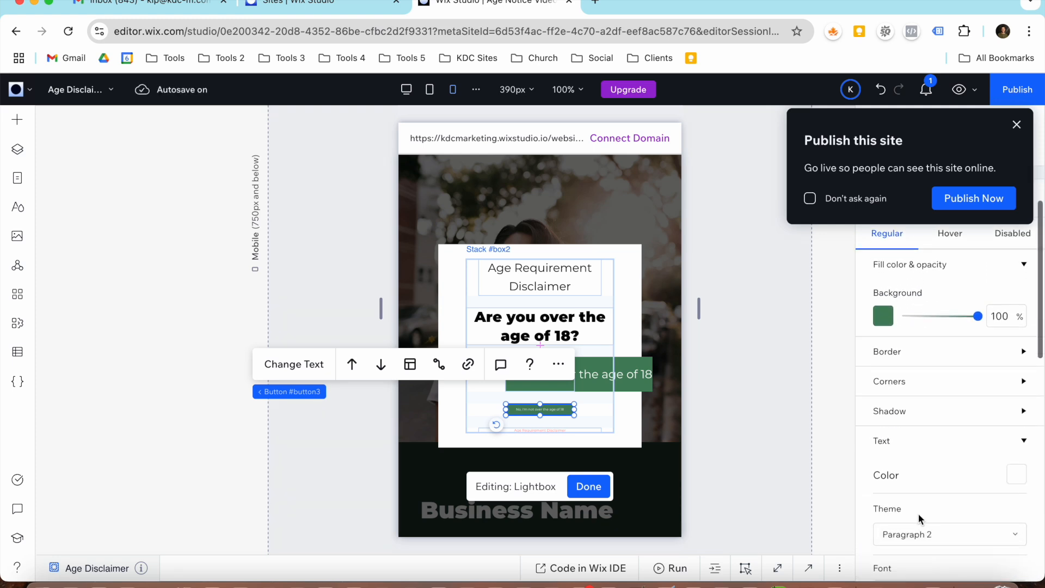
{"action": "left_click", "coordinate": [995, 391]}
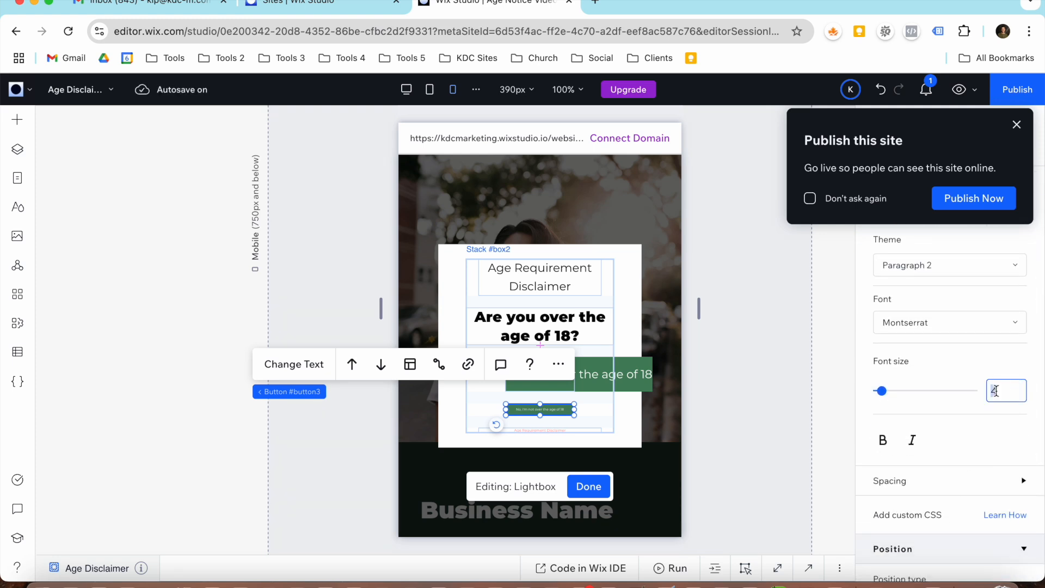
{"action": "type", "text": "16"}
{"action": "key", "text": "Return"}
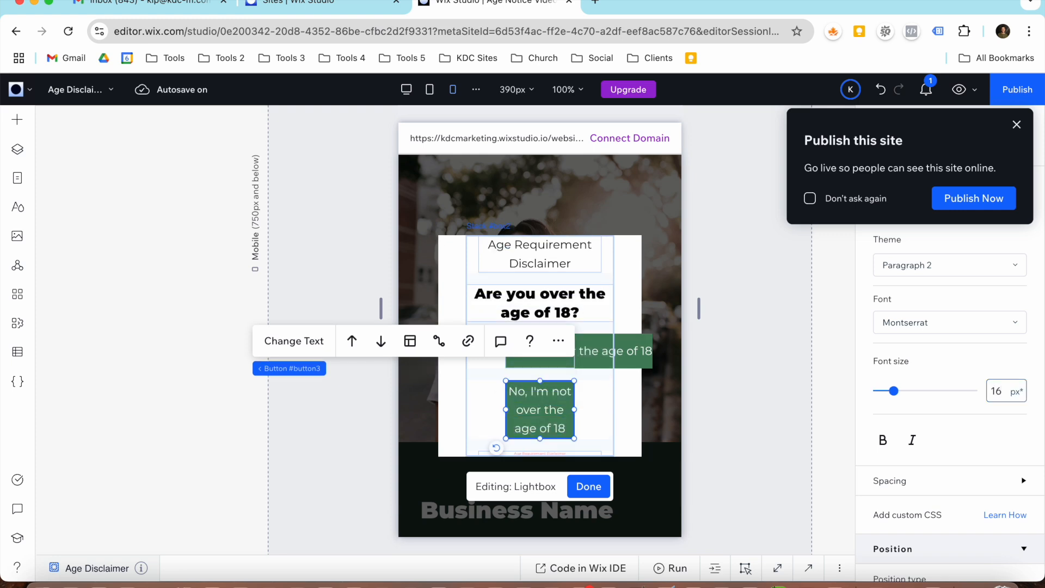
Widen the Yes button toward the stack's left edge and stretch the No button across the stack's full width.
{"action": "left_click", "coordinate": [590, 403]}
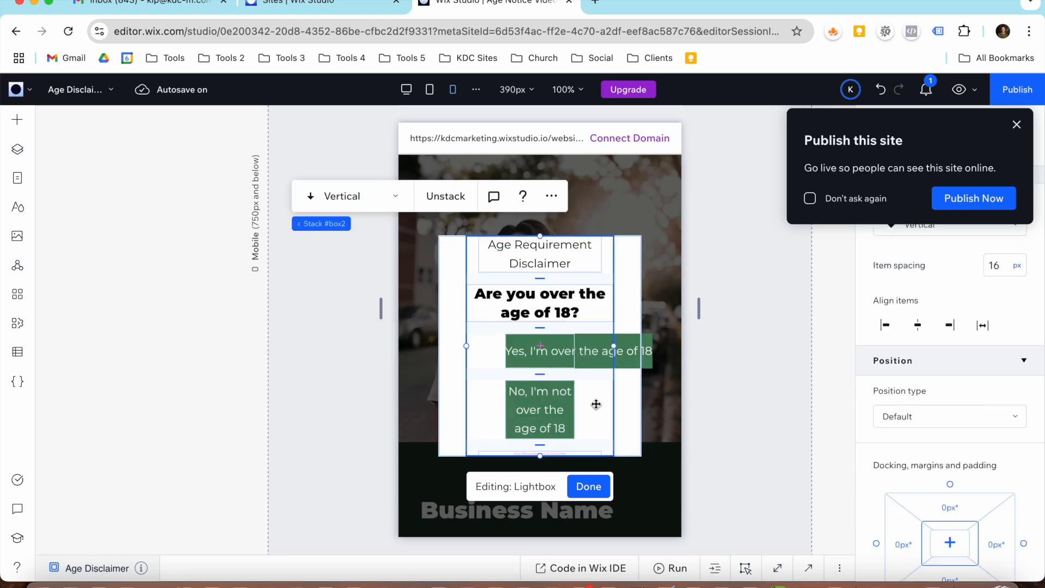
{"action": "left_click", "coordinate": [508, 352]}
{"action": "left_click_drag", "start_coordinate": [507, 352], "coordinate": [468, 350]}
{"action": "left_click", "coordinate": [503, 412]}
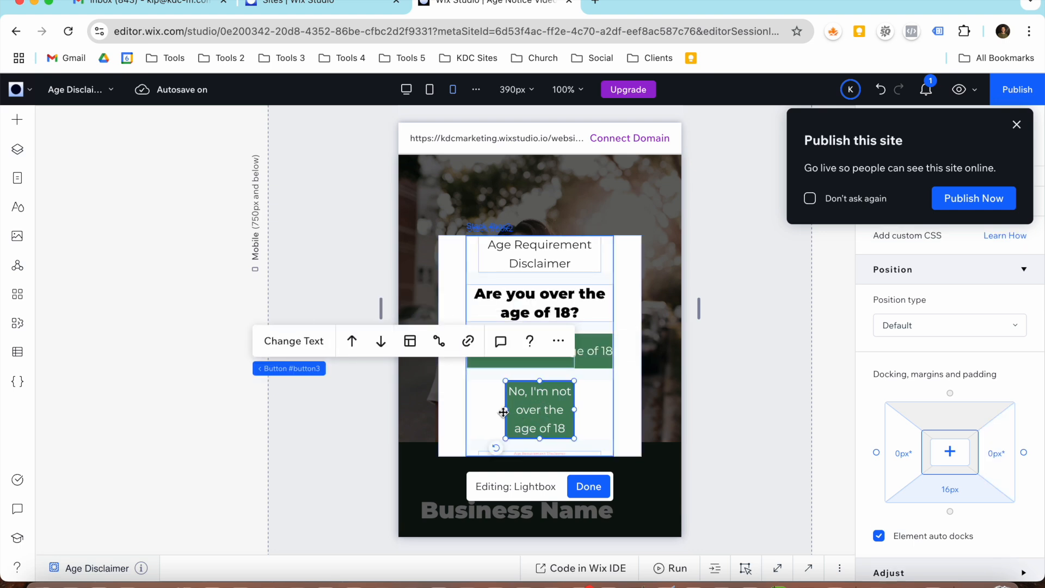
{"action": "left_click_drag", "start_coordinate": [504, 412], "coordinate": [499, 411]}
{"action": "left_click_drag", "start_coordinate": [471, 408], "coordinate": [467, 408]}
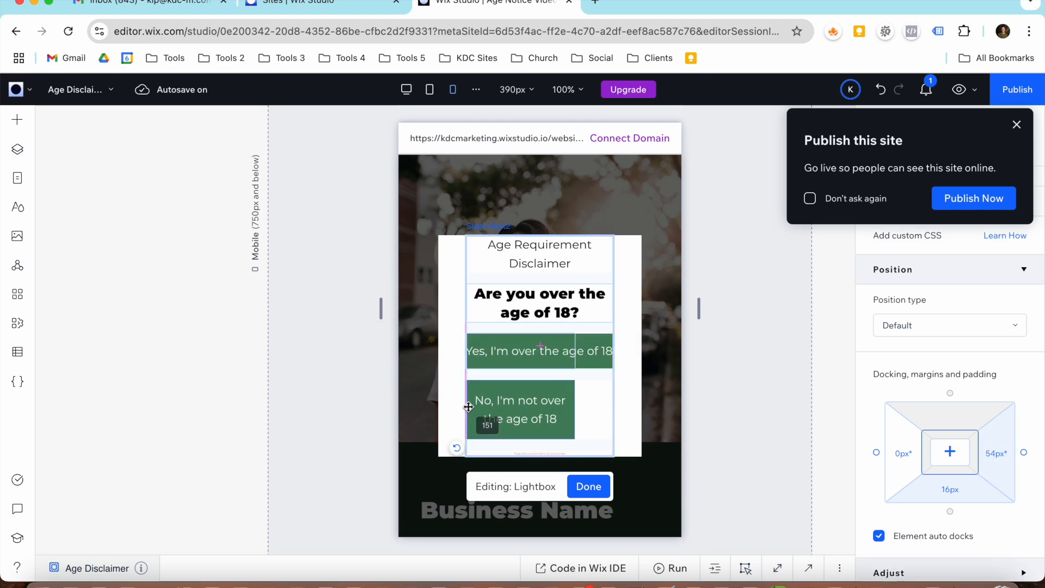
{"action": "left_click_drag", "start_coordinate": [572, 409], "coordinate": [616, 403]}
Enlarge the mobile lightbox on all four sides so it leaves room around the stacked text and buttons.
{"action": "left_click", "coordinate": [625, 392]}
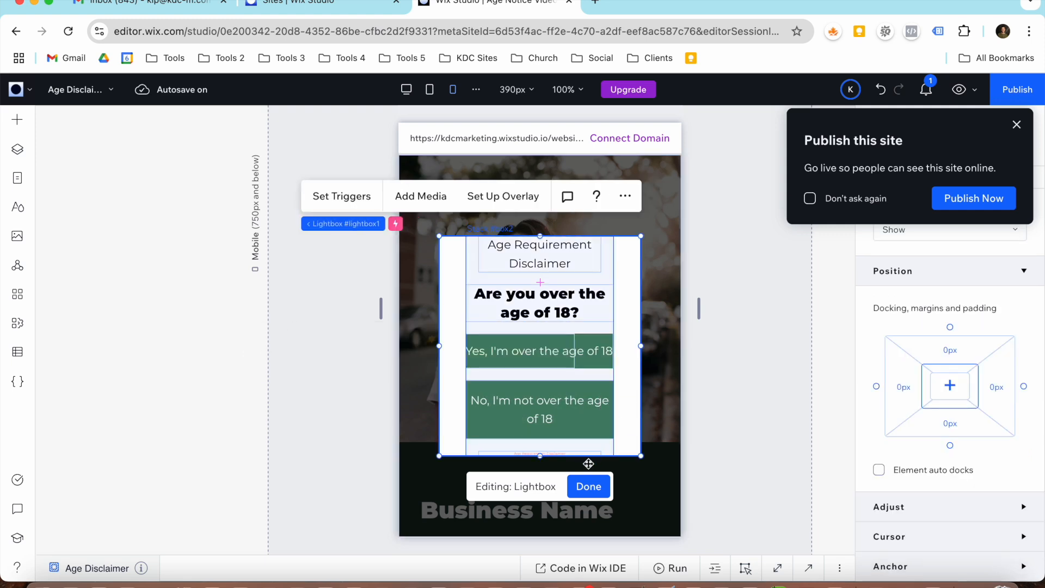
{"action": "left_click_drag", "start_coordinate": [540, 458], "coordinate": [540, 509]}
{"action": "left_click_drag", "start_coordinate": [540, 236], "coordinate": [540, 200]}
{"action": "left_click_drag", "start_coordinate": [641, 357], "coordinate": [674, 356]}
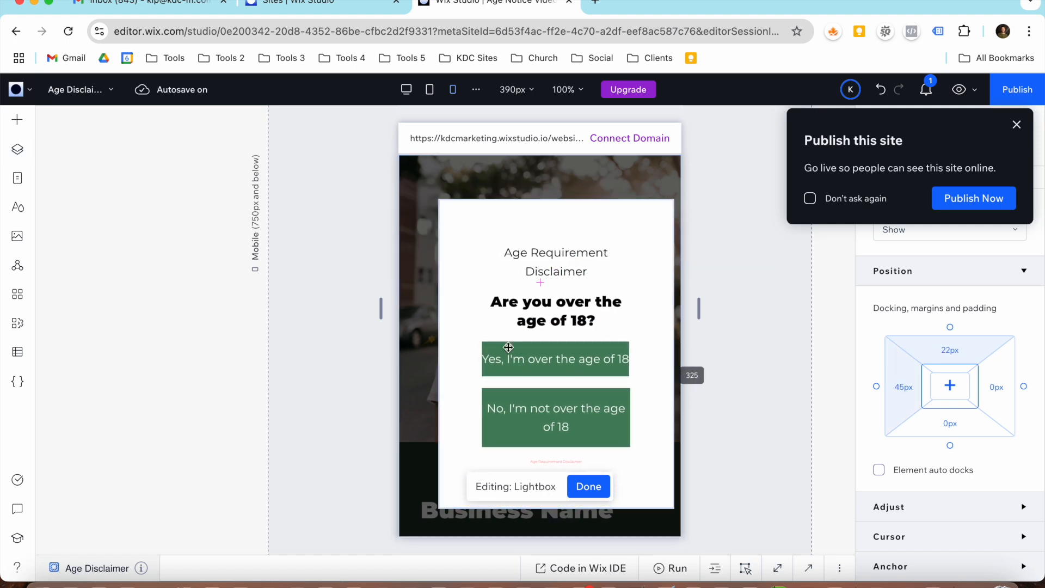
{"action": "left_click_drag", "start_coordinate": [439, 355], "coordinate": [425, 360]}
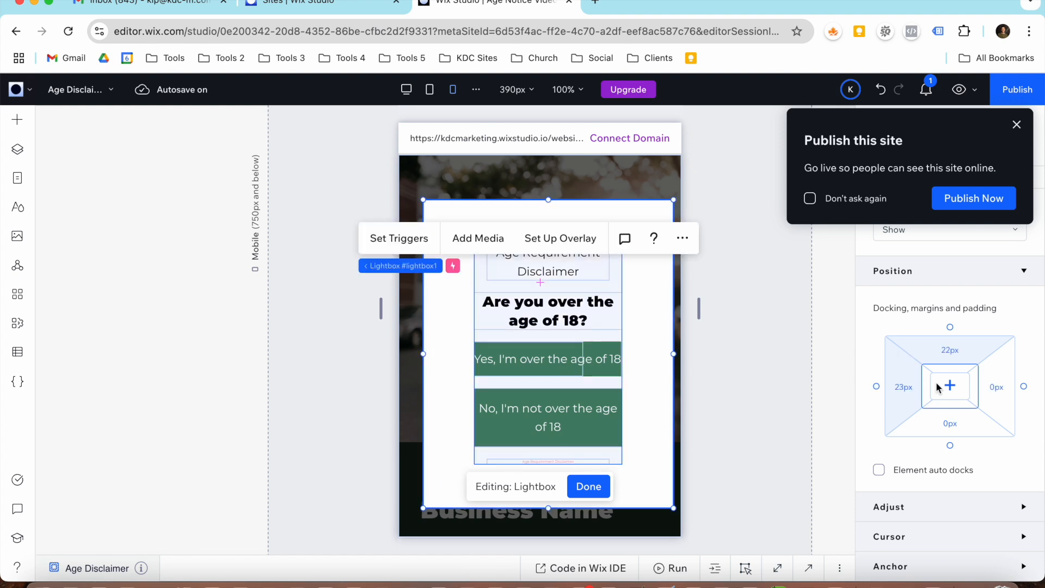
Center the lightbox on the mobile page and widen its stack of text and buttons toward both lightbox edges.
{"action": "left_click", "coordinate": [950, 386]}
{"action": "left_click", "coordinate": [585, 349]}
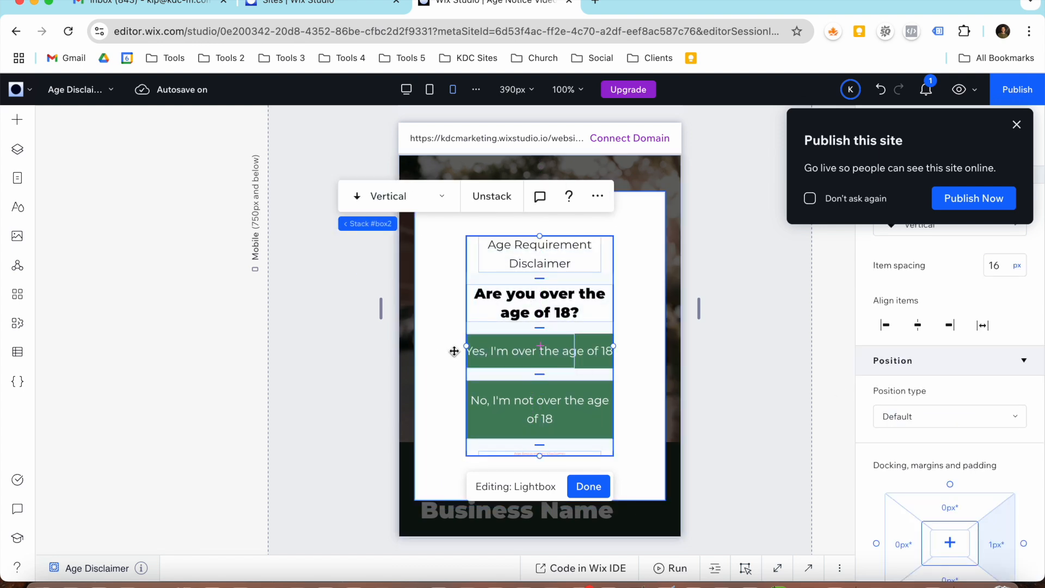
{"action": "left_click_drag", "start_coordinate": [464, 348], "coordinate": [429, 350]}
{"action": "left_click_drag", "start_coordinate": [614, 346], "coordinate": [654, 346]}
Set the red error message text's minimum font size to 16 px on mobile and dismiss the publish prompt permanently.
{"action": "left_click", "coordinate": [540, 435]}
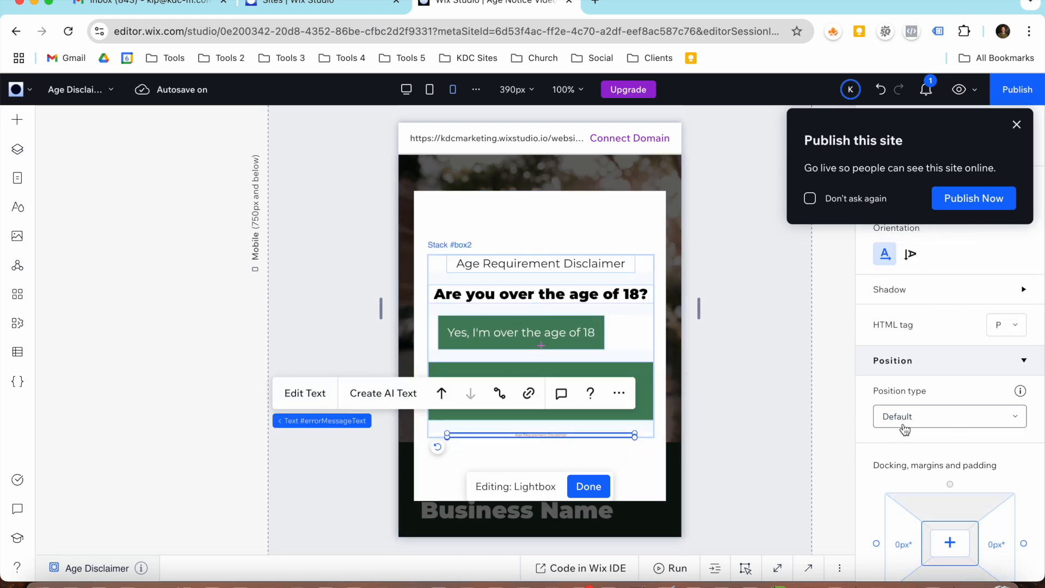
{"action": "scroll", "coordinate": [920, 422], "scroll_direction": "up", "scroll_amount": 5}
{"action": "scroll", "coordinate": [928, 413], "scroll_direction": "up", "scroll_amount": 4}
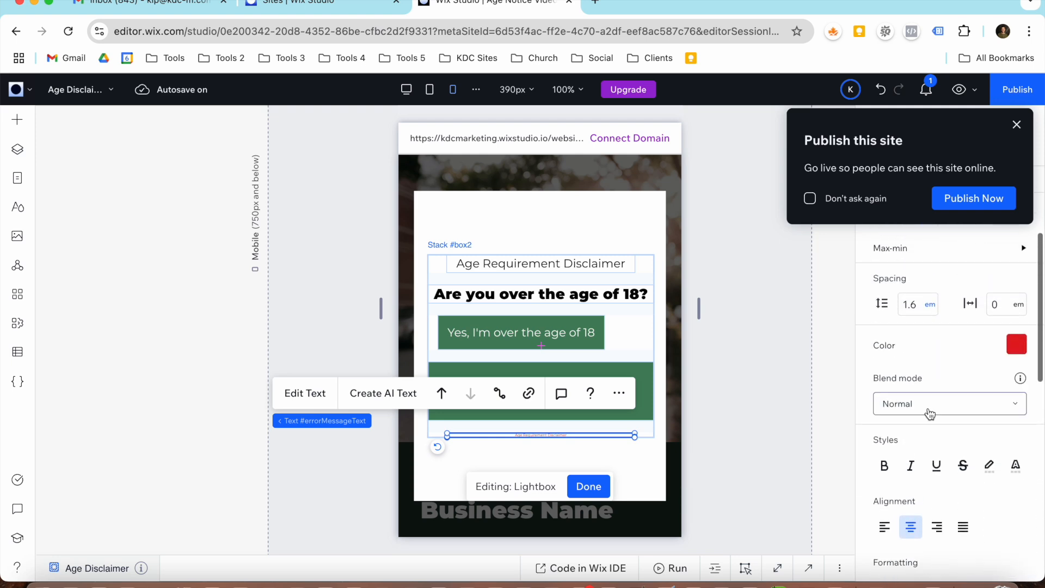
{"action": "scroll", "coordinate": [929, 407], "scroll_direction": "down", "scroll_amount": 4}
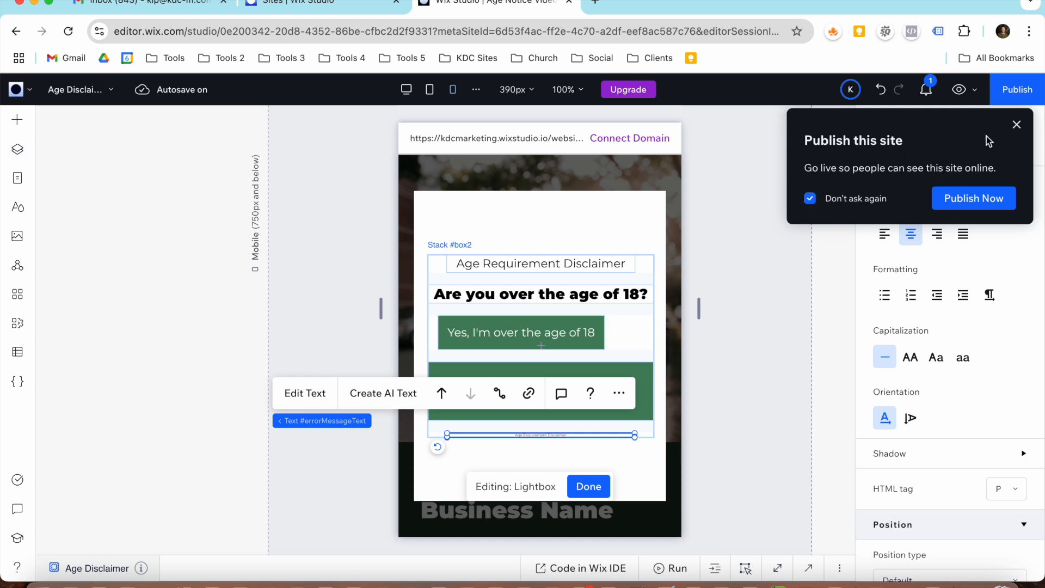
{"action": "left_click", "coordinate": [1018, 128]}
{"action": "scroll", "coordinate": [984, 415], "scroll_direction": "down", "scroll_amount": 5}
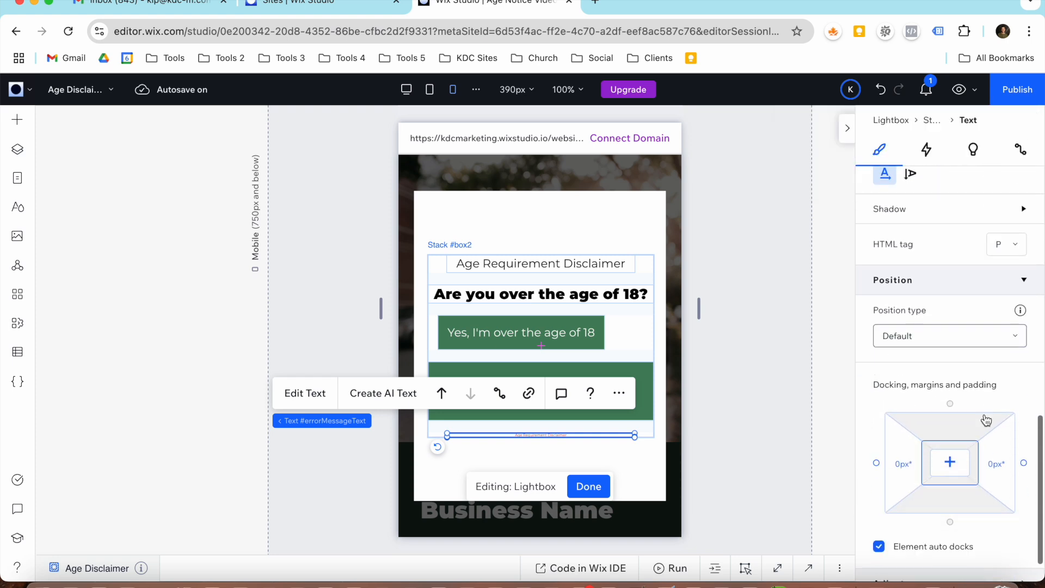
{"action": "scroll", "coordinate": [980, 413], "scroll_direction": "up", "scroll_amount": 4}
{"action": "scroll", "coordinate": [978, 414], "scroll_direction": "up", "scroll_amount": 8}
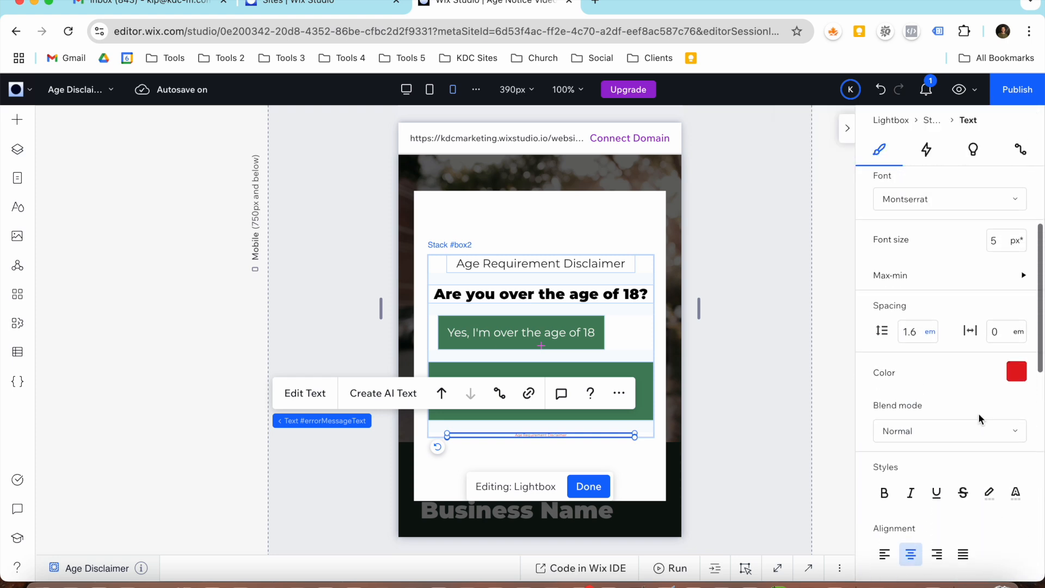
{"action": "left_click", "coordinate": [999, 526]}
{"action": "left_click", "coordinate": [997, 553]}
{"action": "type", "text": "16"}
{"action": "key", "text": "Return"}
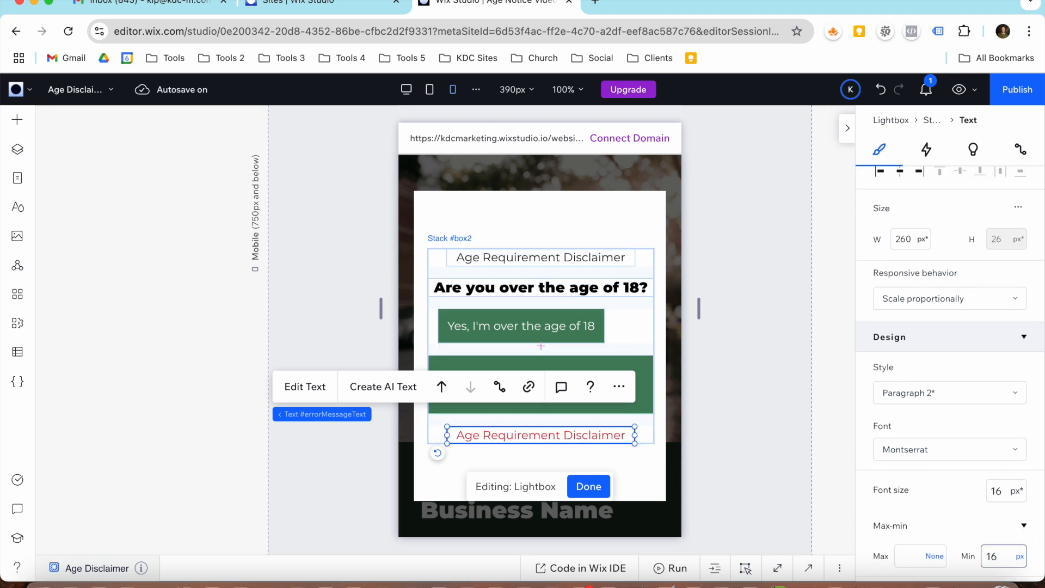
Align the items of the lightbox's vertical stack to the center on mobile.
{"action": "left_click", "coordinate": [642, 333]}
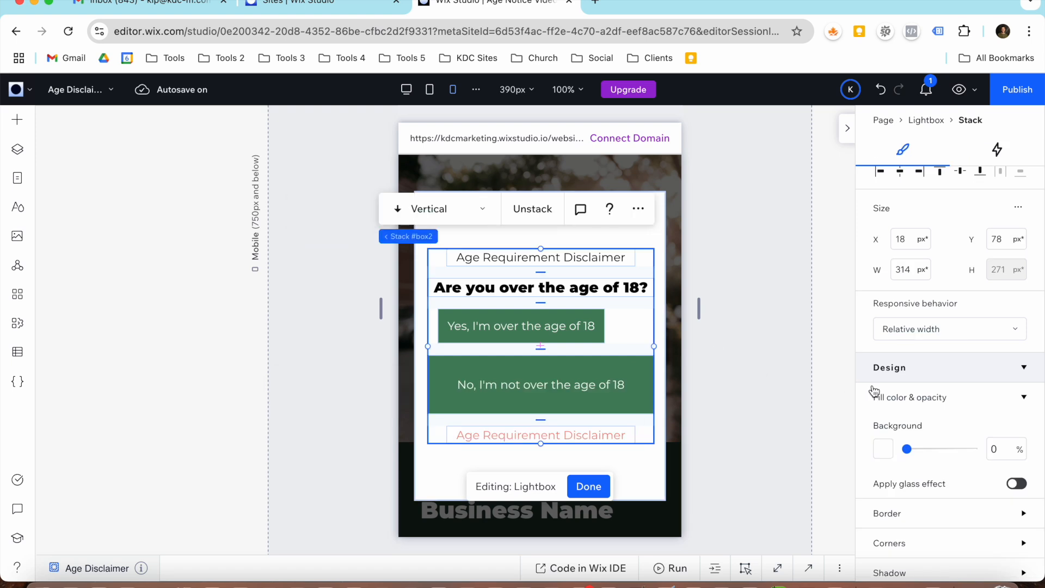
{"action": "scroll", "coordinate": [967, 442], "scroll_direction": "down", "scroll_amount": 7}
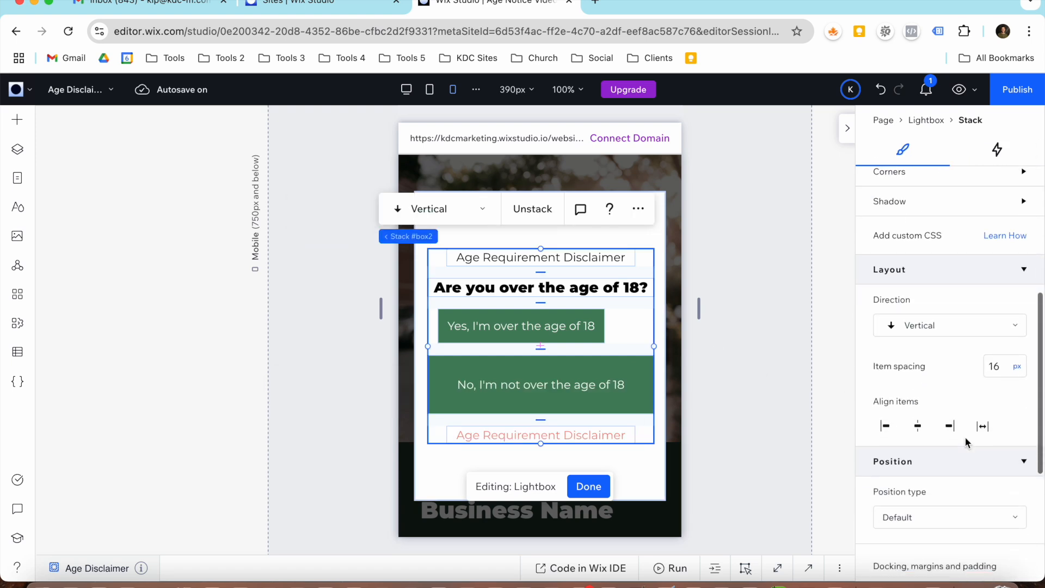
{"action": "left_click", "coordinate": [918, 412]}
Set the height of the "No, I'm not over the age of 18" button to 48 px on mobile.
{"action": "left_click", "coordinate": [612, 372]}
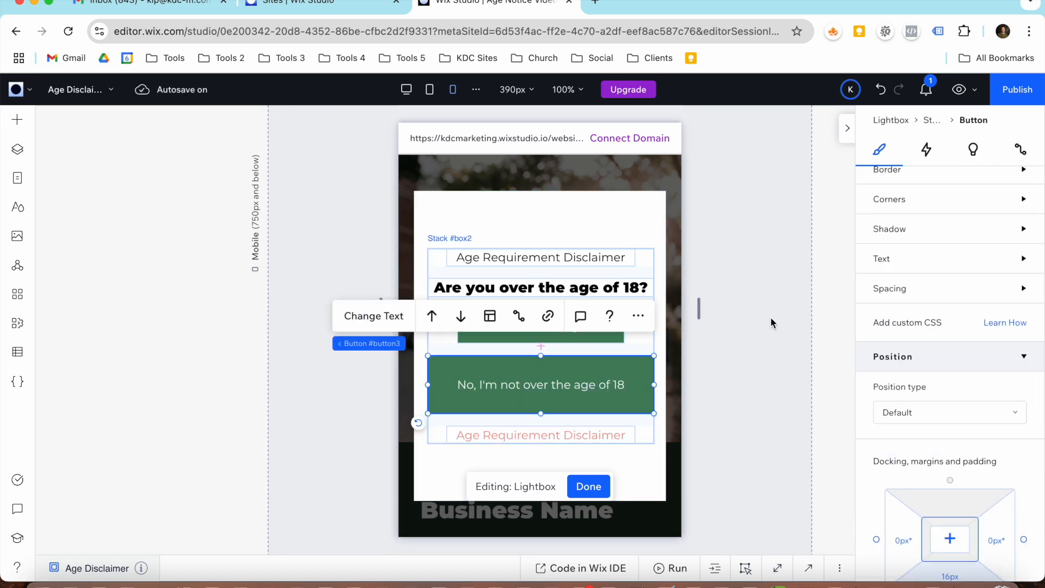
{"action": "scroll", "coordinate": [875, 346], "scroll_direction": "up", "scroll_amount": 5}
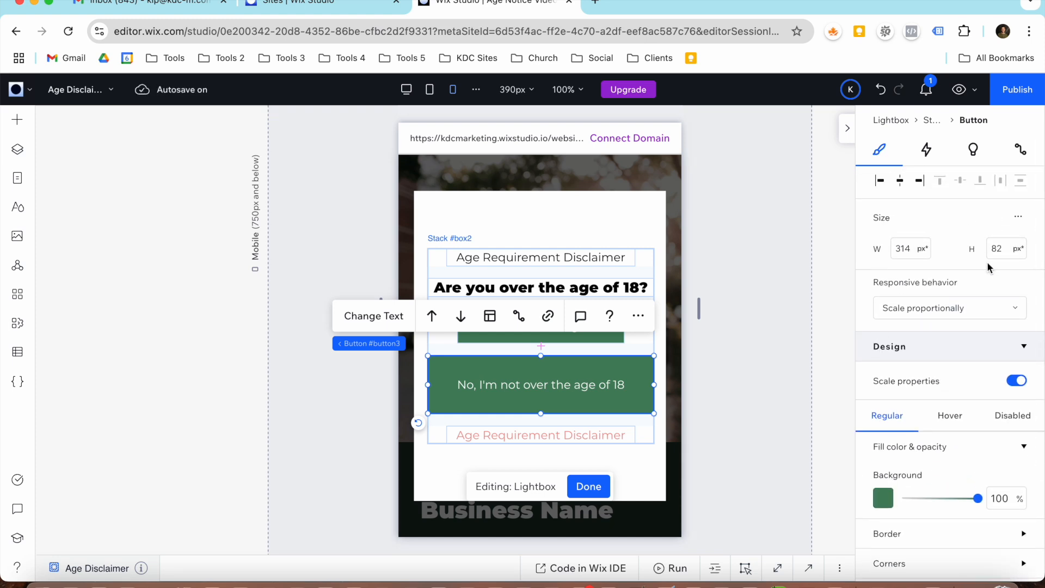
{"action": "left_click", "coordinate": [996, 252]}
{"action": "key", "text": "Return"}
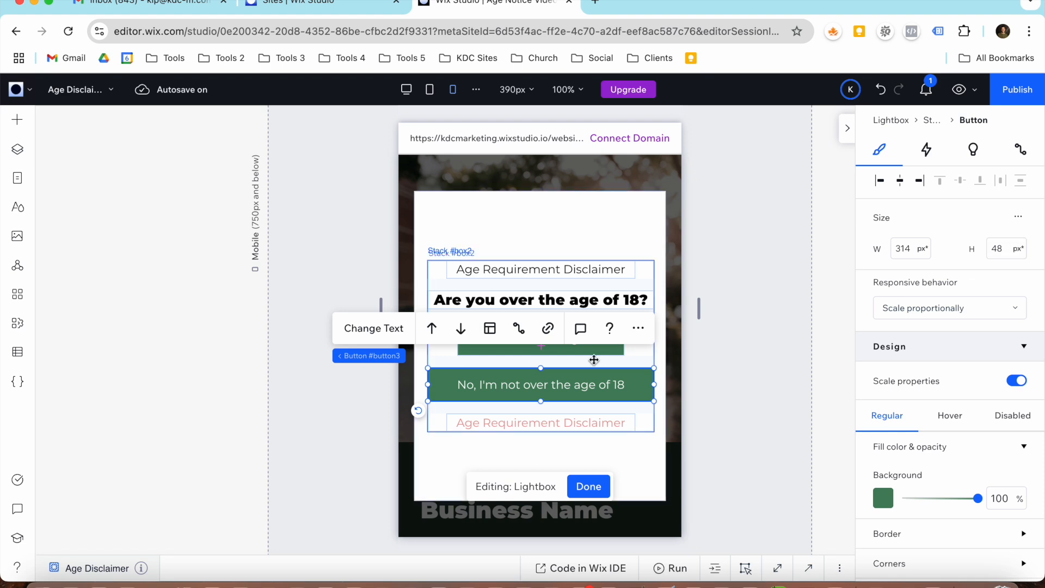
Set the widths of the Yes and No buttons to 230 px on mobile.
{"action": "left_click", "coordinate": [594, 347]}
{"action": "left_click", "coordinate": [594, 349]}
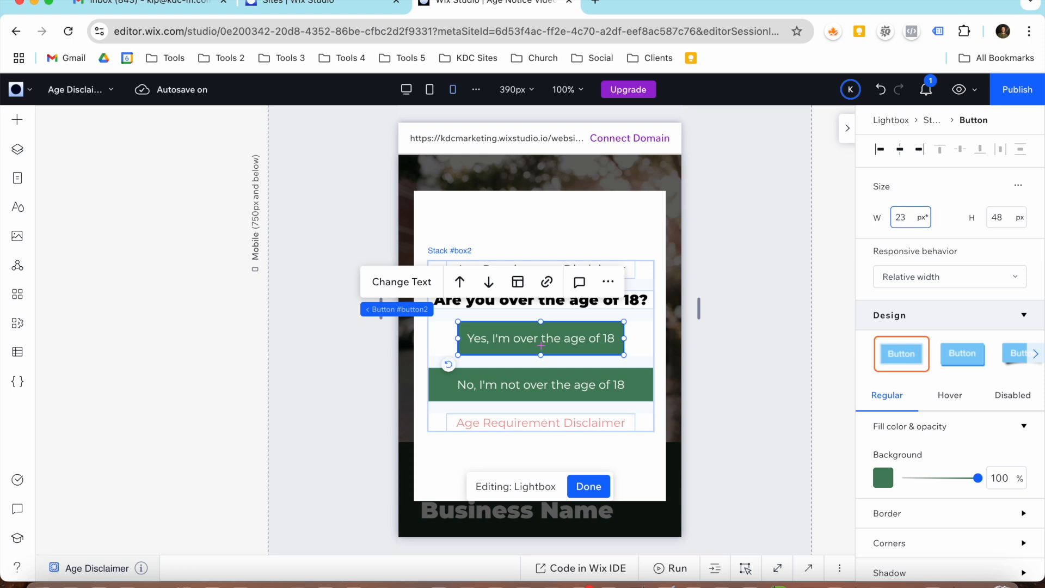
{"action": "left_click", "coordinate": [599, 384]}
{"action": "left_click", "coordinate": [908, 249]}
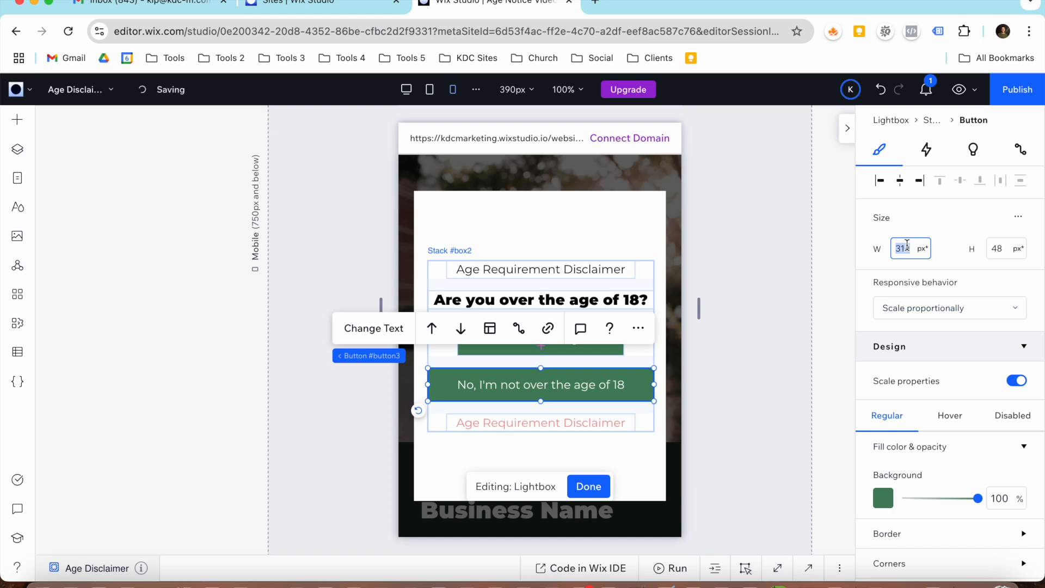
{"action": "key", "text": "Return"}
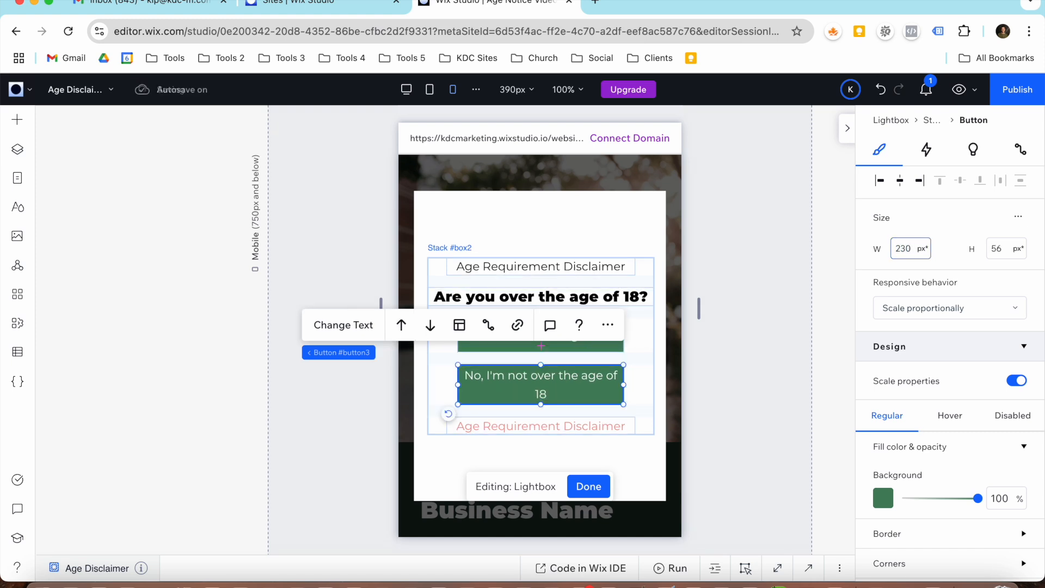
{"action": "left_click", "coordinate": [648, 350]}
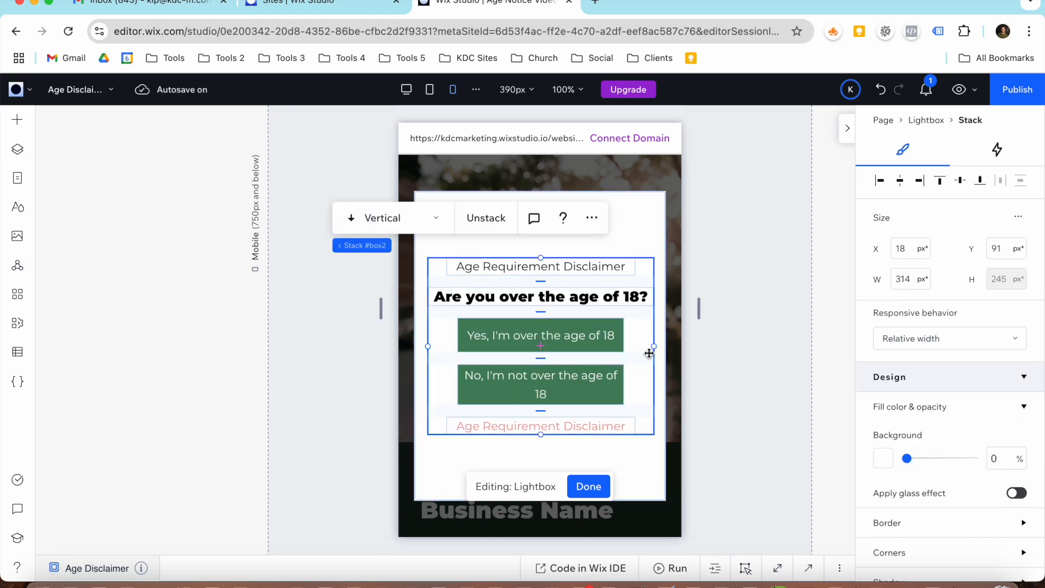
Set the widths of the No and Yes buttons to 250 px on mobile.
{"action": "left_click", "coordinate": [545, 382]}
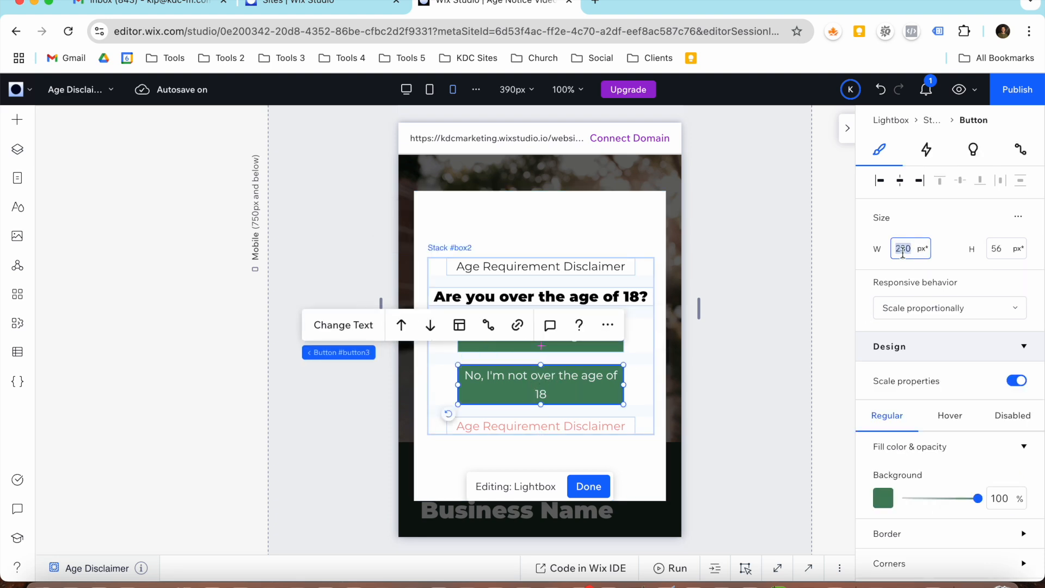
{"action": "type", "text": "250"}
{"action": "key", "text": "Return"}
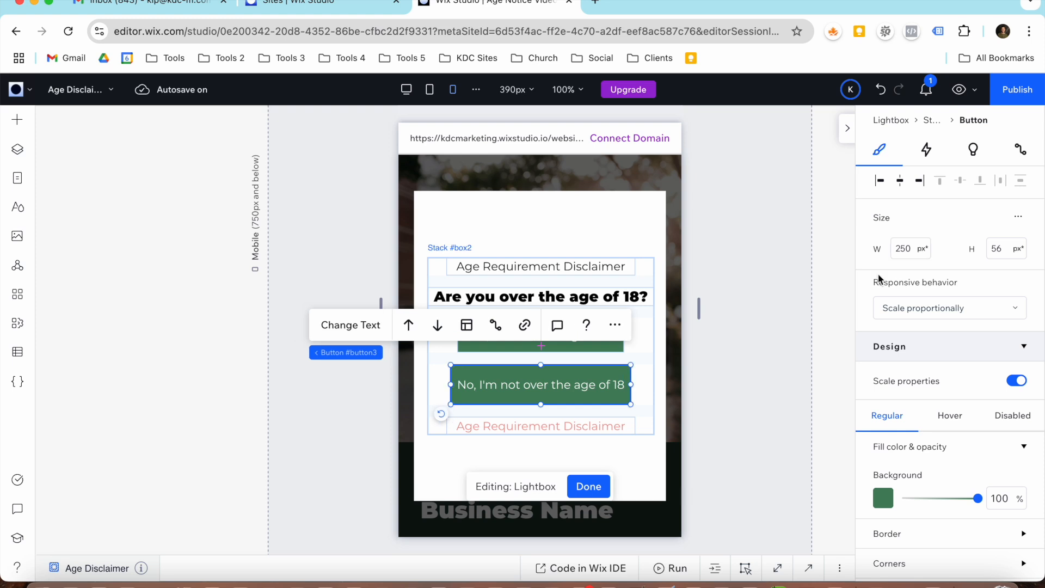
{"action": "left_click", "coordinate": [566, 344]}
{"action": "left_click", "coordinate": [907, 221]}
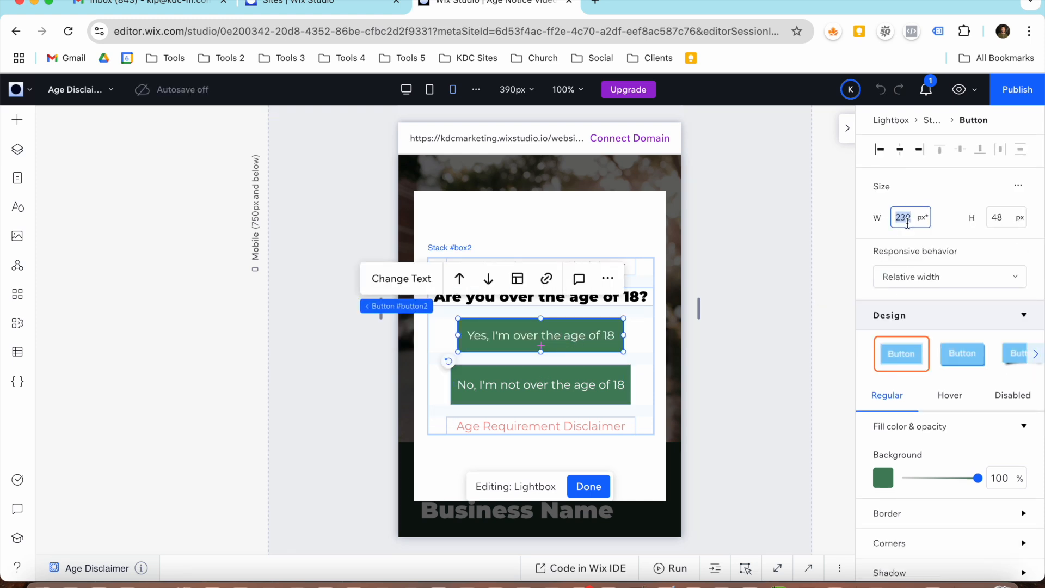
{"action": "type", "text": "250"}
{"action": "key", "text": "Return"}
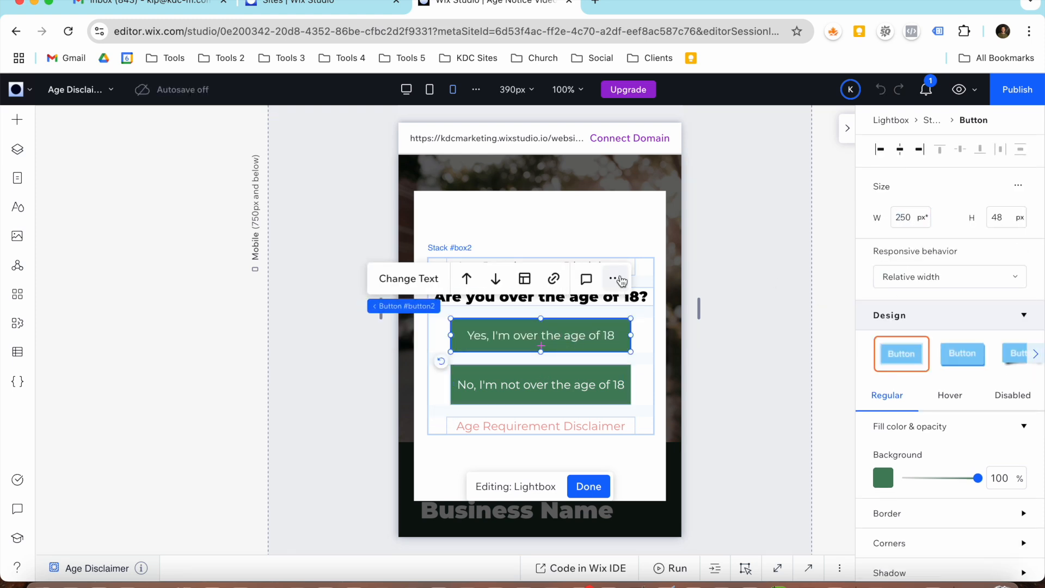
Center the stack within the mobile lightbox by docking it to the middle.
{"action": "left_click", "coordinate": [596, 308]}
{"action": "left_click", "coordinate": [597, 308]}
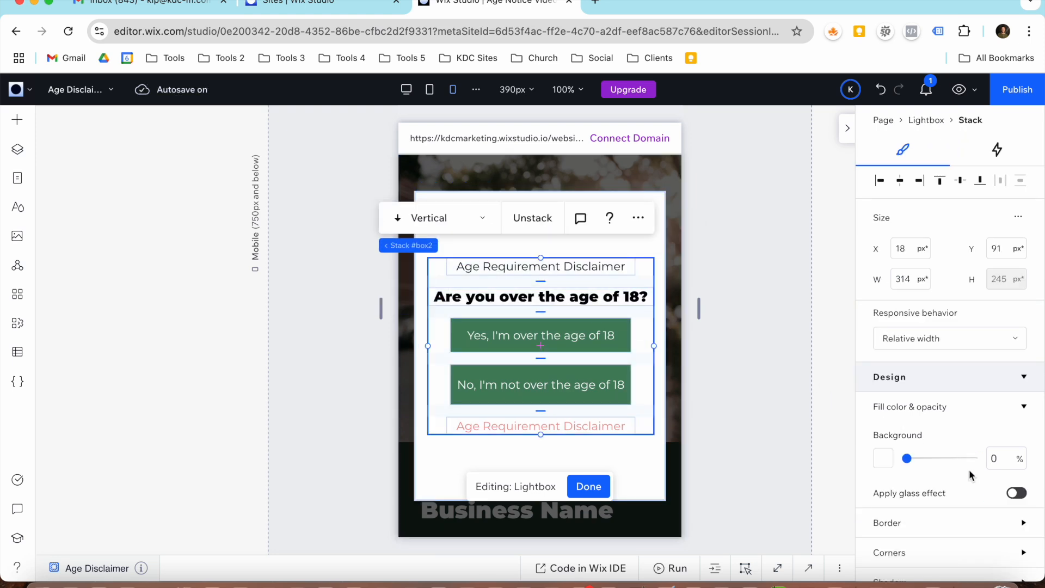
{"action": "scroll", "coordinate": [950, 459], "scroll_direction": "down", "scroll_amount": 5}
{"action": "scroll", "coordinate": [978, 479], "scroll_direction": "down", "scroll_amount": 5}
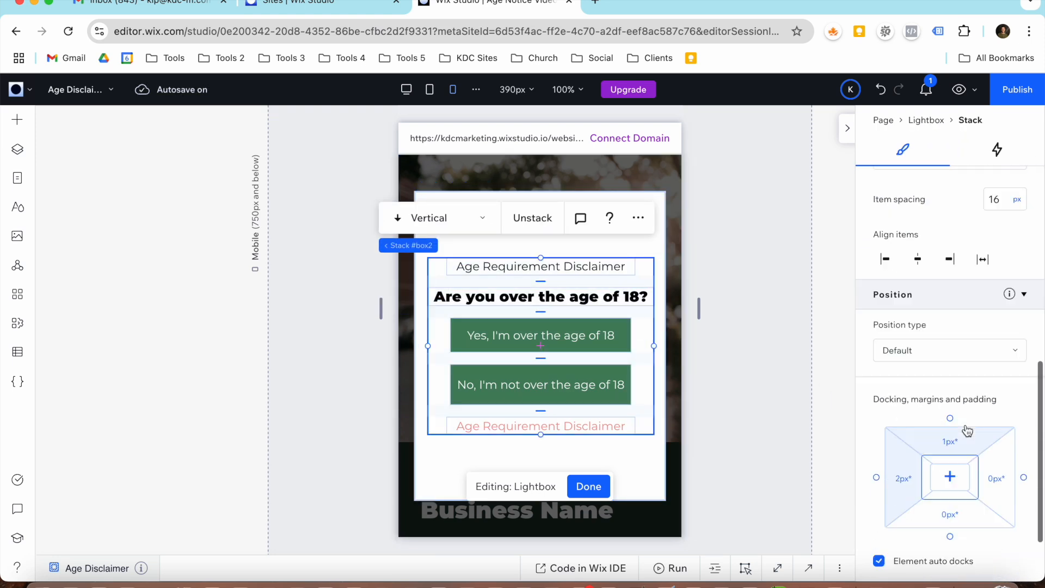
{"action": "left_click", "coordinate": [951, 387]}
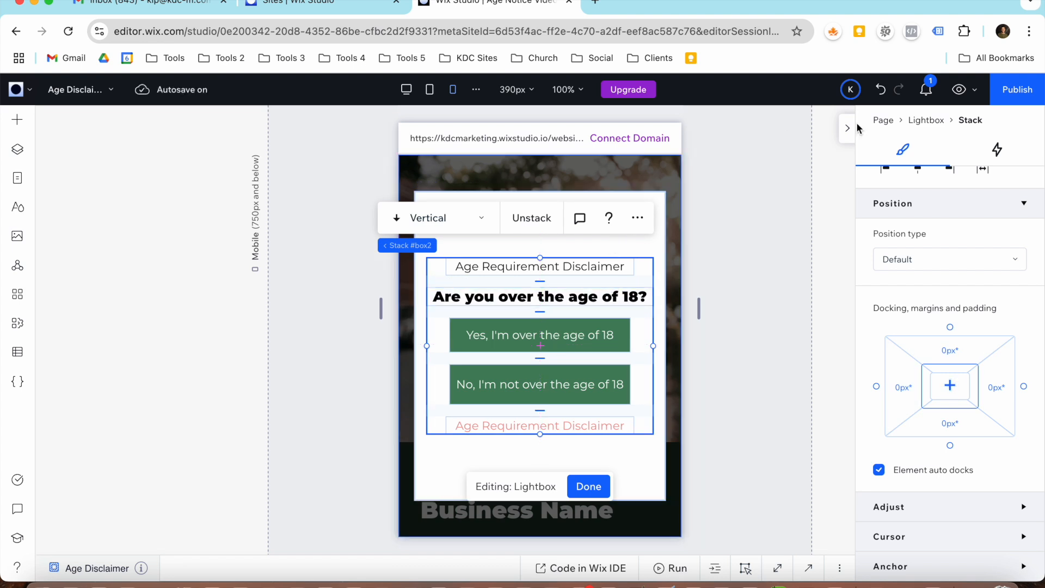
Preview the mobile lightbox, test its No and Yes buttons, look over the page behind it and return to editing.
{"action": "left_click", "coordinate": [959, 90]}
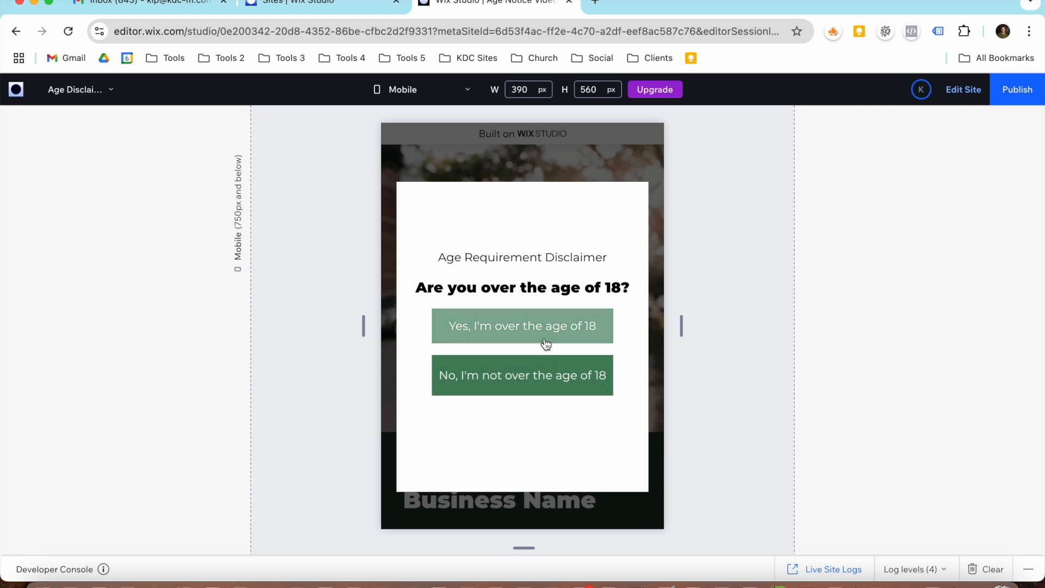
{"action": "left_click", "coordinate": [537, 388]}
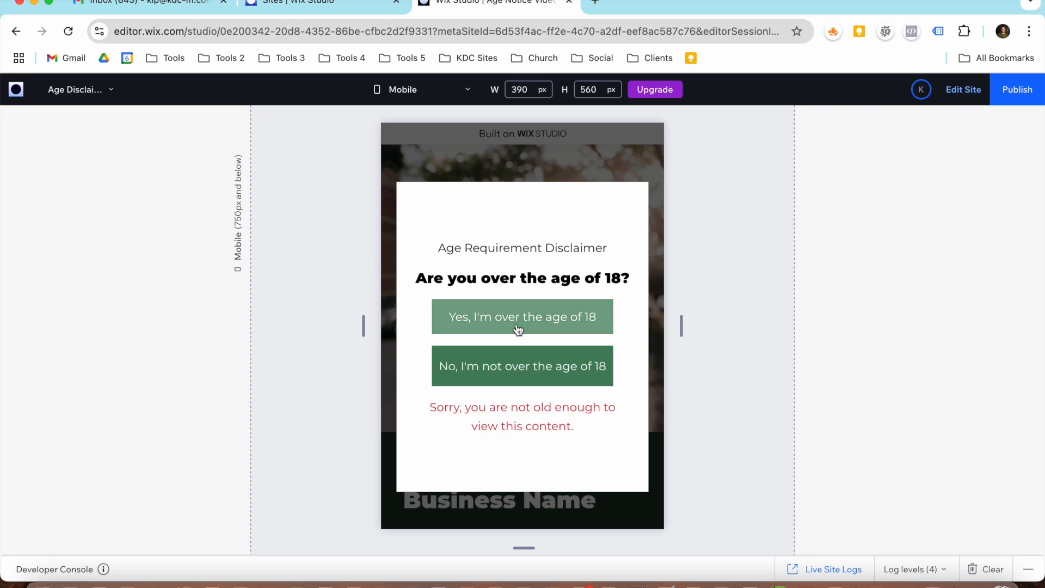
{"action": "left_click", "coordinate": [573, 331]}
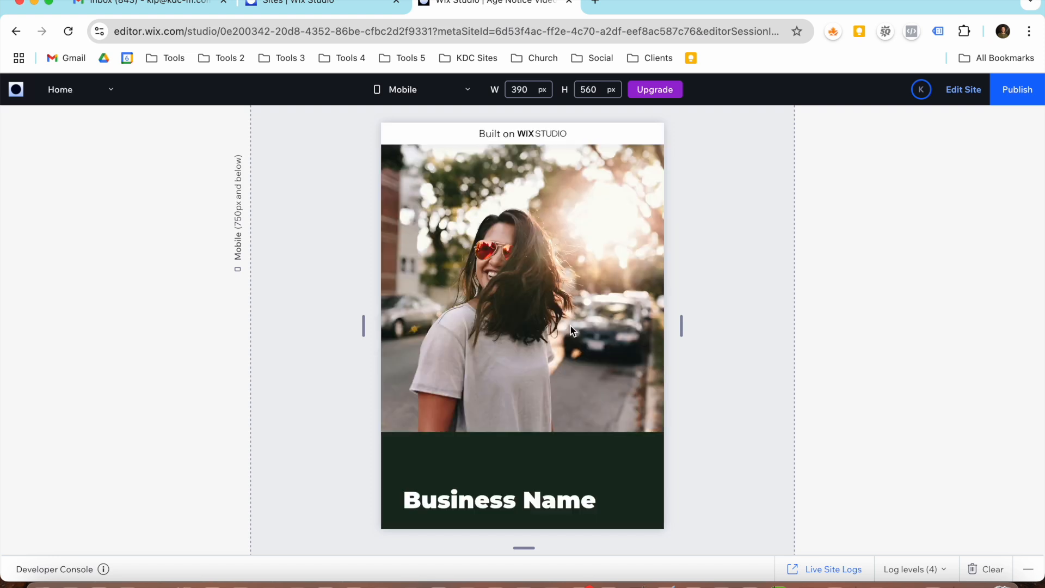
{"action": "scroll", "coordinate": [582, 300], "scroll_direction": "down", "scroll_amount": 1}
{"action": "scroll", "coordinate": [599, 272], "scroll_direction": "up", "scroll_amount": 2}
{"action": "scroll", "coordinate": [599, 273], "scroll_direction": "down", "scroll_amount": 1}
{"action": "left_click", "coordinate": [963, 89]}
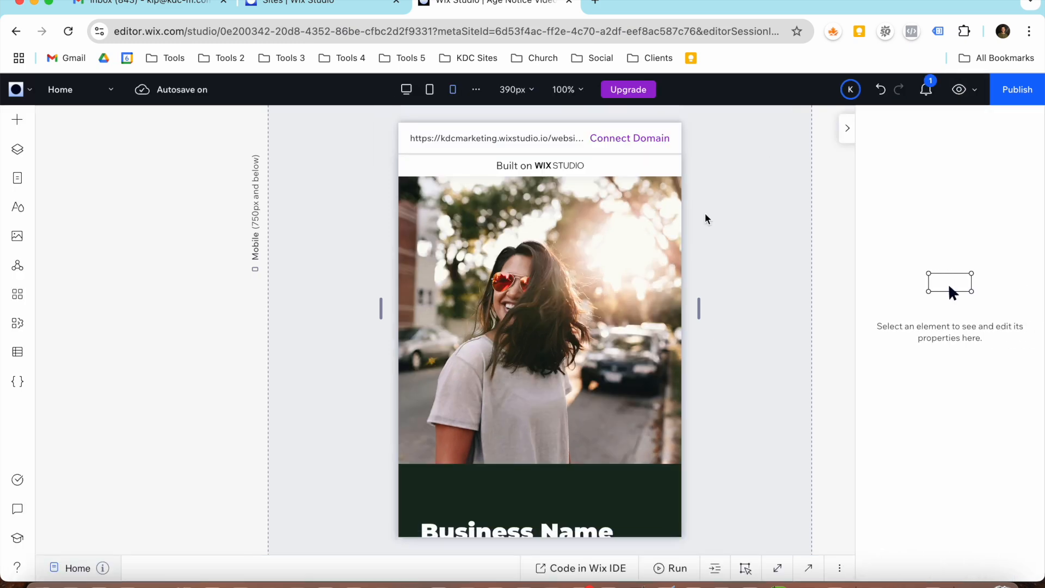
Switch the editor to the Desktop breakpoint and open the Age Disclaimer lightbox.
{"action": "scroll", "coordinate": [585, 292], "scroll_direction": "down", "scroll_amount": 3}
{"action": "left_click", "coordinate": [429, 89]}
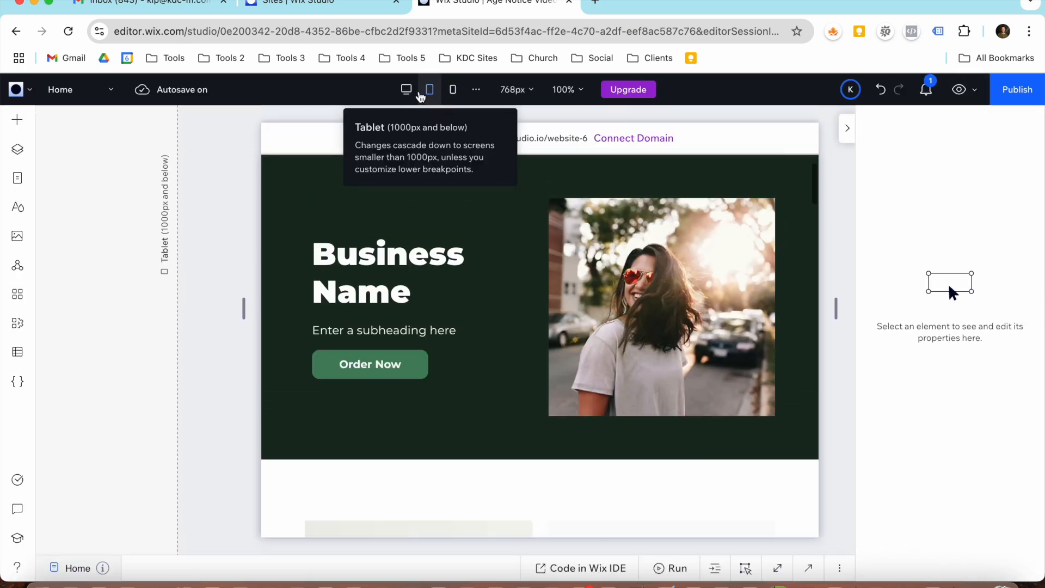
{"action": "left_click", "coordinate": [405, 90]}
{"action": "left_click", "coordinate": [65, 89]}
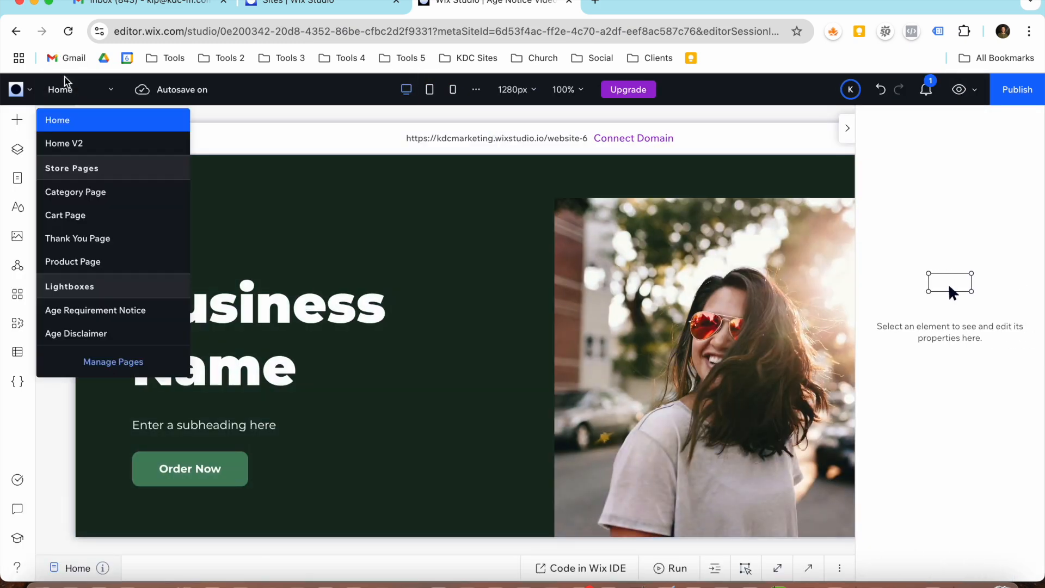
{"action": "left_click", "coordinate": [93, 333]}
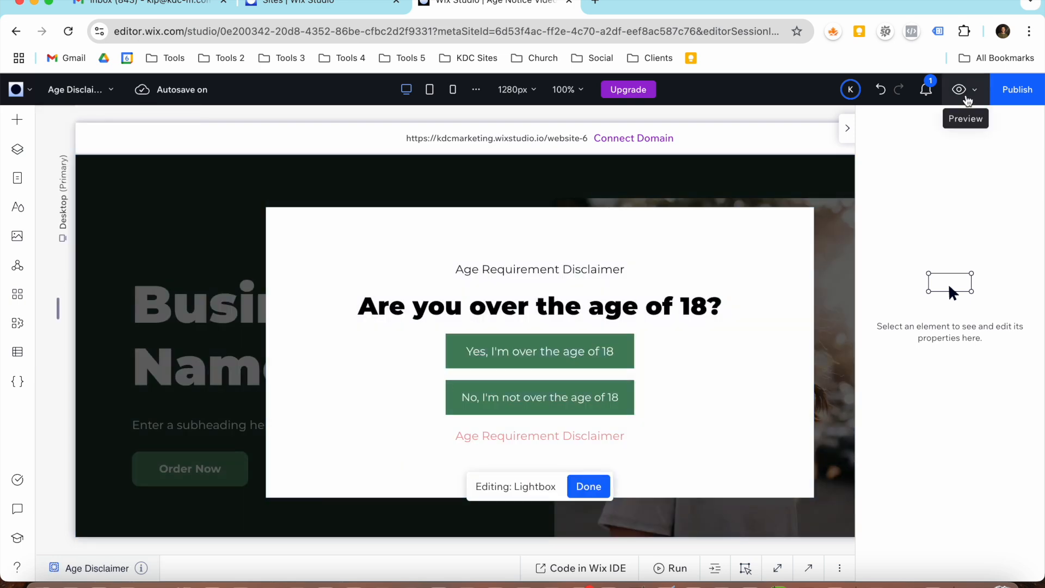
Preview the desktop lightbox, test its "No, I'm not over the age of 18" button and return to editing.
{"action": "left_click", "coordinate": [967, 100]}
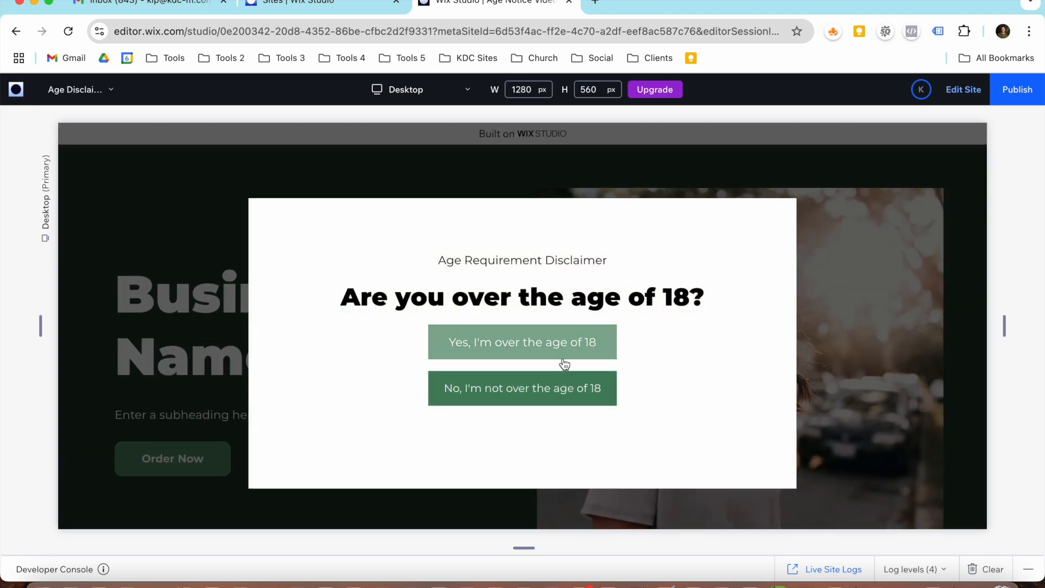
{"action": "left_click", "coordinate": [551, 397]}
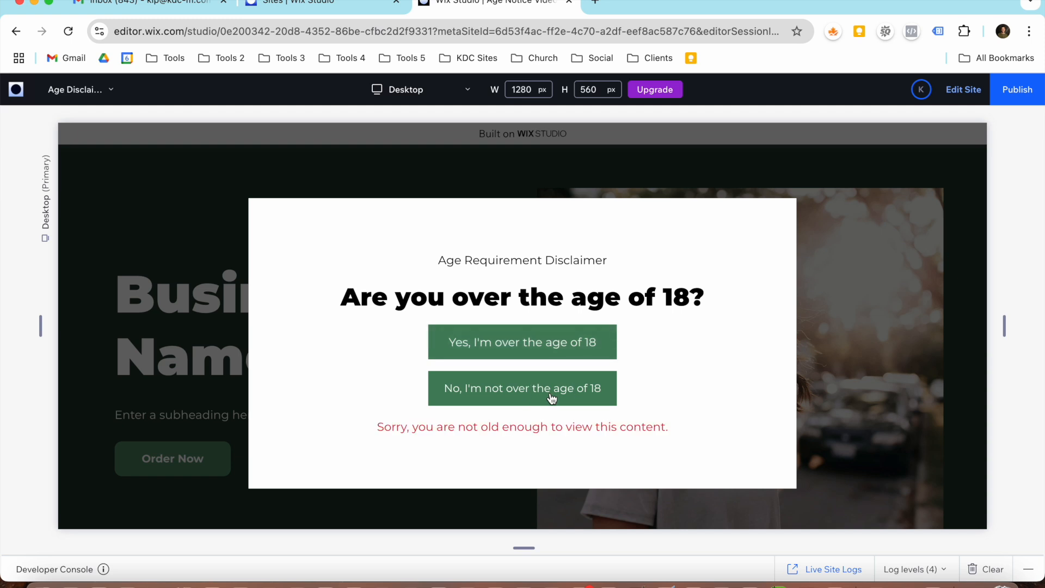
{"action": "left_click", "coordinate": [964, 90]}
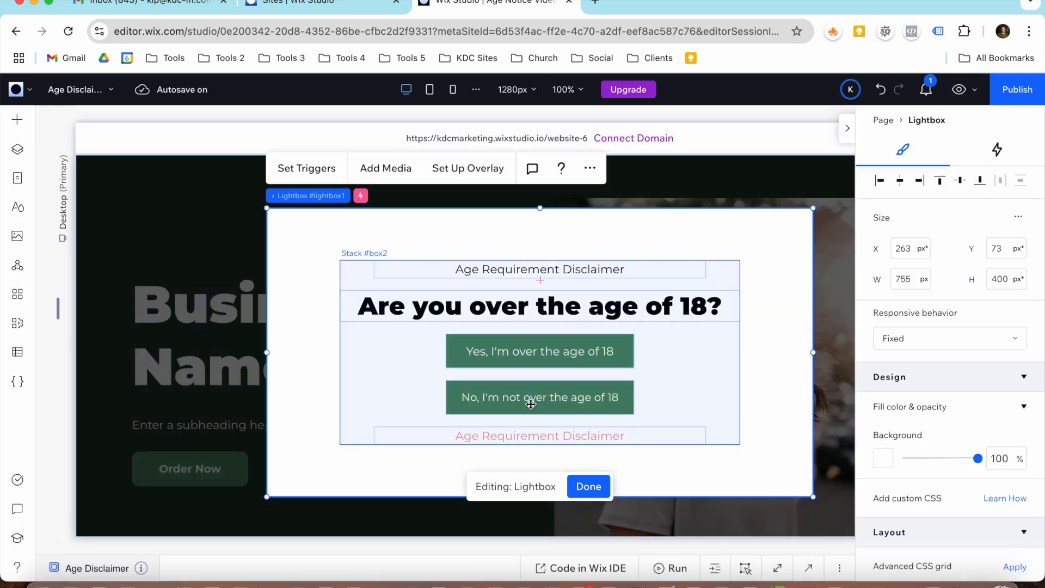
Set the hover background of the "No, I'm not over the age of 18" button to the muted light green theme colour #86AE96.
{"action": "left_click", "coordinate": [534, 400]}
{"action": "left_click", "coordinate": [592, 357]}
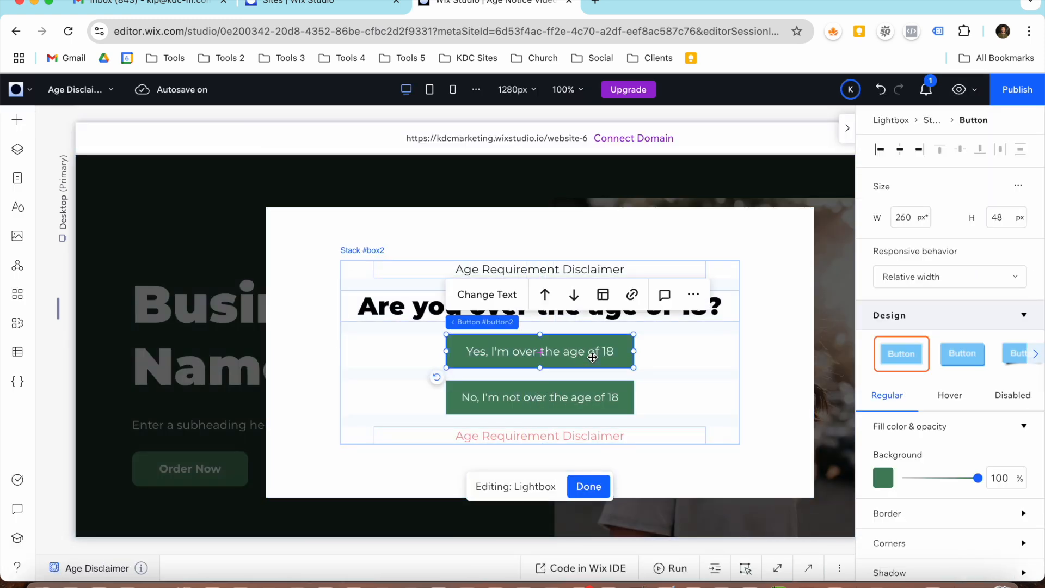
{"action": "left_click", "coordinate": [951, 401]}
{"action": "left_click", "coordinate": [615, 398]}
{"action": "left_click", "coordinate": [939, 423]}
{"action": "left_click", "coordinate": [886, 494]}
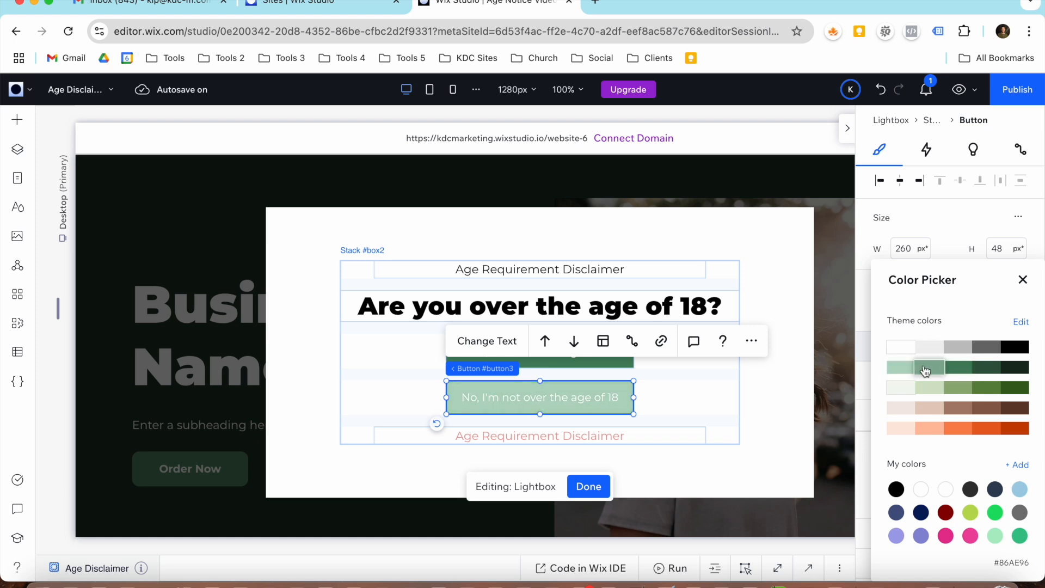
{"action": "left_click", "coordinate": [704, 389]}
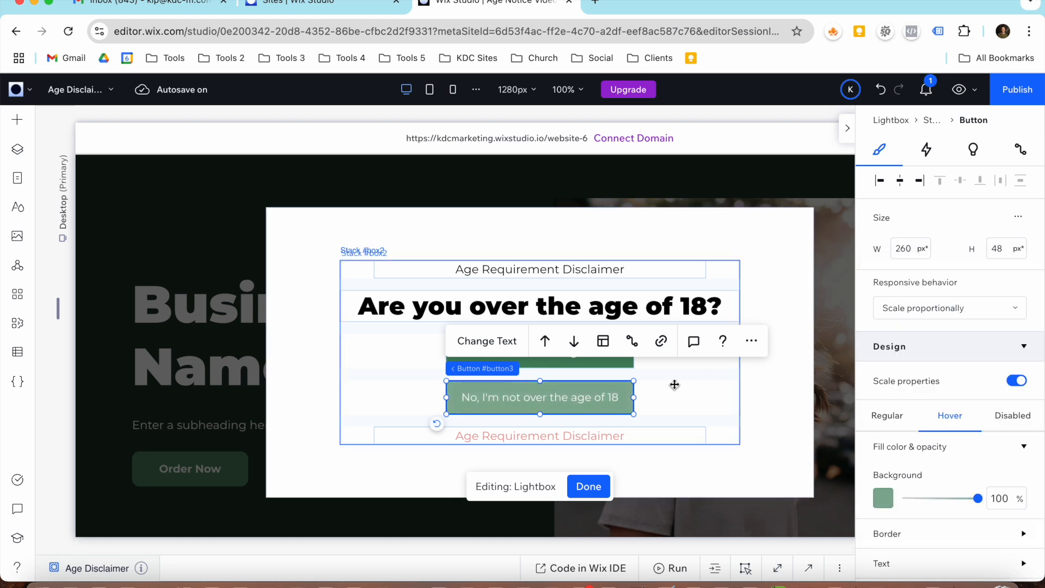
{"action": "left_click", "coordinate": [645, 378]}
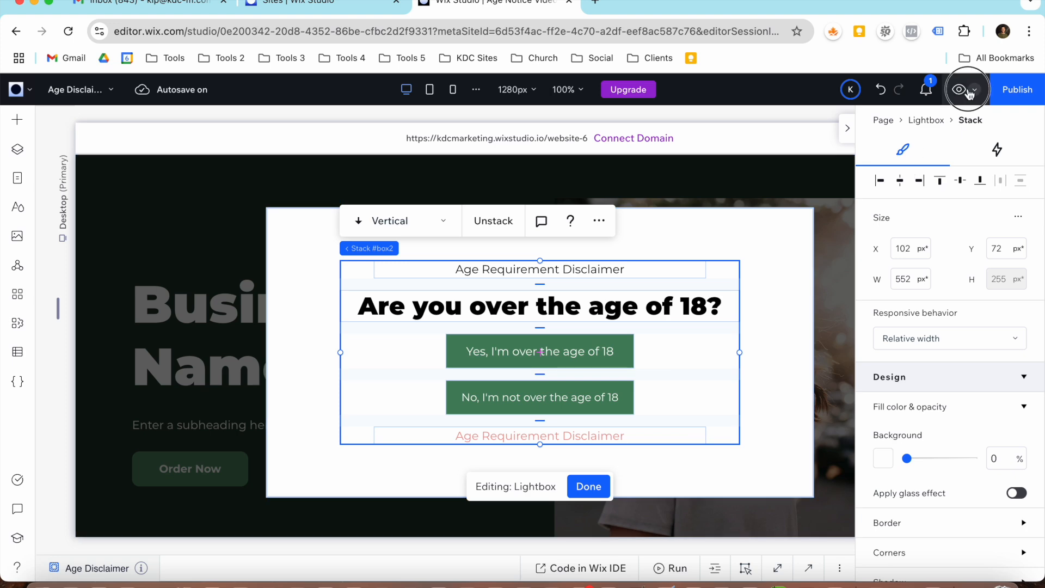
Preview the desktop lightbox, test its No and Yes buttons and look over the home page behind it.
{"action": "left_click", "coordinate": [961, 91]}
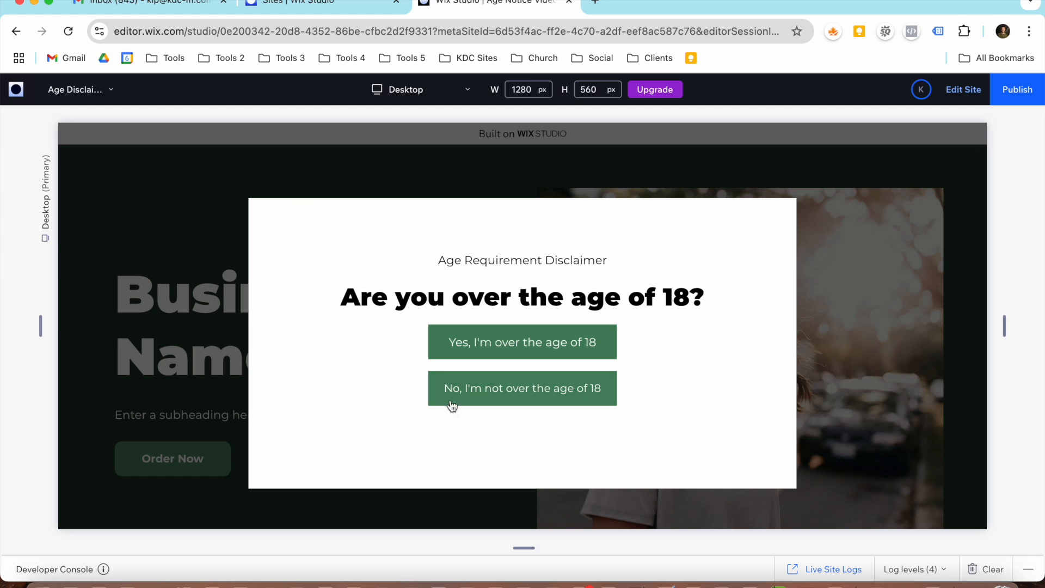
{"action": "left_click", "coordinate": [498, 388]}
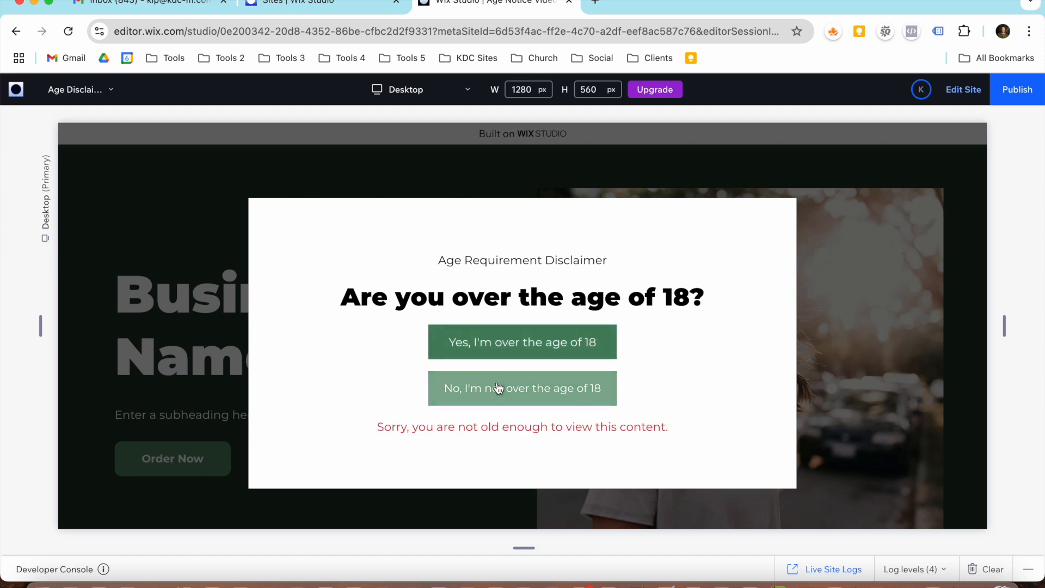
{"action": "left_click", "coordinate": [518, 345]}
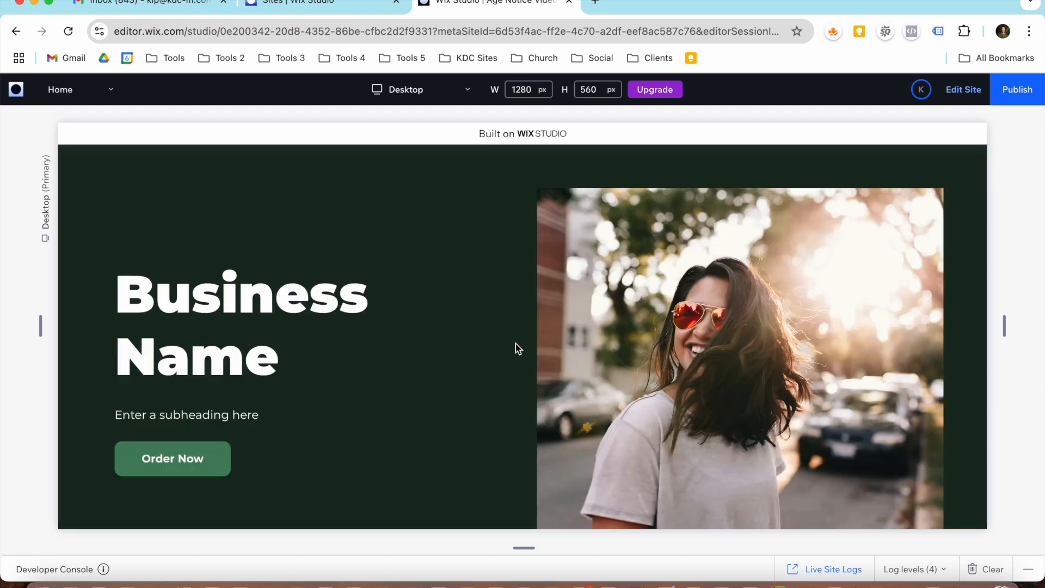
{"action": "scroll", "coordinate": [543, 363], "scroll_direction": "down", "scroll_amount": 1}
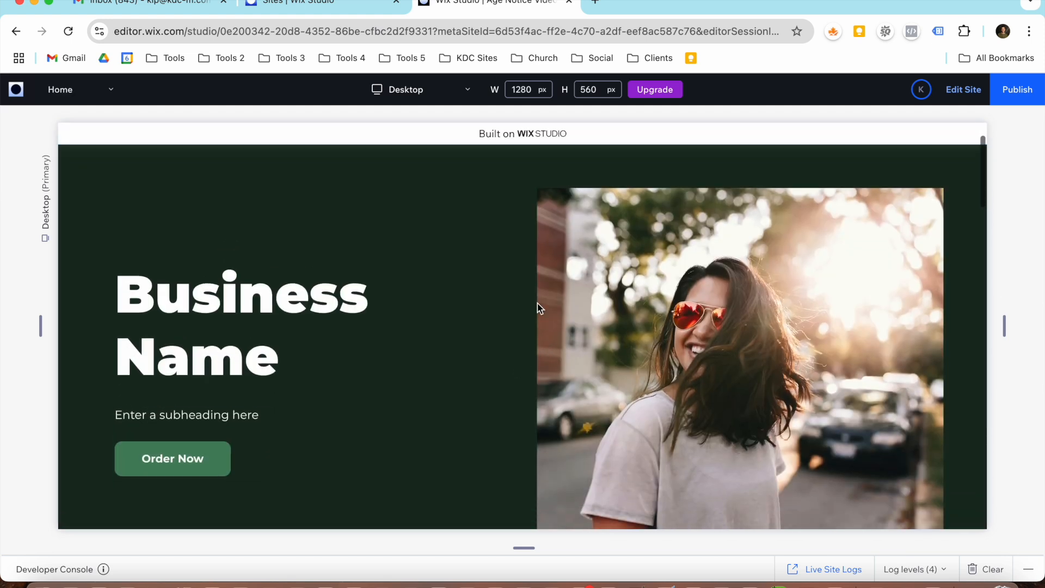